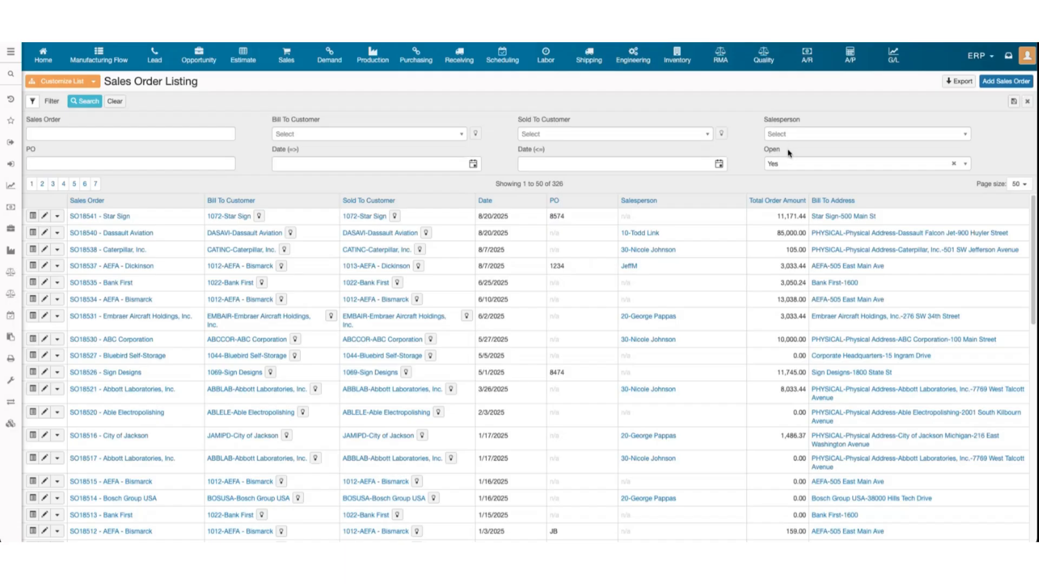
# Start a new sales order and set ABC as its sold-to customer.
pyautogui.click(996, 84)
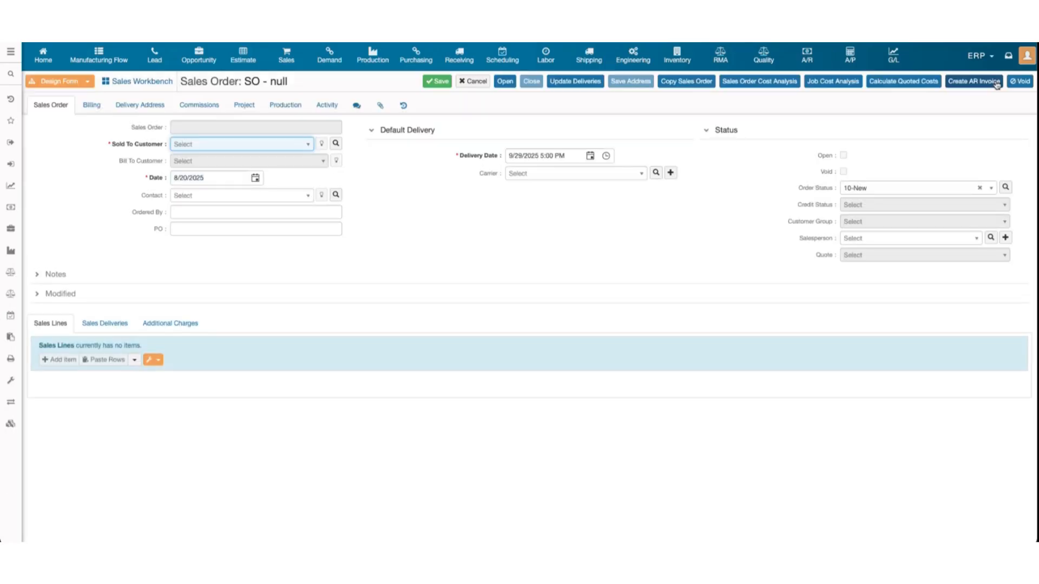
pyautogui.click(298, 145)
pyautogui.scroll(-2, 246, 262)
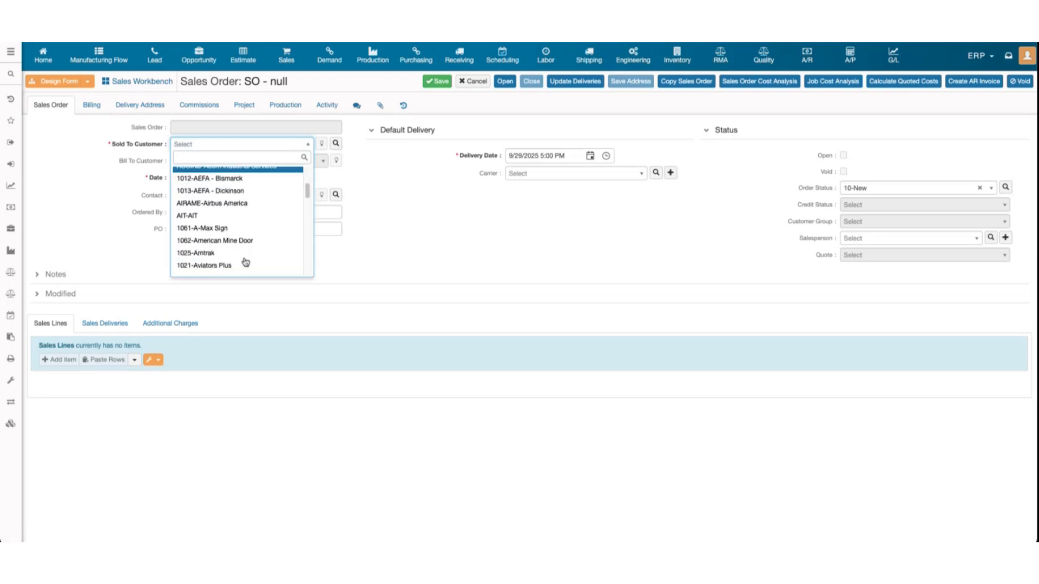
pyautogui.scroll(-1, 245, 263)
pyautogui.click(244, 216)
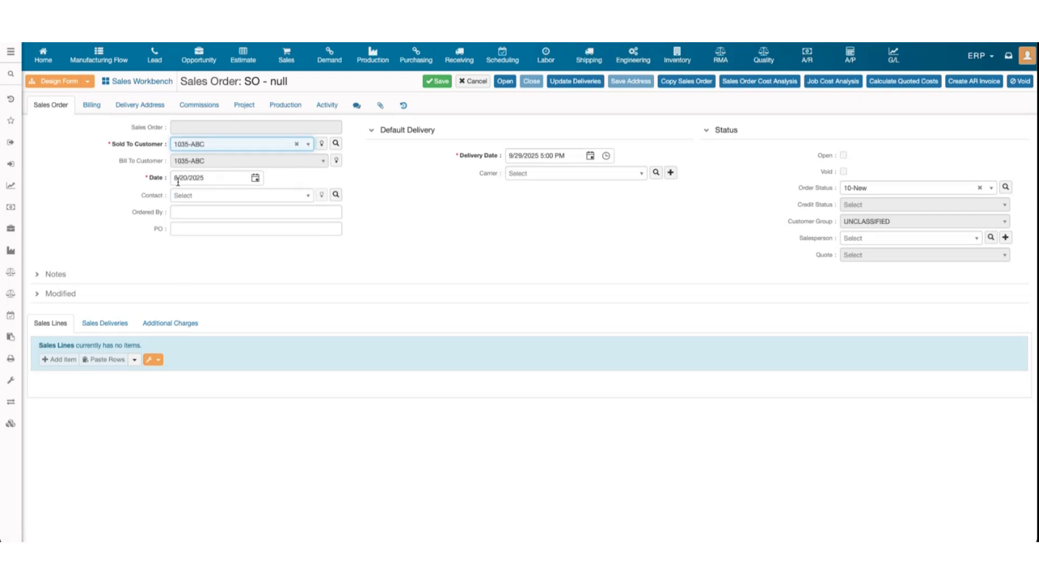
# Review the new order's date, delivery date and billing details, and cancel the unsaved order.
pyautogui.moveTo(143, 181); pyautogui.dragTo(163, 181)
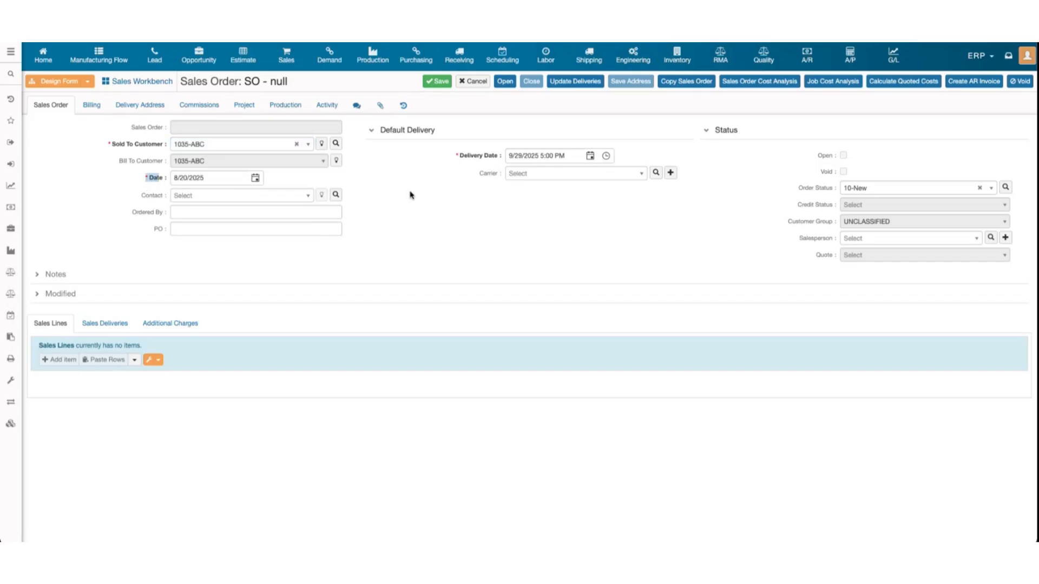
pyautogui.click(410, 195)
pyautogui.moveTo(456, 156); pyautogui.dragTo(489, 159)
pyautogui.click(492, 167)
pyautogui.click(90, 106)
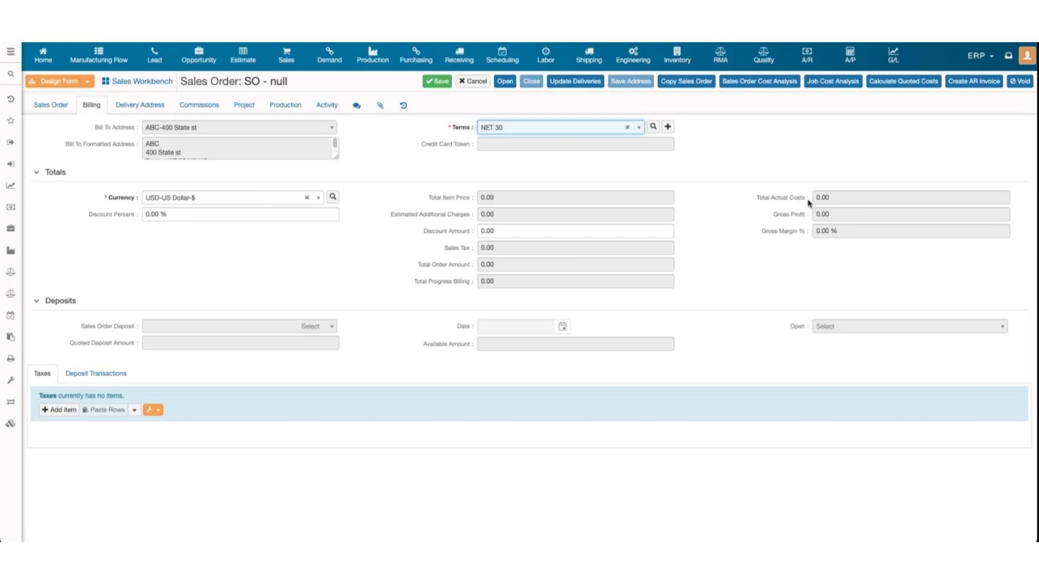
pyautogui.click(817, 231)
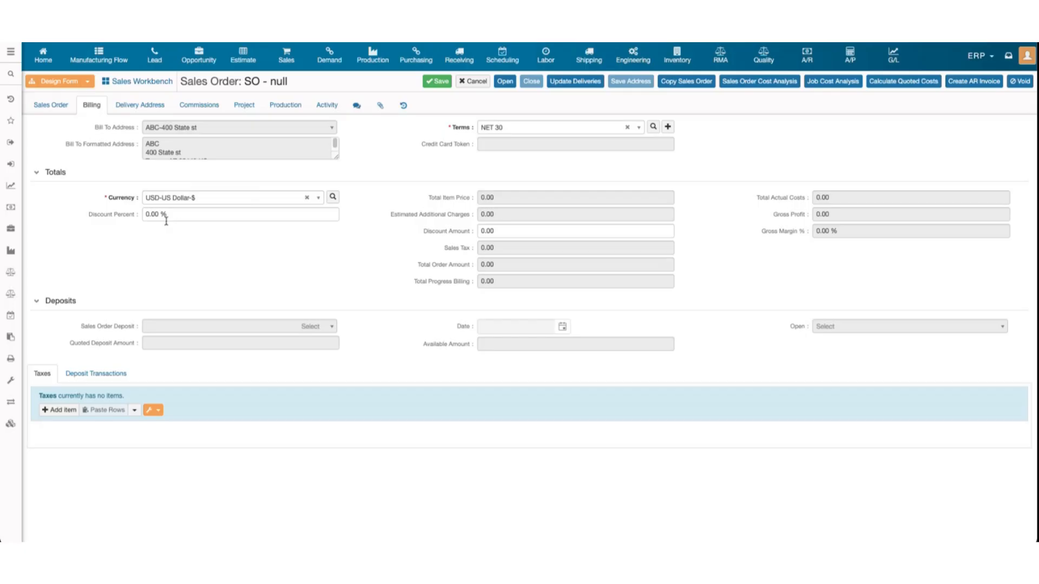
pyautogui.click(478, 85)
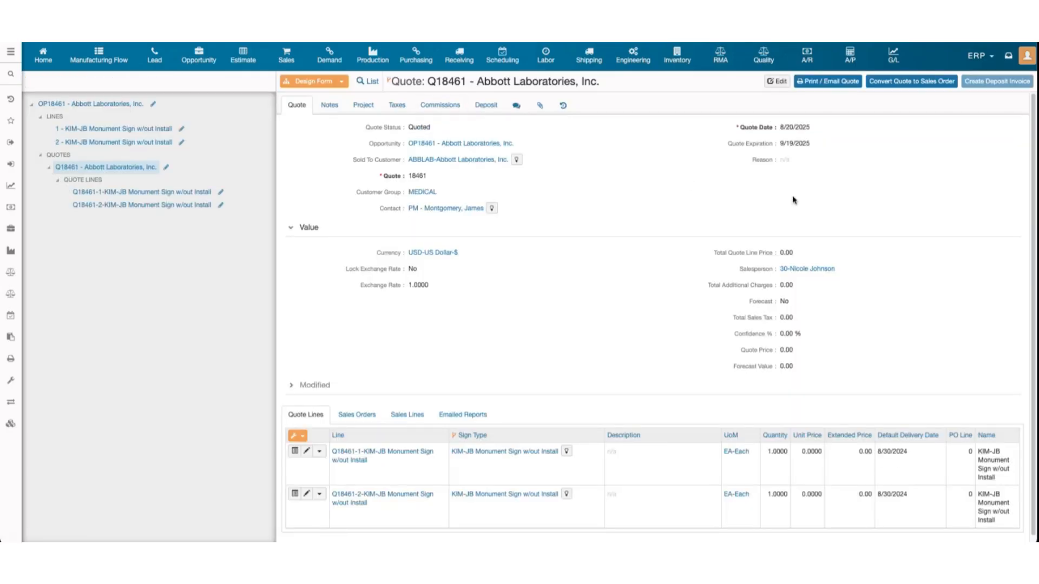
# Edit the Abbott Laboratories quote, setting the unit price to 1500 on the first line and 1000 on the second.
pyautogui.scroll(-1, 759, 246)
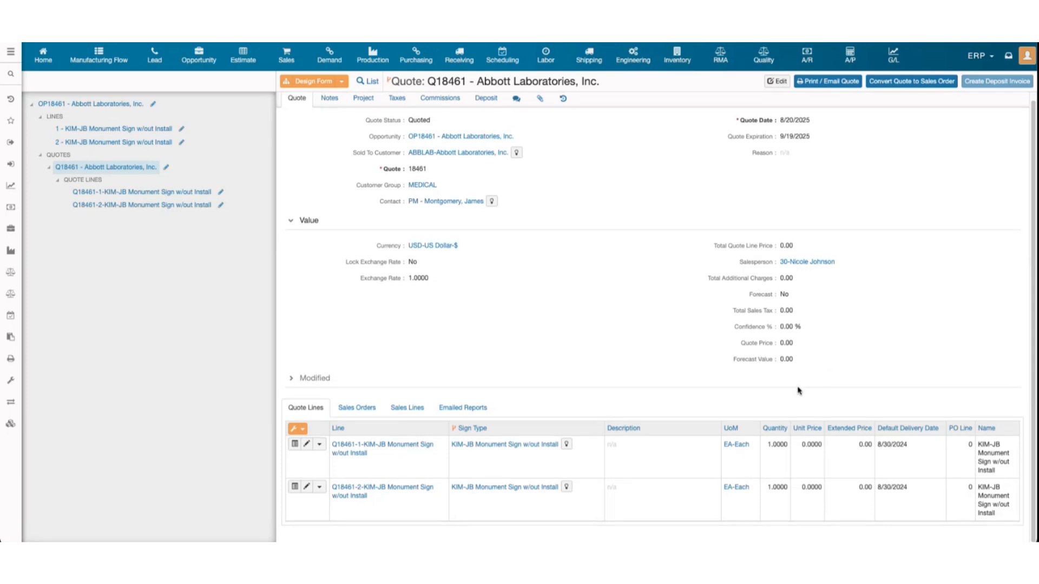
pyautogui.scroll(1, 697, 356)
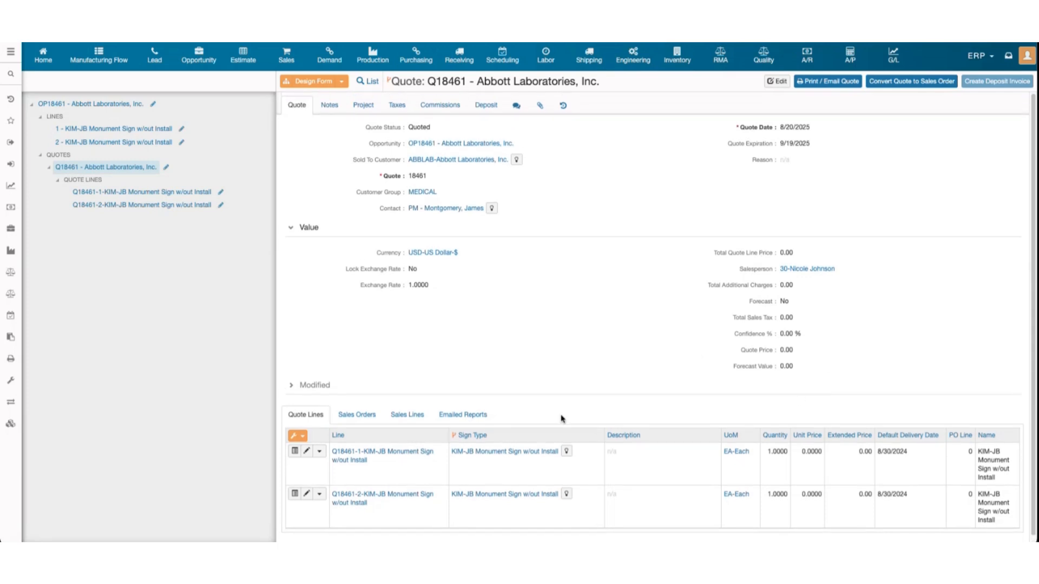
pyautogui.click(777, 81)
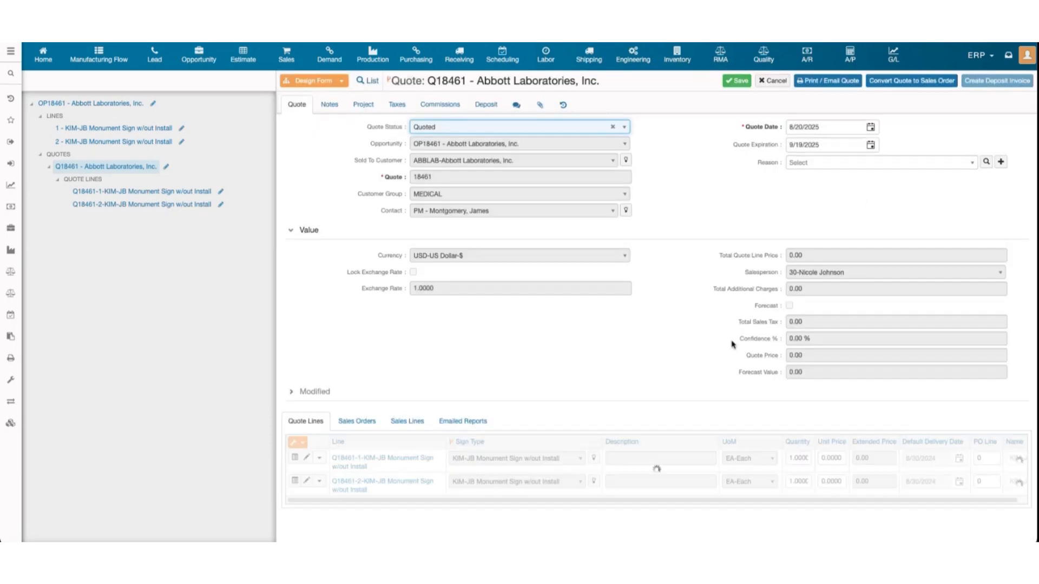
pyautogui.click(832, 460)
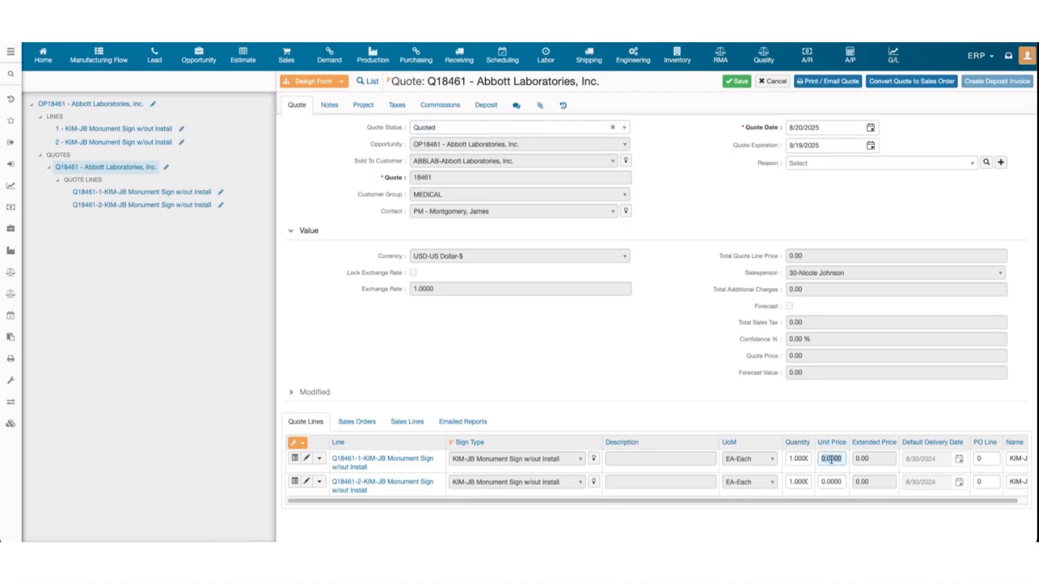
pyautogui.write('1500')
pyautogui.click(828, 483)
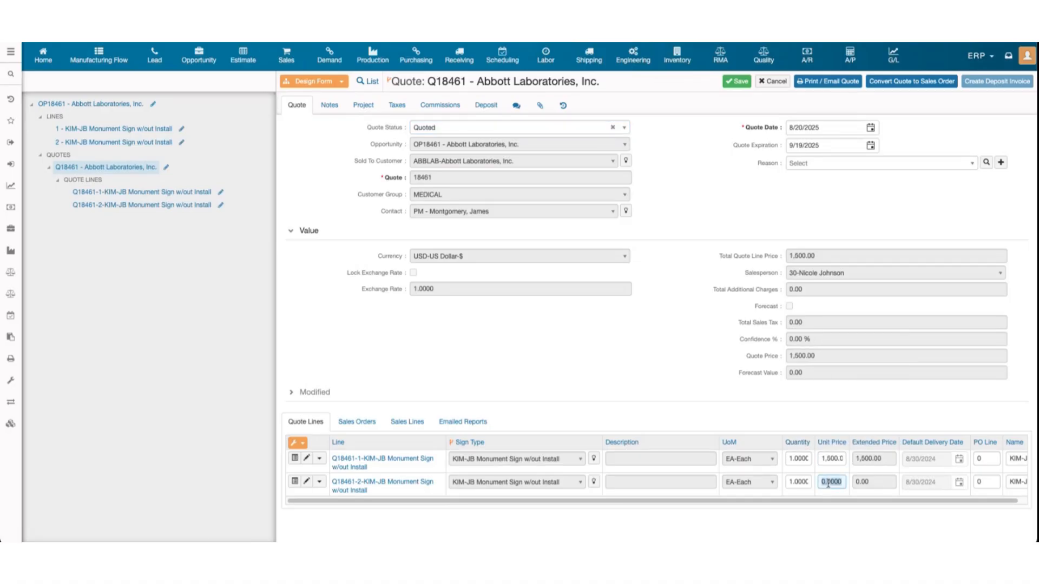
pyautogui.write('1000')
pyautogui.press('Tab')
# Begin converting the quote to a sales order and enter the customer PO number.
pyautogui.click(891, 85)
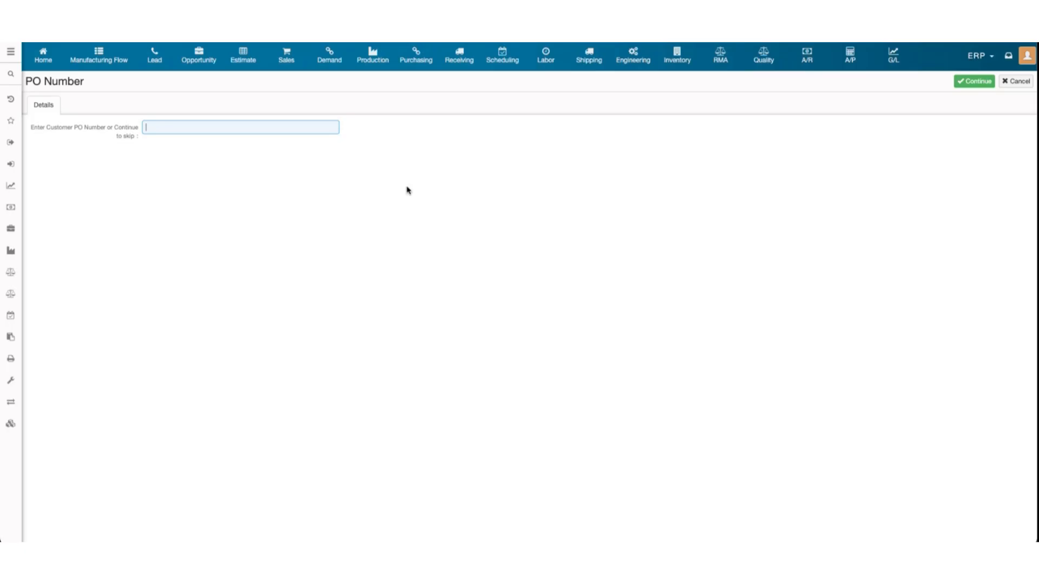
pyautogui.write('1234')
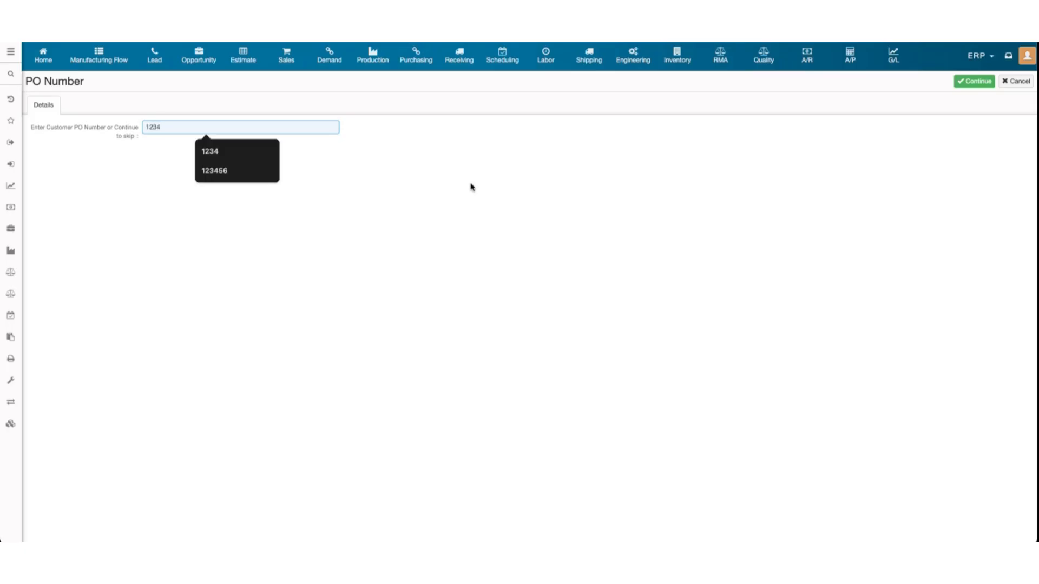
pyautogui.click(508, 171)
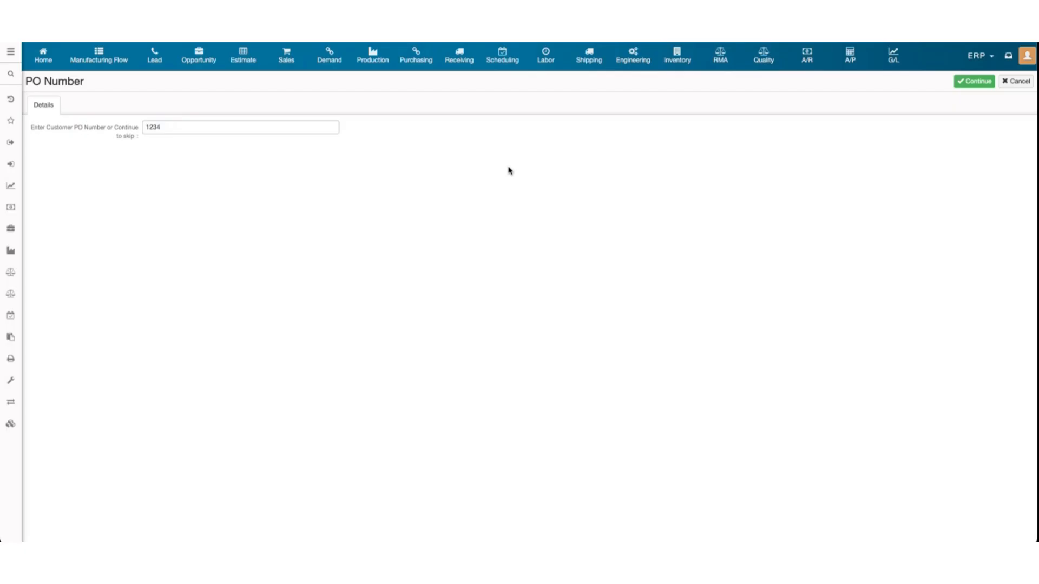
pyautogui.click(972, 81)
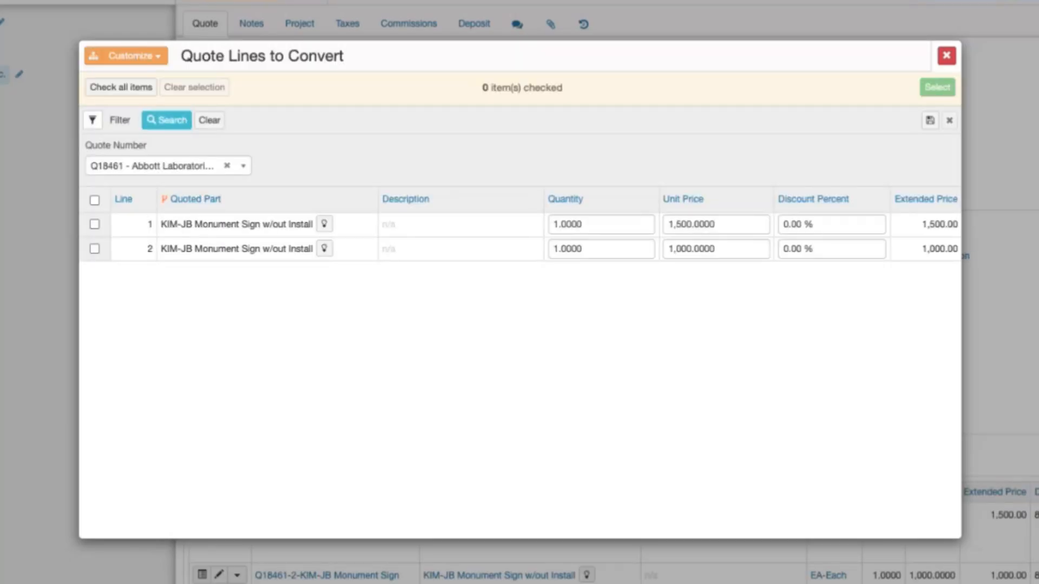
# Include both KIM-JB Monument Sign quote lines in the conversion and create the sales order.
pyautogui.click(94, 224)
pyautogui.click(94, 249)
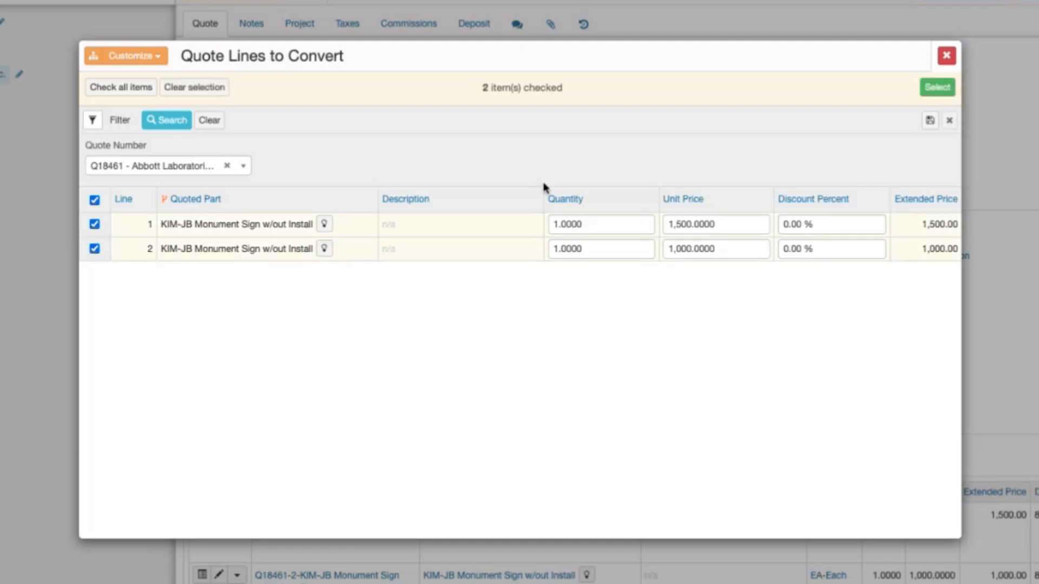
pyautogui.click(94, 249)
pyautogui.click(94, 250)
pyautogui.click(932, 93)
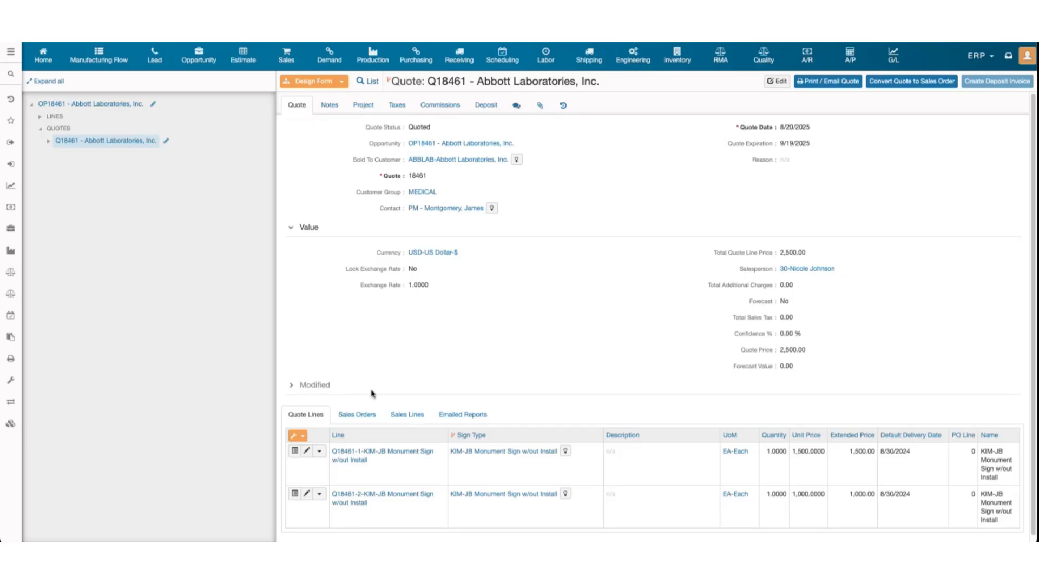
# Open the converted sales order's first sales line and examine its source estimate.
pyautogui.scroll(-1, 383, 455)
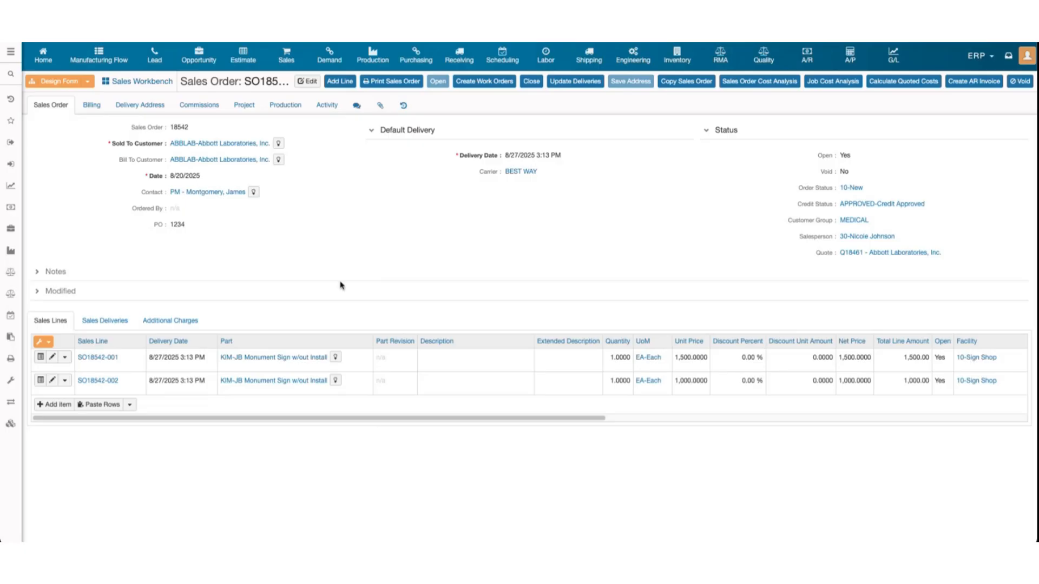
pyautogui.click(98, 358)
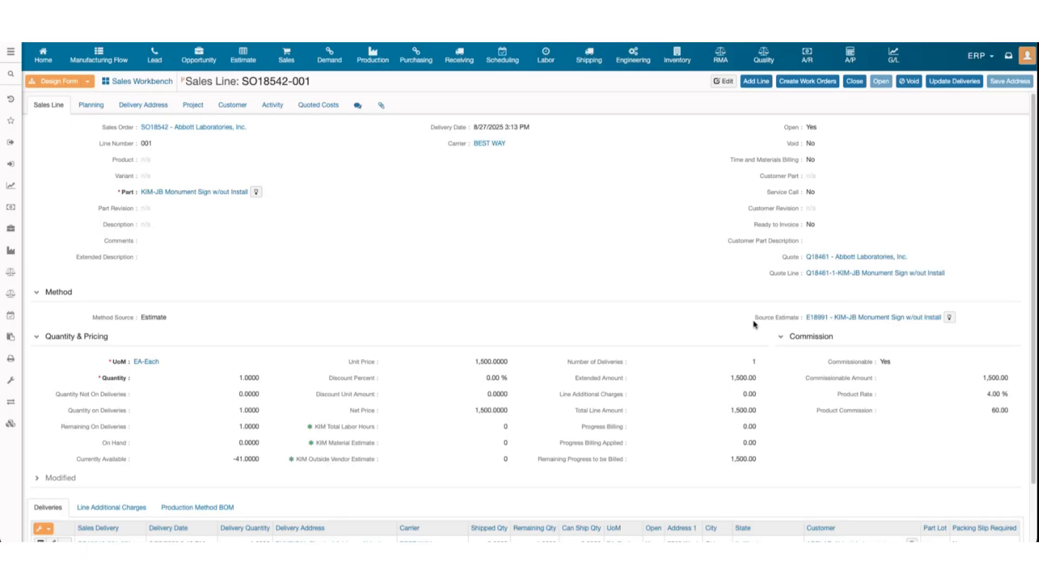
pyautogui.moveTo(755, 324); pyautogui.dragTo(994, 327)
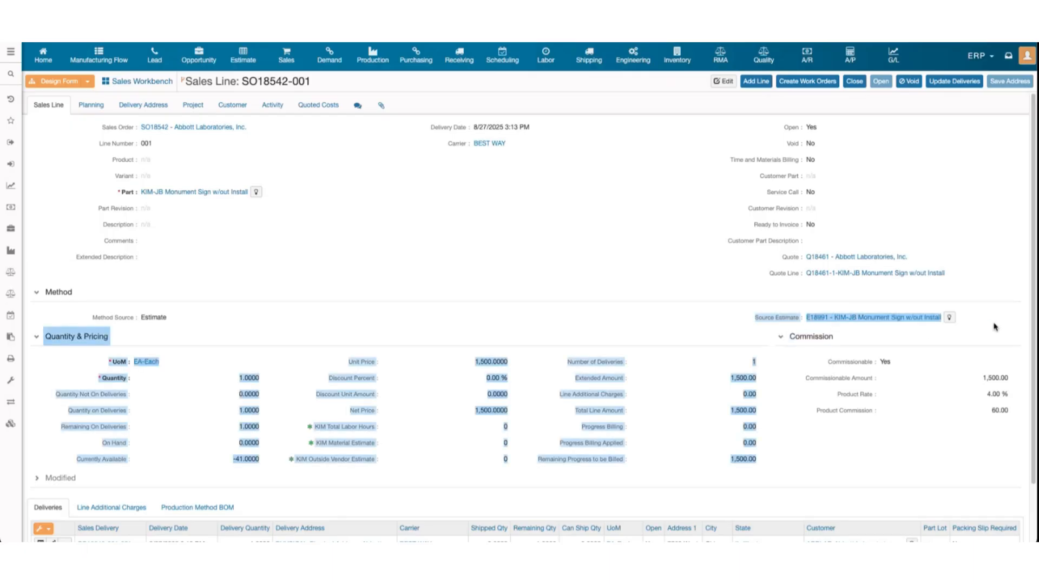
pyautogui.click(994, 327)
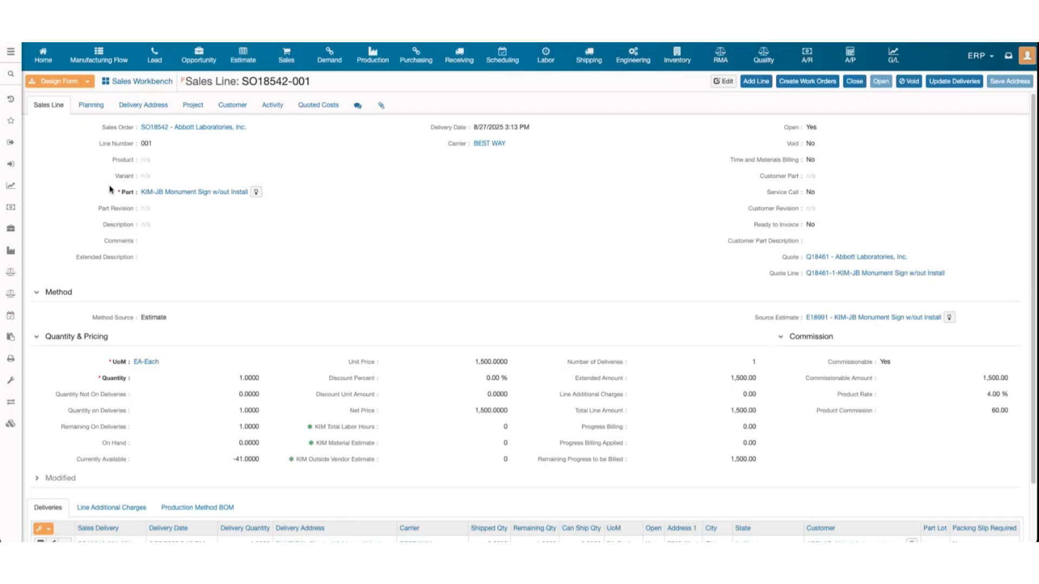
# Examine the sales line's planning details, including its material class and tax category.
pyautogui.click(91, 106)
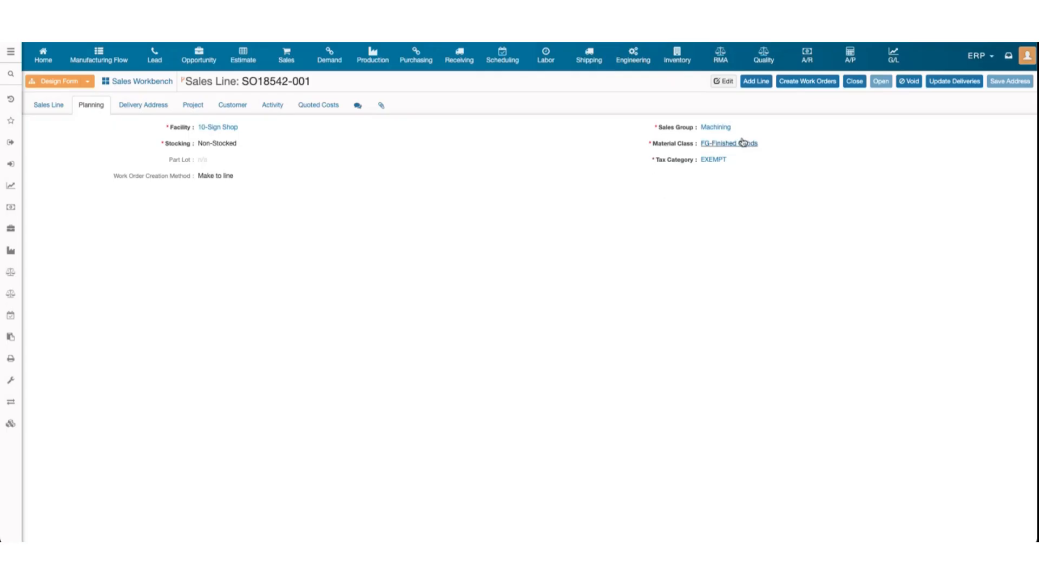
pyautogui.moveTo(779, 144); pyautogui.dragTo(644, 147)
pyautogui.click(645, 148)
pyautogui.moveTo(647, 160); pyautogui.dragTo(700, 160)
pyautogui.click(266, 159)
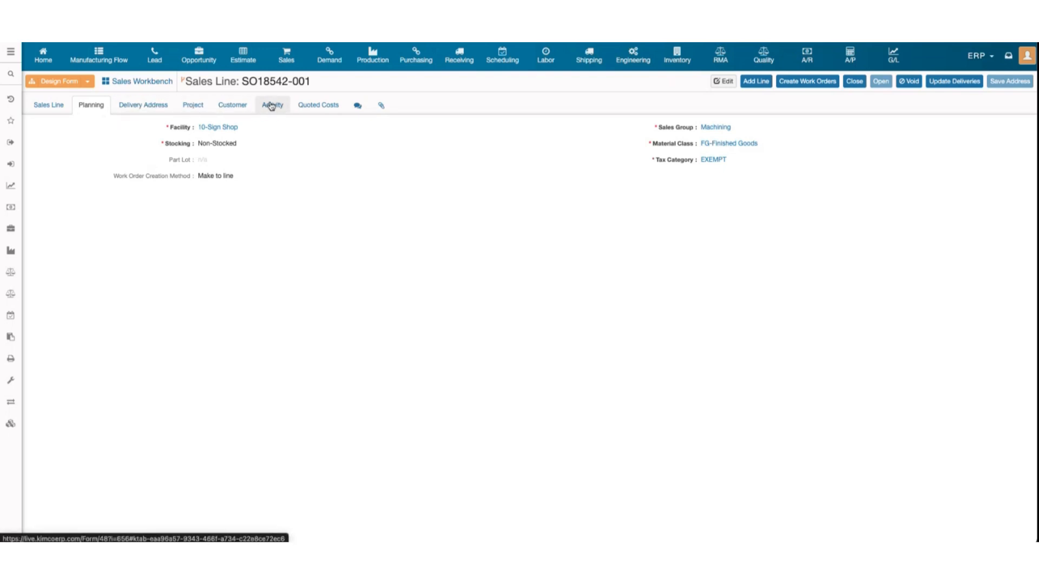
# Review the sales line's delivery address, project and customer details.
pyautogui.click(155, 105)
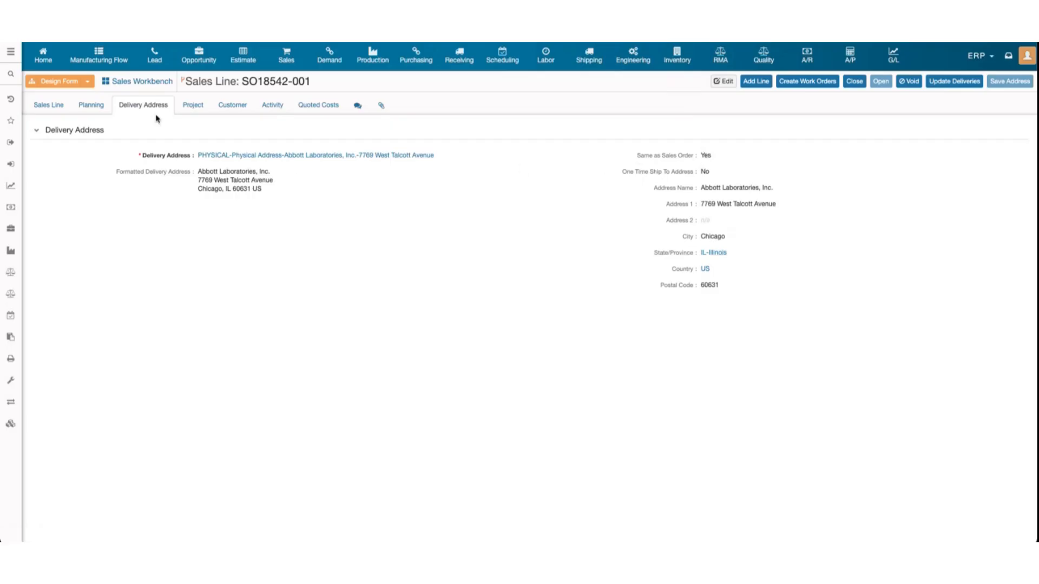
pyautogui.click(191, 109)
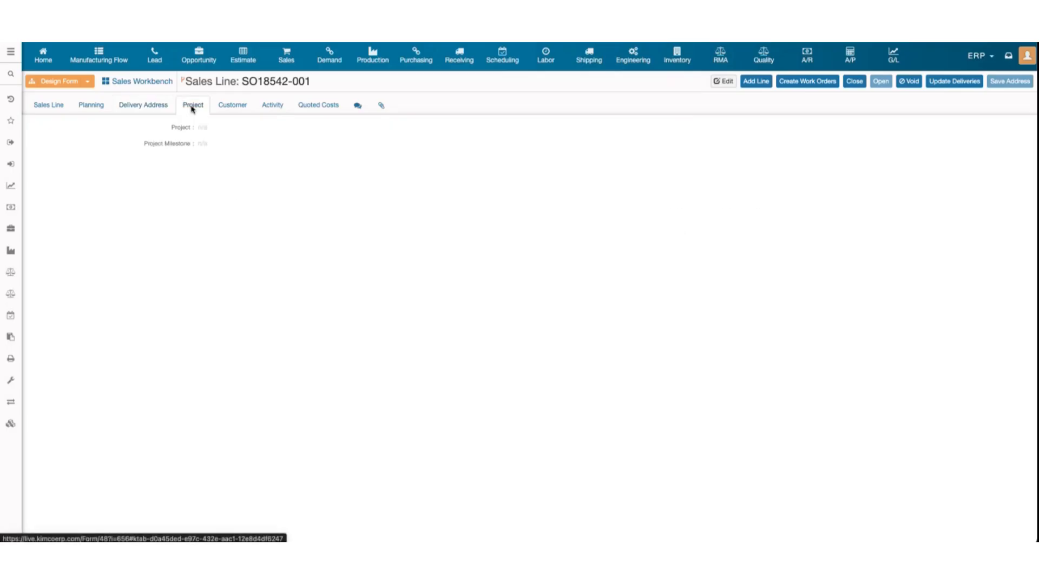
pyautogui.click(228, 107)
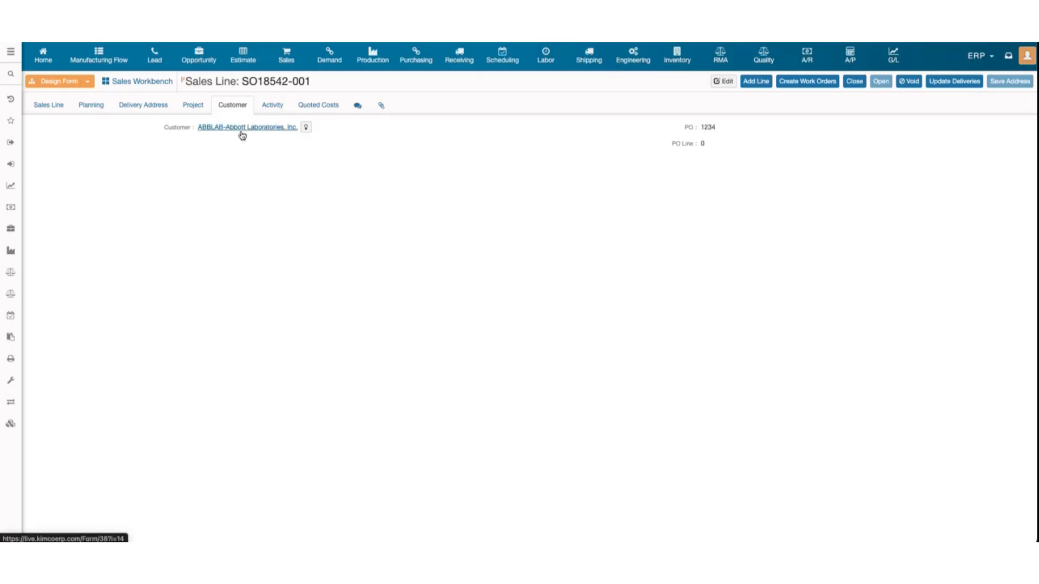
# Search the sales line's supply and demand activity with the preset required date and look through the records.
pyautogui.click(275, 107)
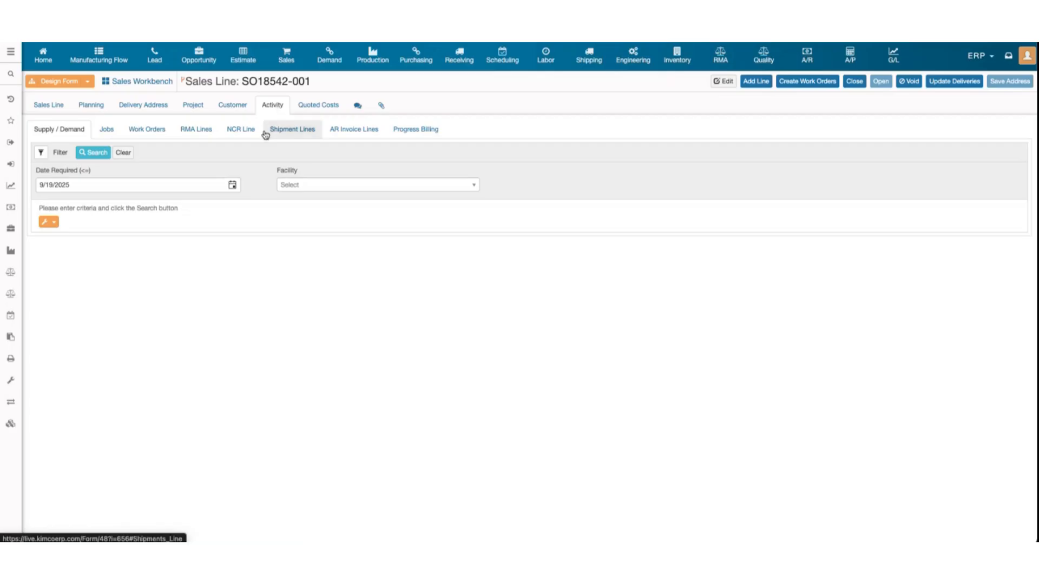
pyautogui.click(90, 153)
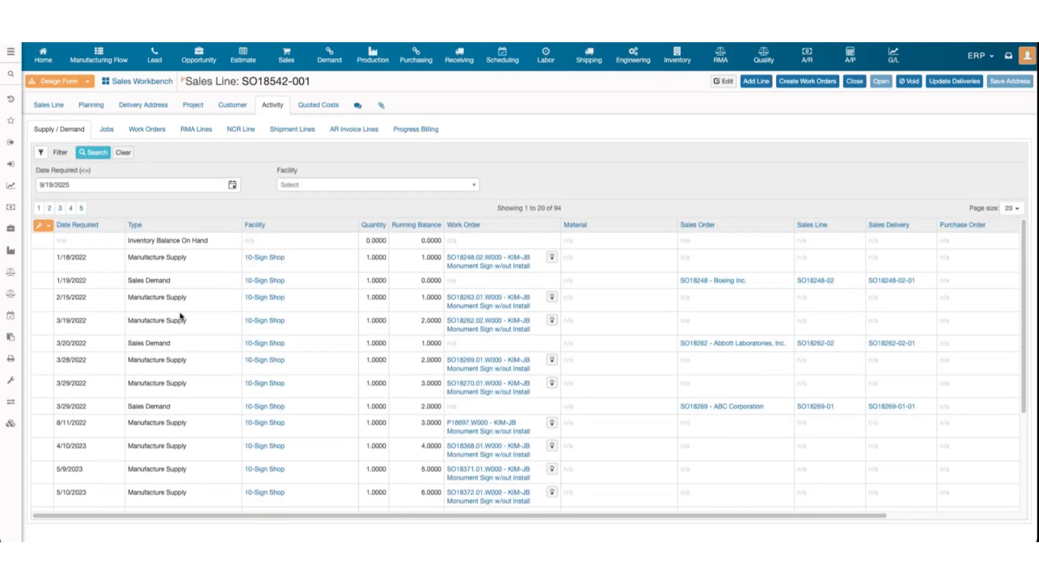
pyautogui.scroll(-2, 174, 357)
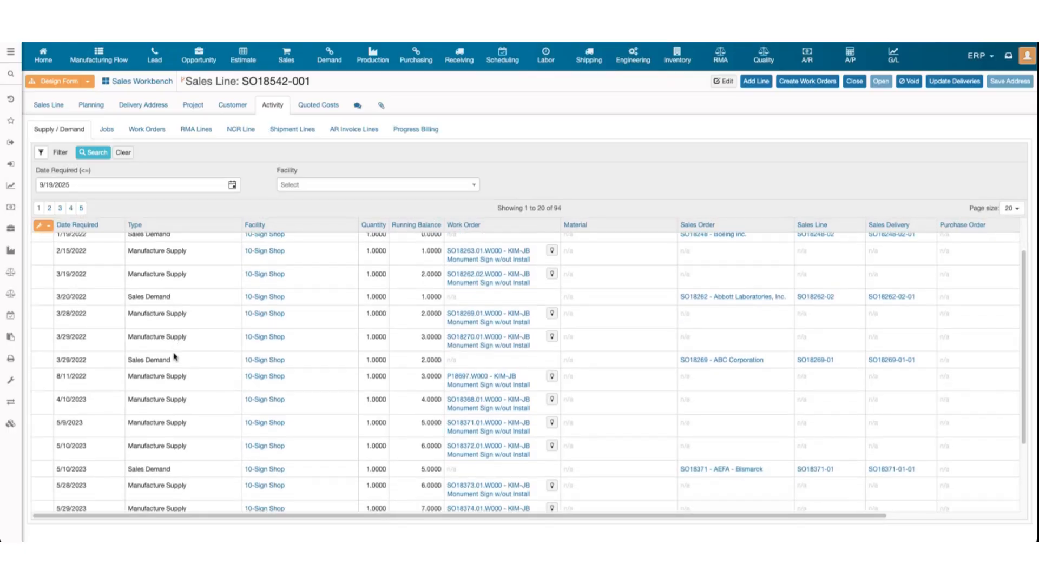
pyautogui.scroll(2, 174, 343)
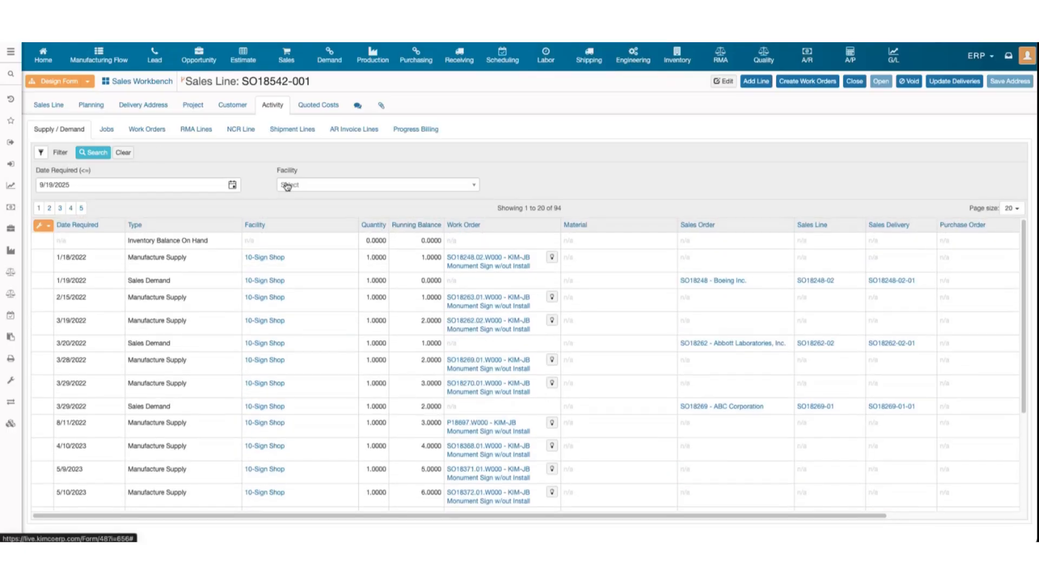
# Check the sales line's activity for jobs, work orders, RMA lines and AR invoice lines.
pyautogui.click(107, 129)
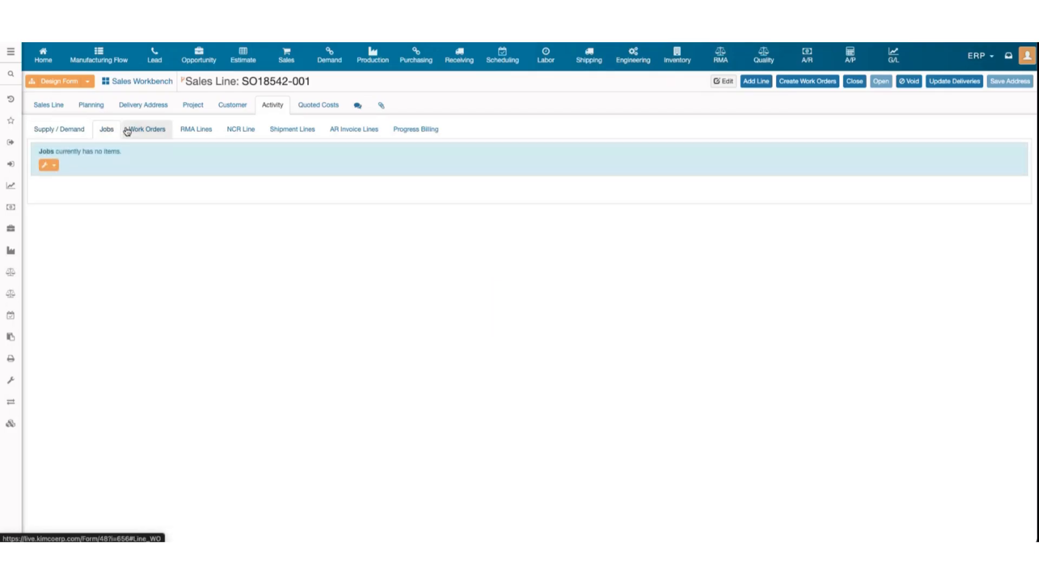
pyautogui.click(144, 130)
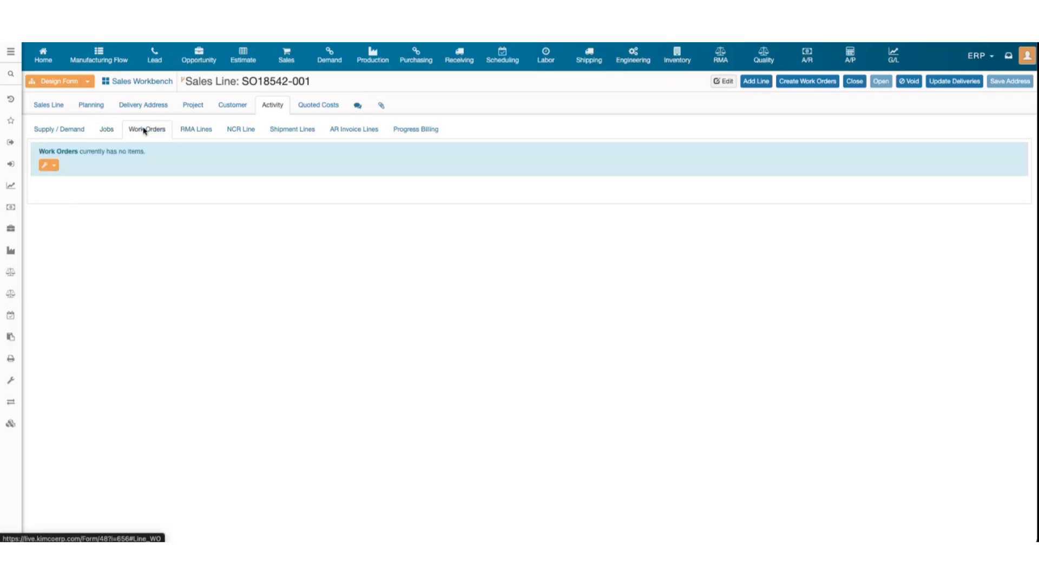
pyautogui.click(202, 131)
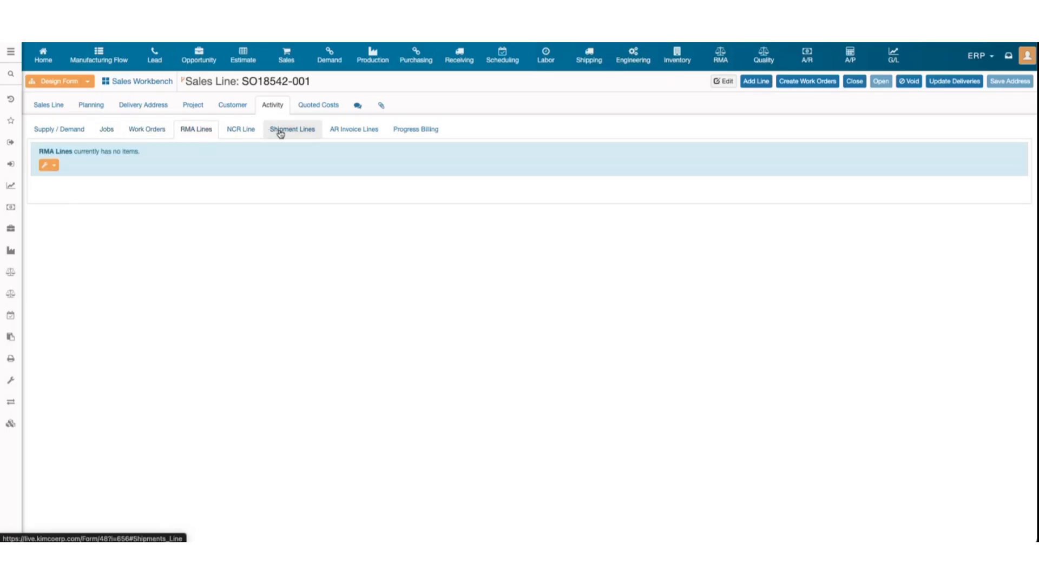
pyautogui.click(342, 132)
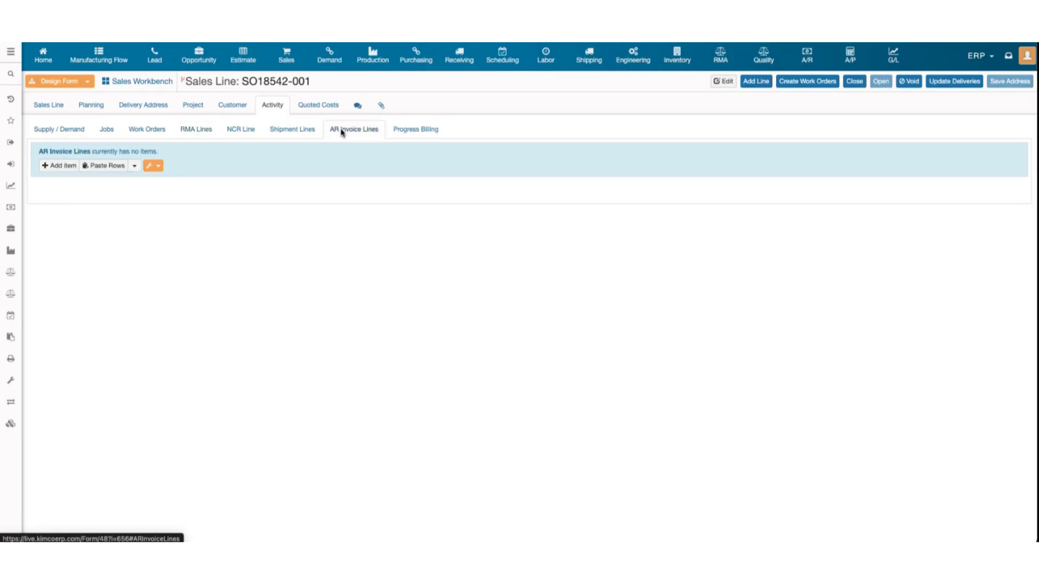
# Check the sales line's progress billing activity and its quoted costs.
pyautogui.click(413, 135)
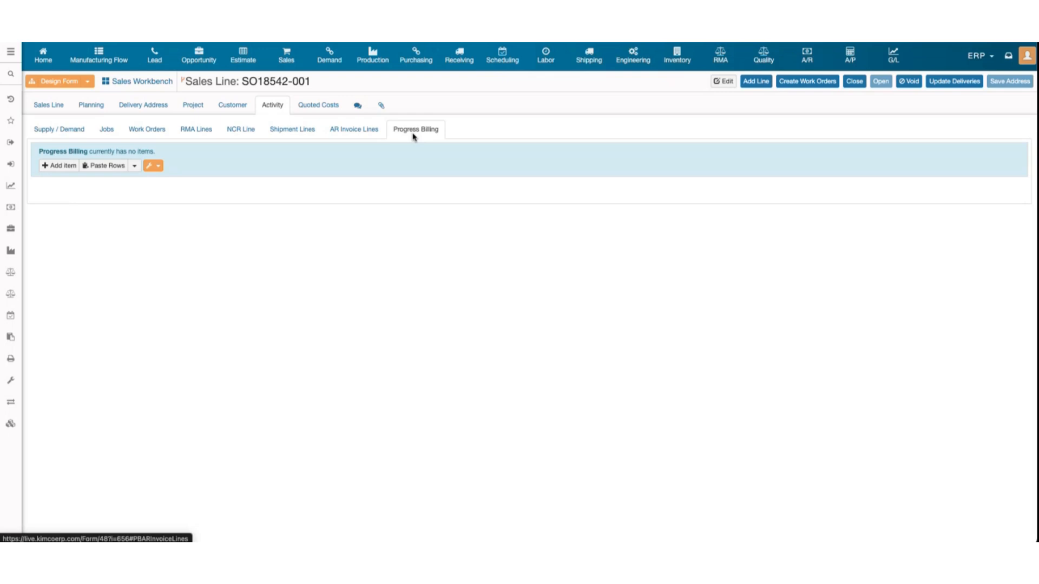
pyautogui.click(311, 105)
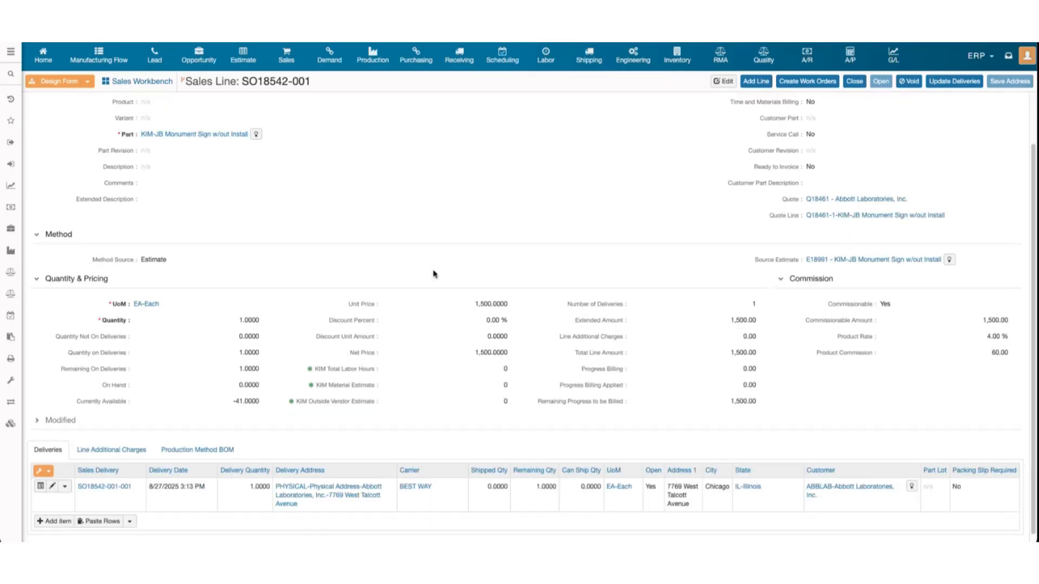
# Review the sales line's quantity and pricing details, line additional charges and production method BOM.
pyautogui.scroll(-1, 433, 274)
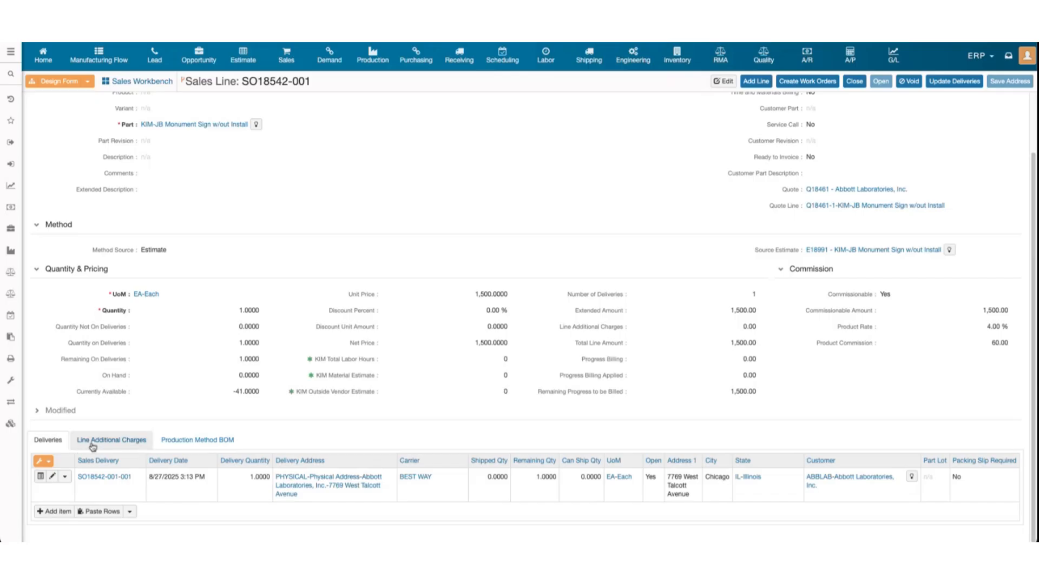
pyautogui.click(114, 445)
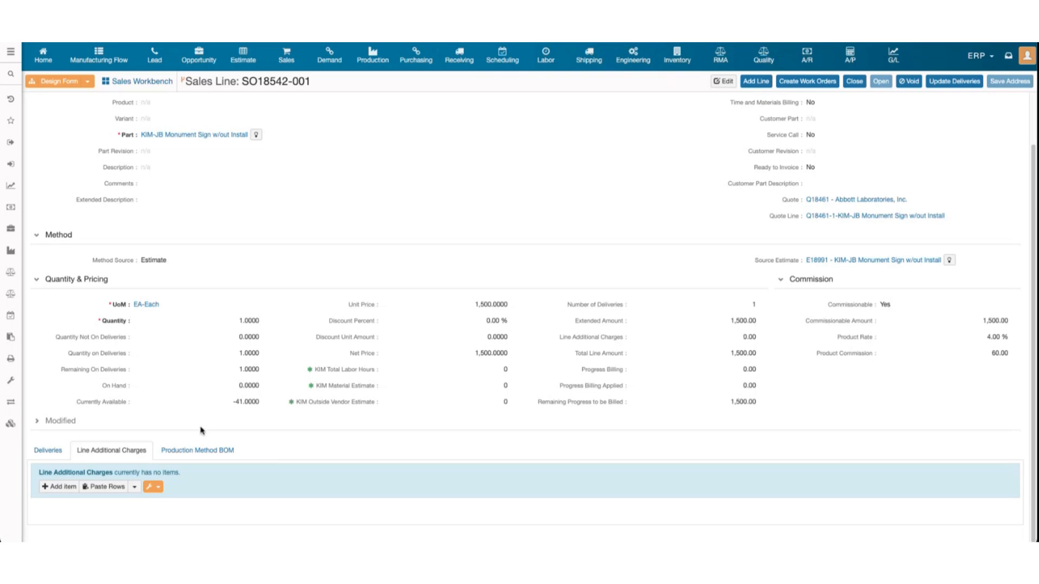
pyautogui.click(209, 451)
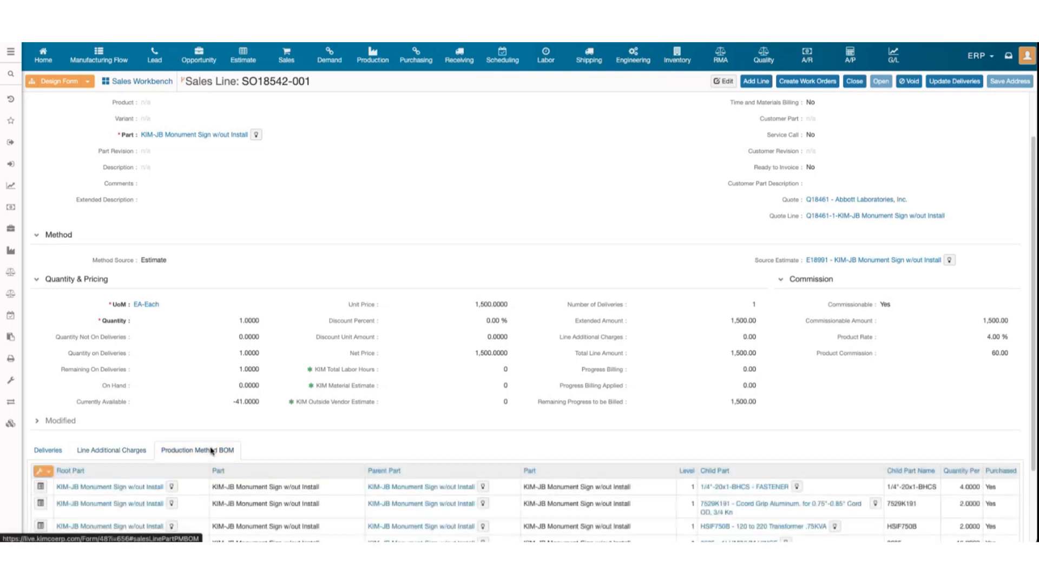
pyautogui.scroll(-3, 211, 449)
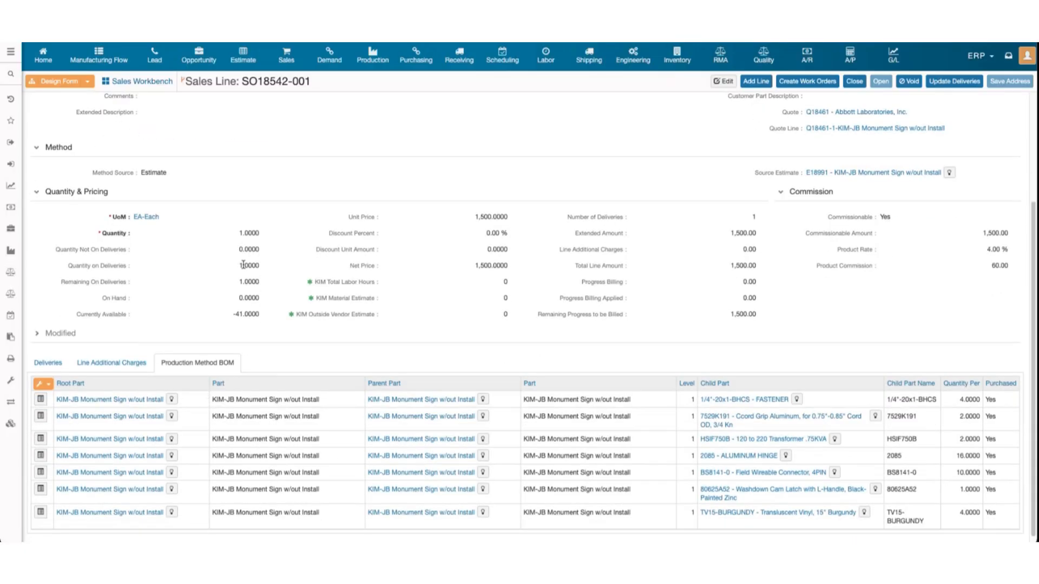
pyautogui.scroll(-1, 244, 265)
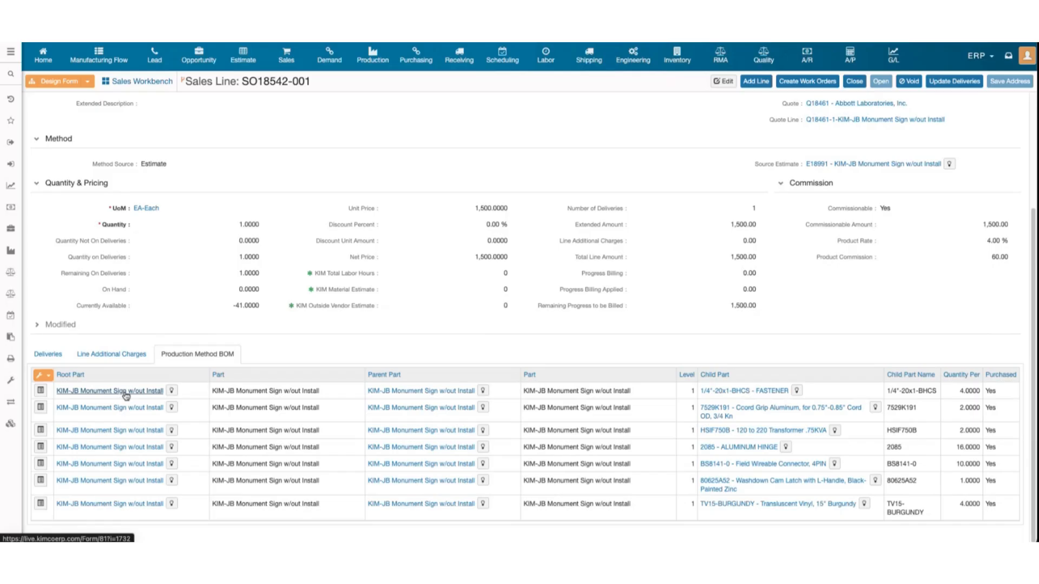
pyautogui.scroll(3, 125, 396)
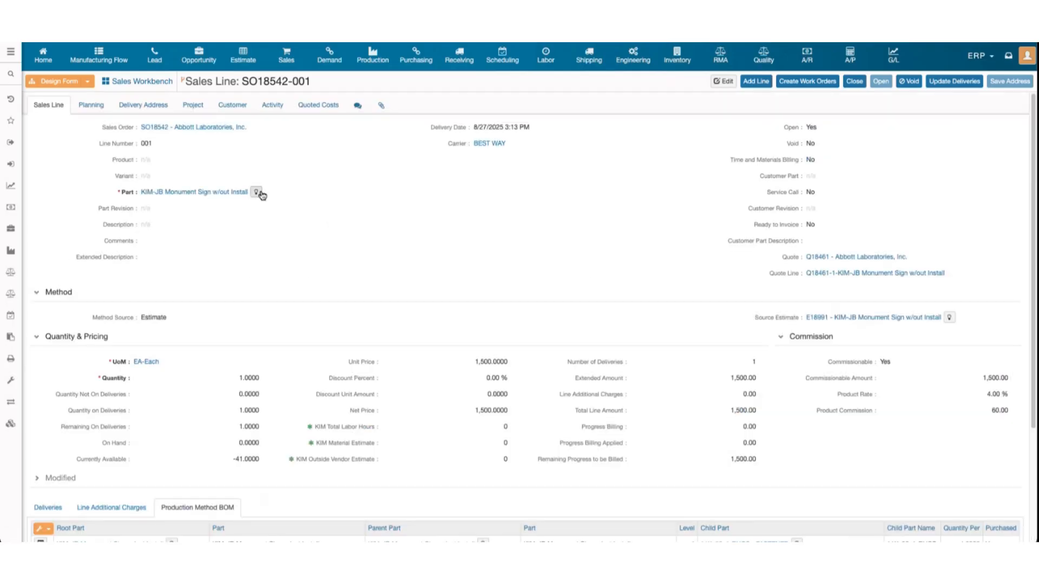
# Return to the parent sales order and review its sales deliveries, additional charges and sales lines.
pyautogui.click(196, 128)
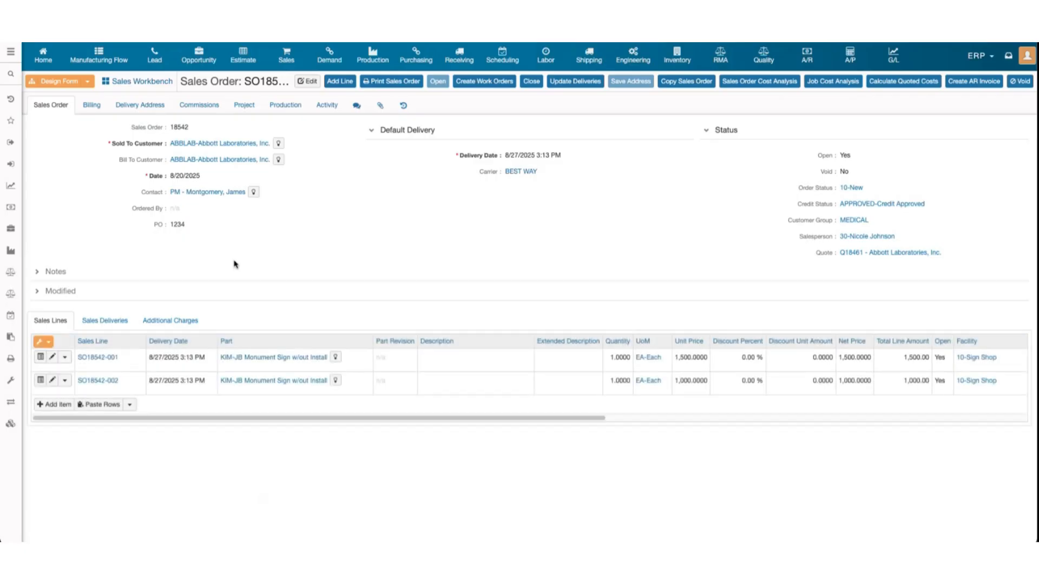
pyautogui.click(105, 323)
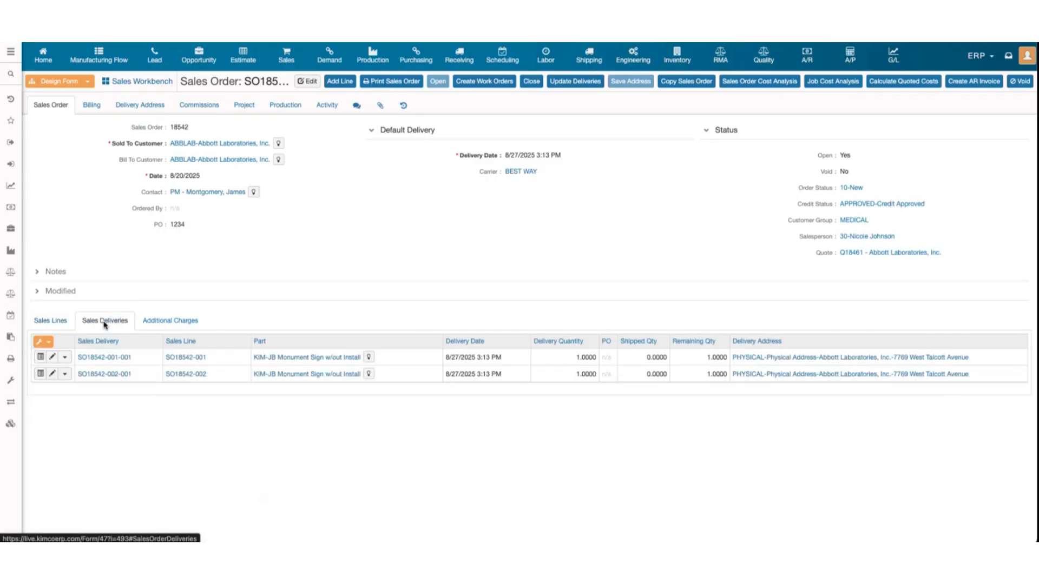
pyautogui.click(180, 324)
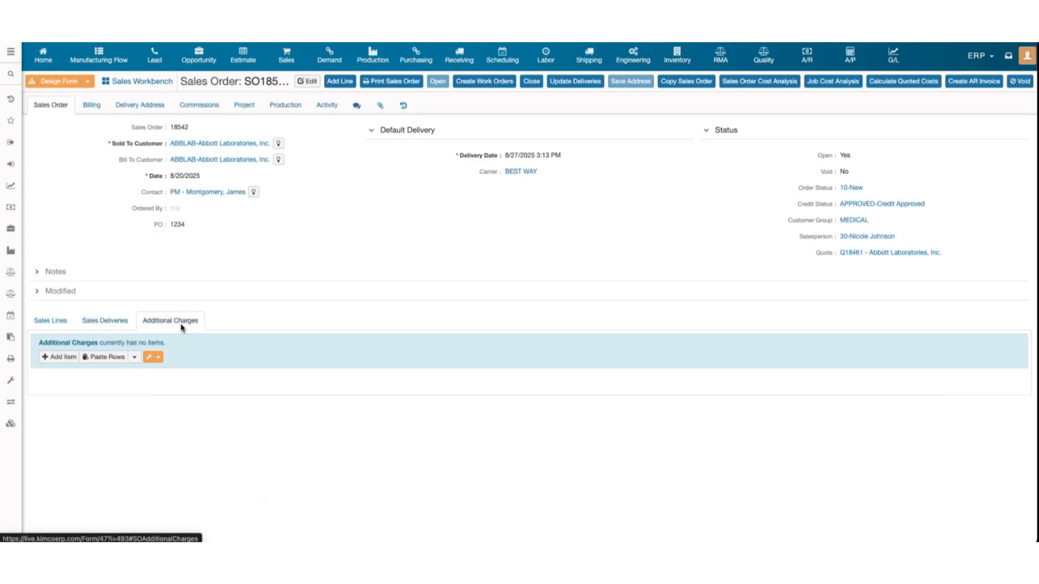
pyautogui.click(50, 321)
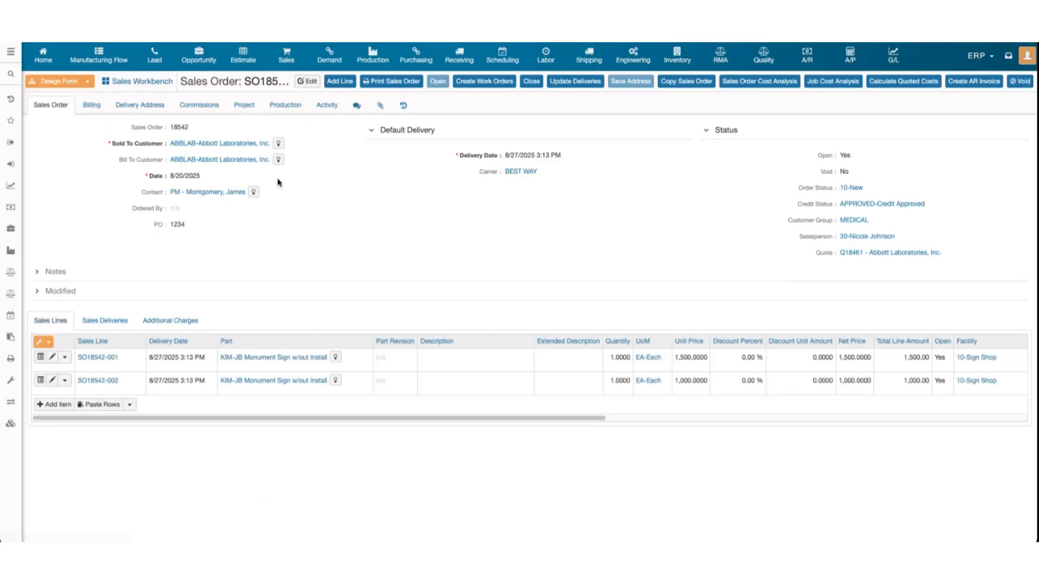
# Post a comment on the sales order that mentions a colleague, and open the order from the mention message.
pyautogui.click(357, 107)
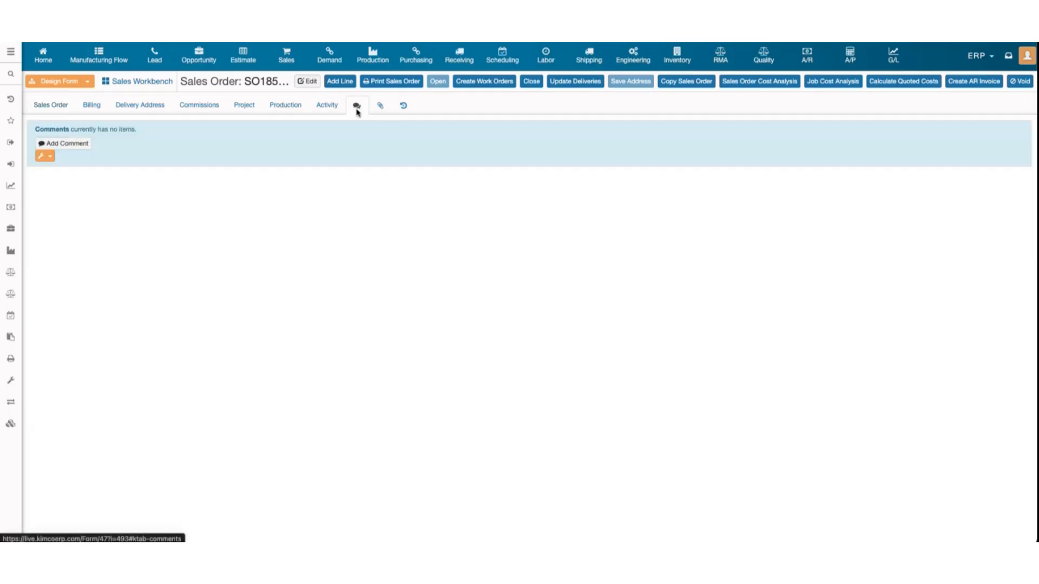
pyautogui.click(81, 144)
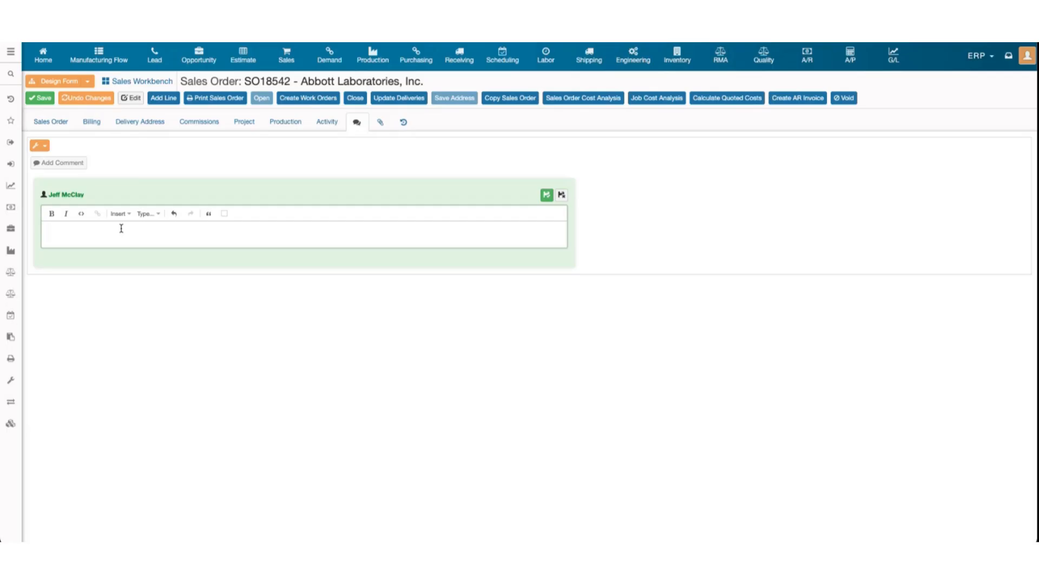
pyautogui.write('a')
pyautogui.write('jeff')
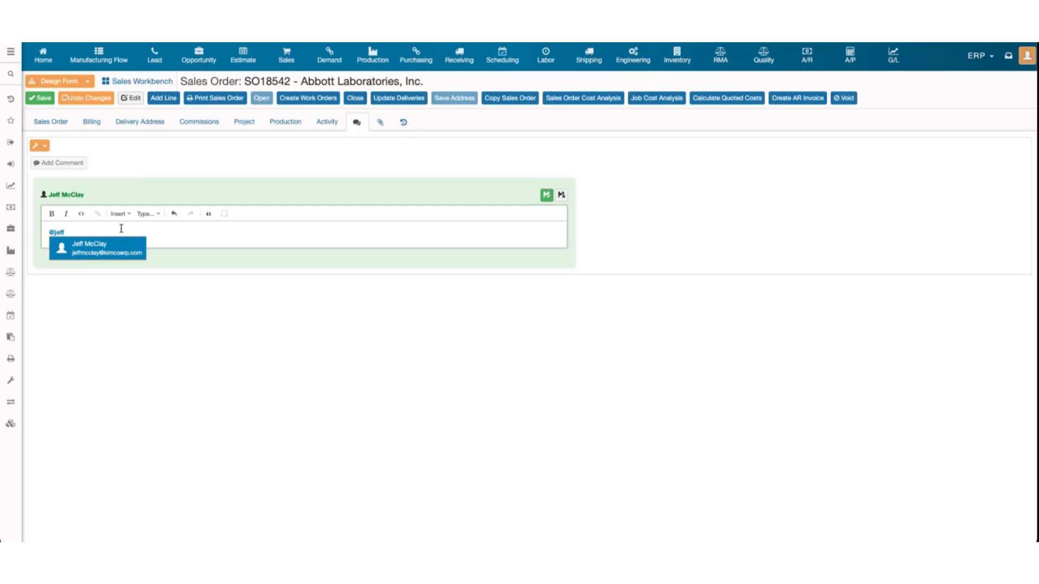
pyautogui.click(102, 252)
pyautogui.click(547, 196)
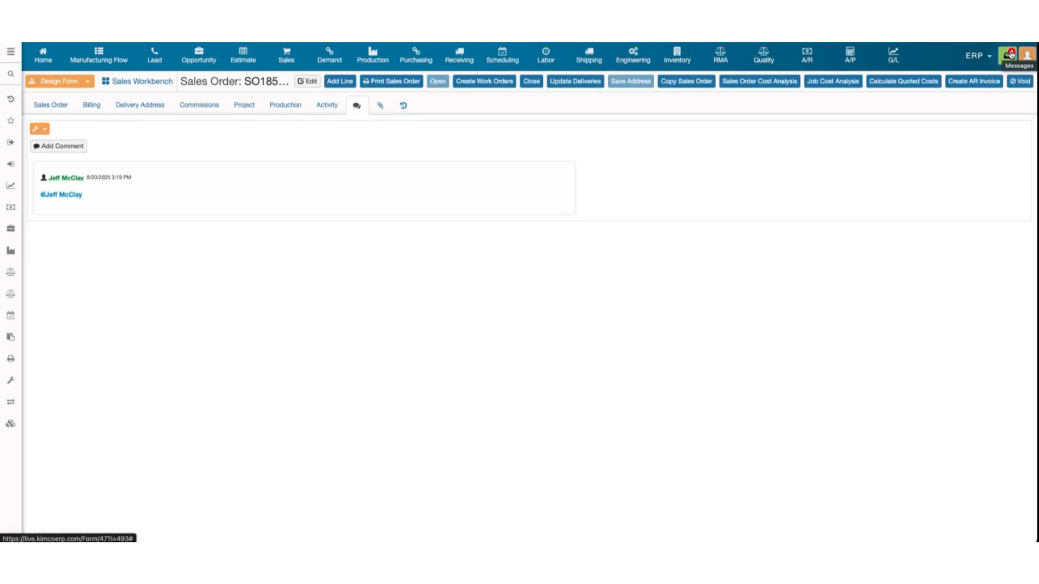
pyautogui.click(1009, 54)
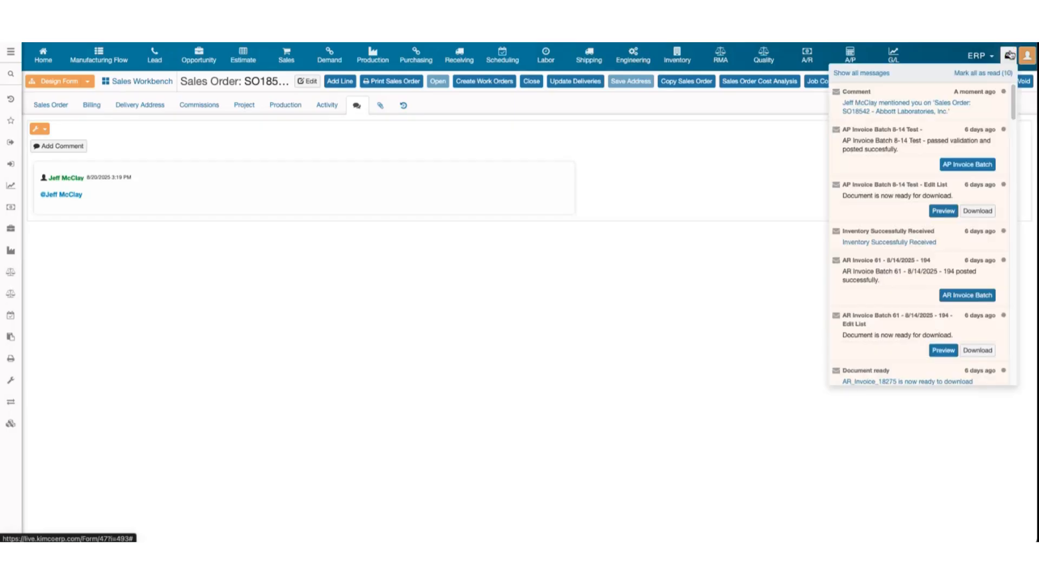
pyautogui.click(901, 112)
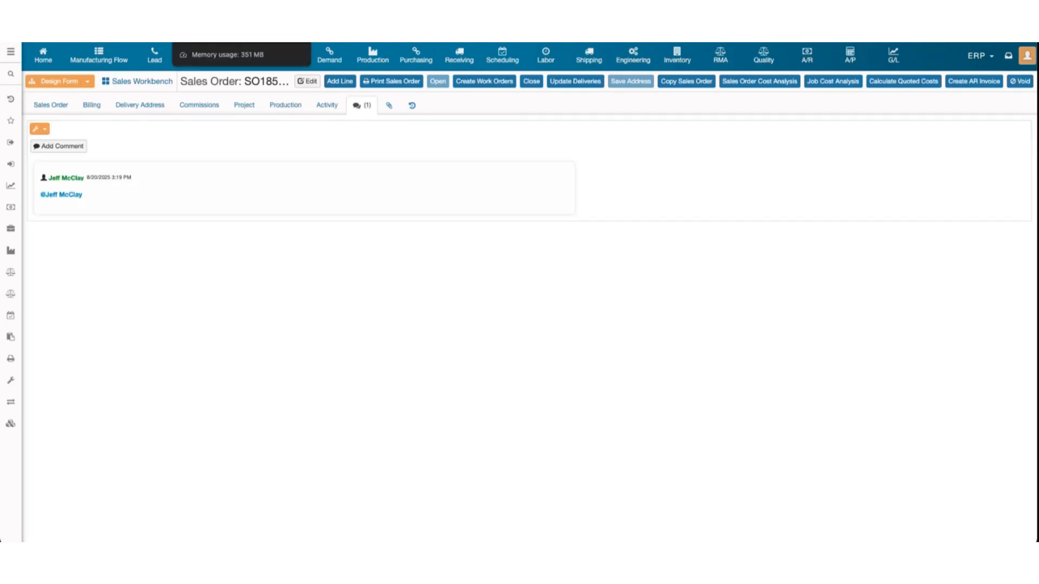
# Examine the sales order's attachments area and its file upload dialog without attaching a file.
pyautogui.click(388, 105)
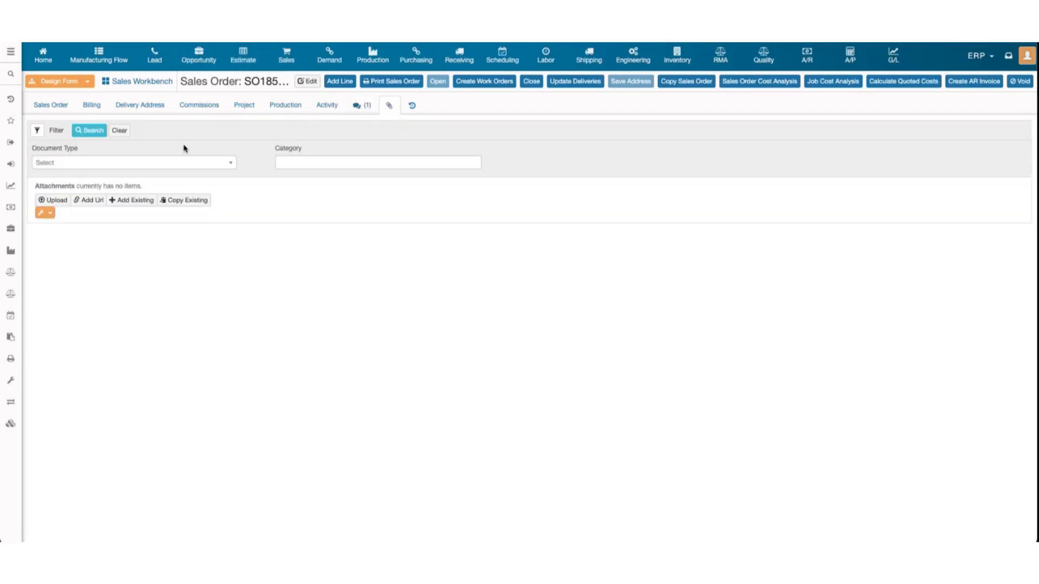
pyautogui.click(58, 201)
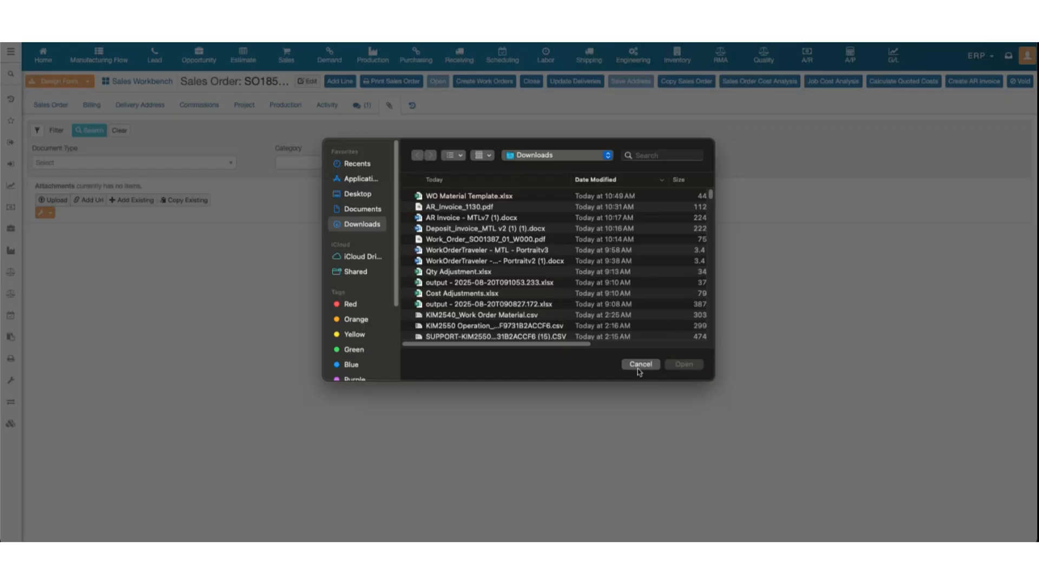
pyautogui.click(638, 368)
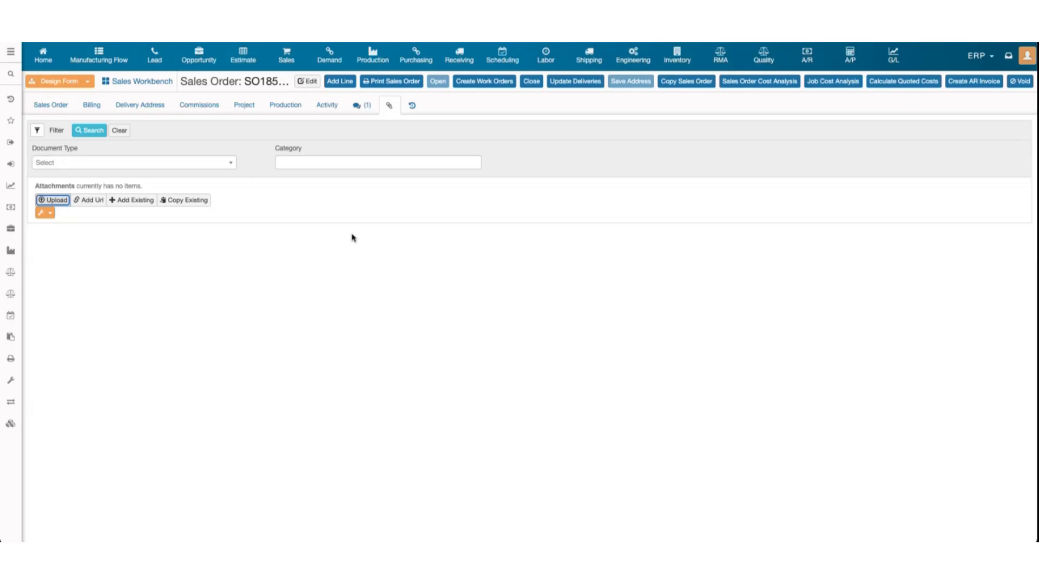
# Look through the sales order's change history, and return to its main details.
pyautogui.click(415, 111)
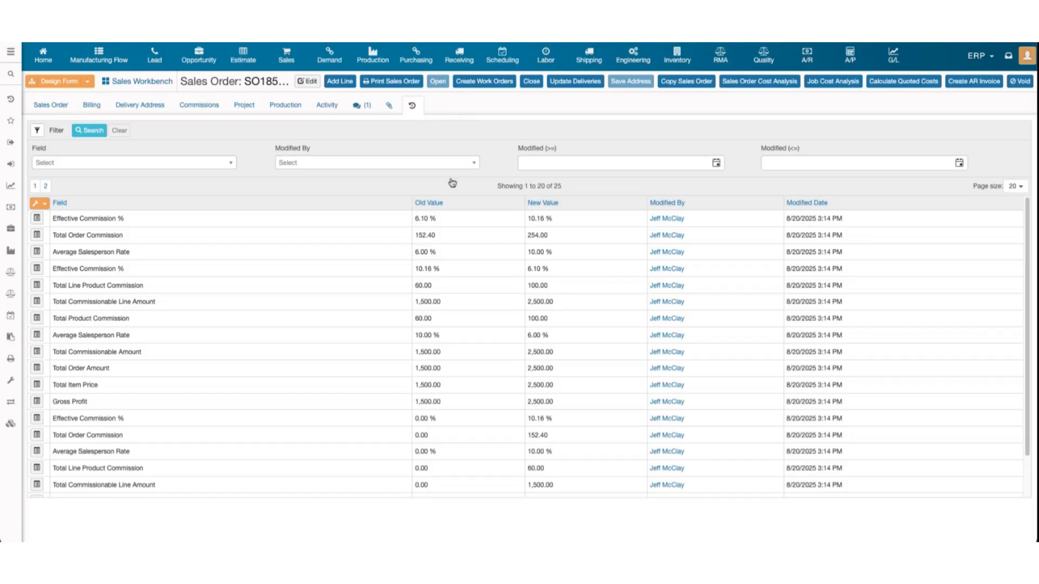
pyautogui.scroll(-1, 497, 309)
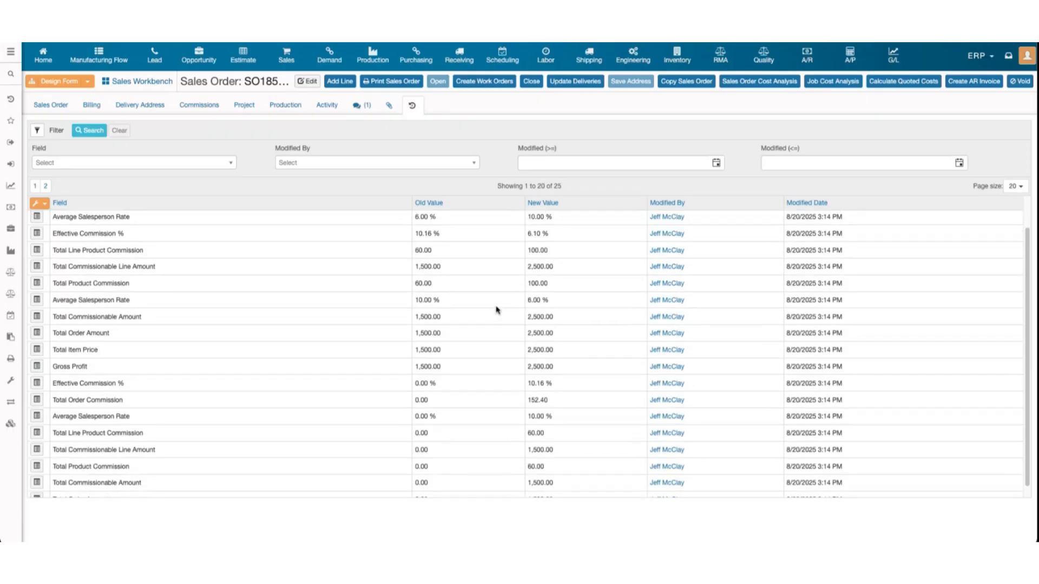
pyautogui.scroll(-1, 496, 310)
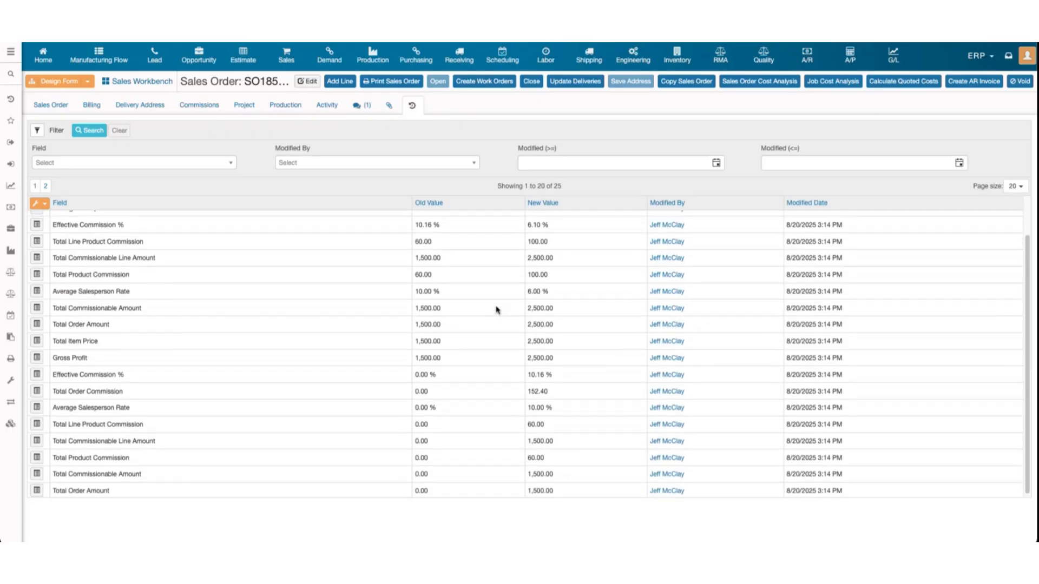
pyautogui.scroll(2, 497, 309)
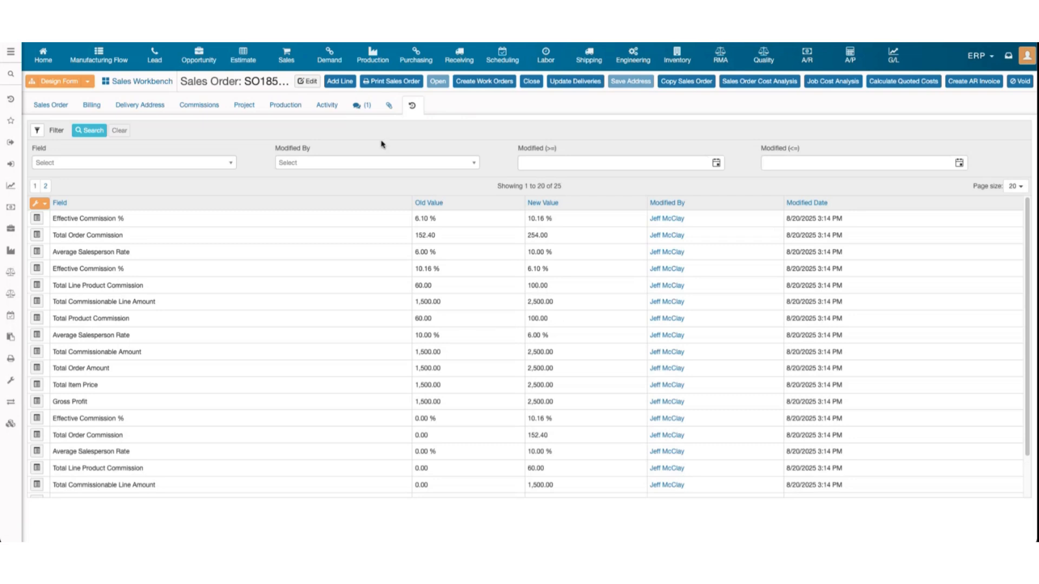
pyautogui.click(50, 105)
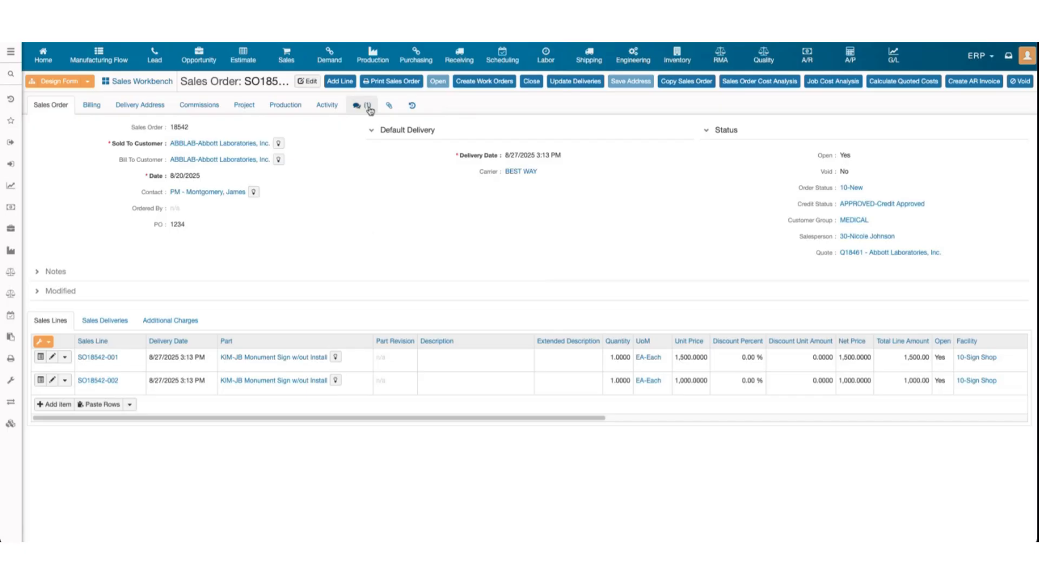
# Run the Sales Order Acknowledgement report for the sales order with the Generate action, and dismiss the processing notice.
pyautogui.click(401, 86)
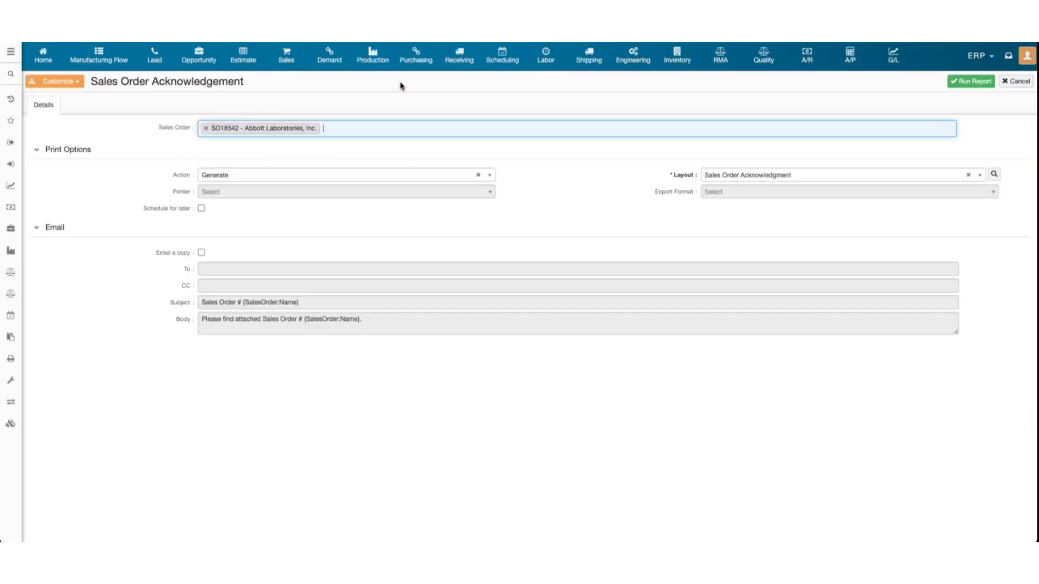
pyautogui.click(966, 80)
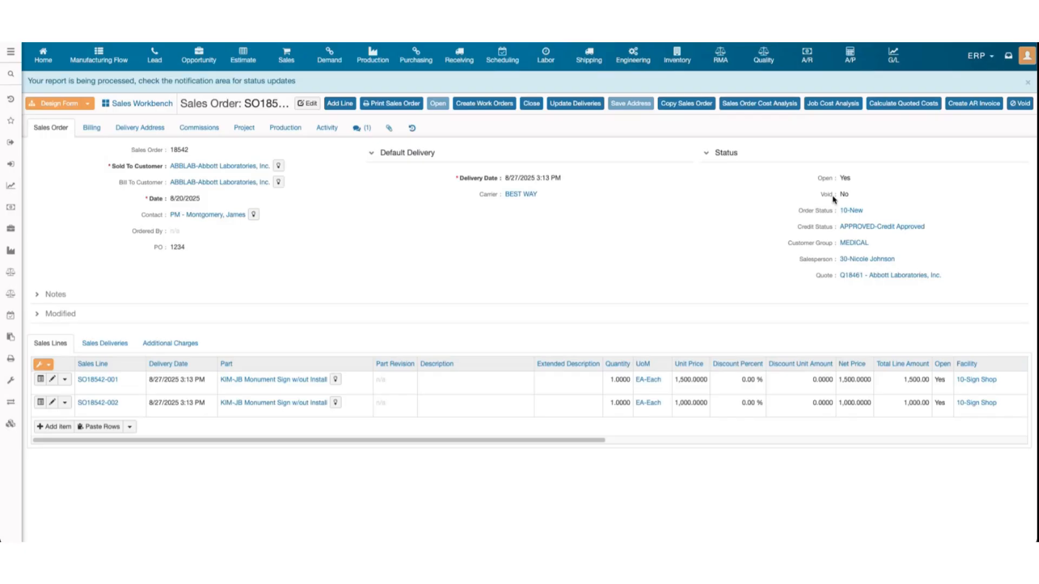
pyautogui.click(1029, 85)
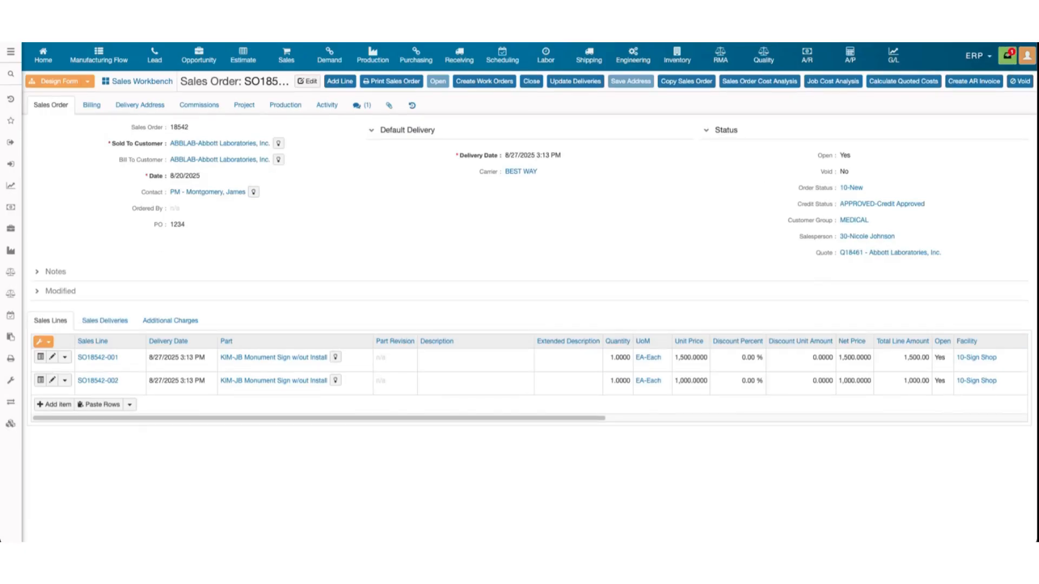
# Preview the generated acknowledgement document and review its lines, delivery dates and totals.
pyautogui.click(1008, 56)
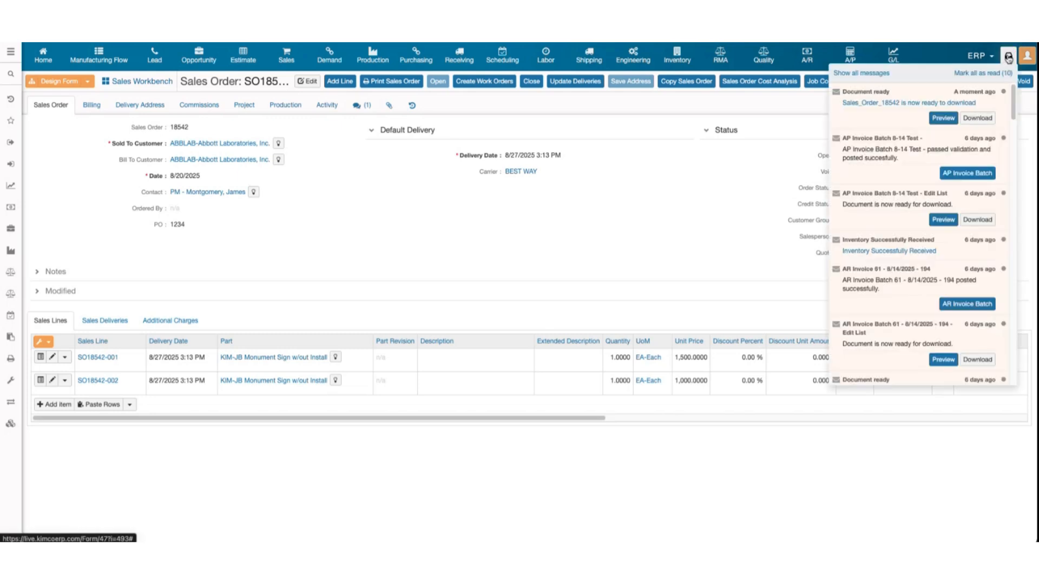
pyautogui.click(944, 118)
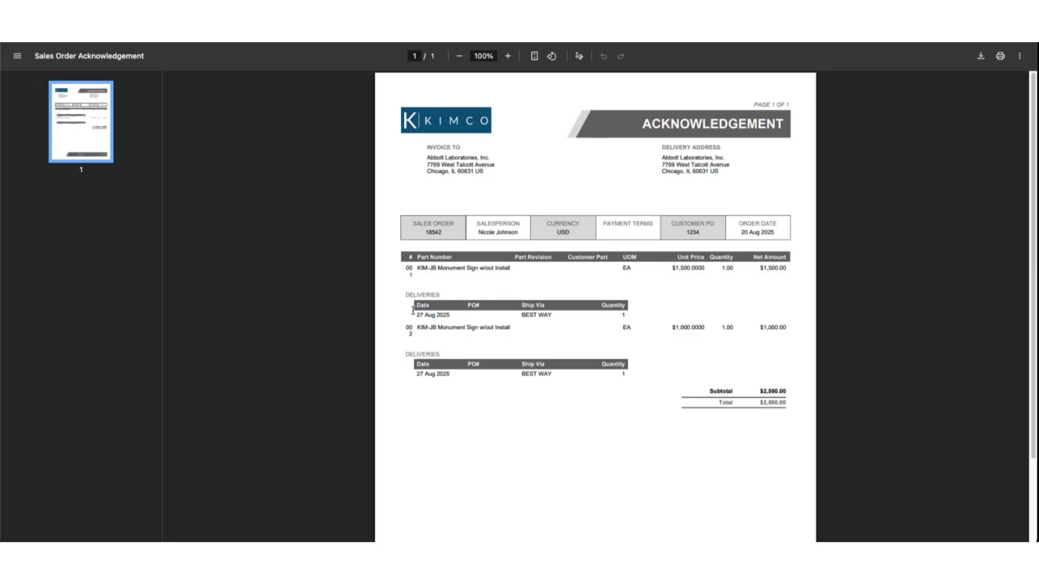
pyautogui.moveTo(415, 313); pyautogui.dragTo(443, 314)
pyautogui.moveTo(409, 267); pyautogui.dragTo(422, 275)
pyautogui.moveTo(415, 315); pyautogui.dragTo(443, 315)
pyautogui.scroll(-2, 703, 324)
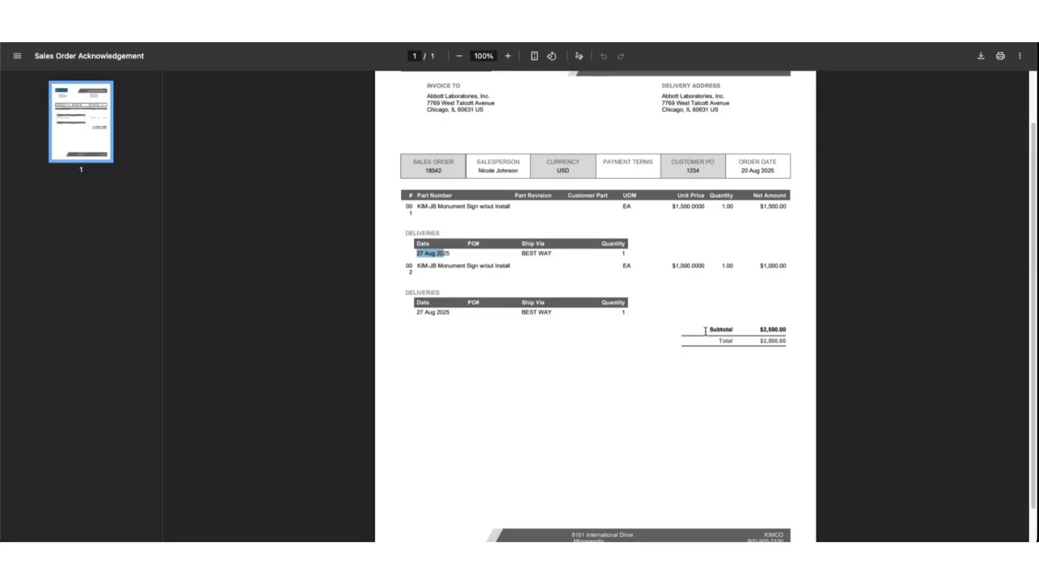
pyautogui.scroll(-1, 705, 331)
pyautogui.scroll(3, 704, 331)
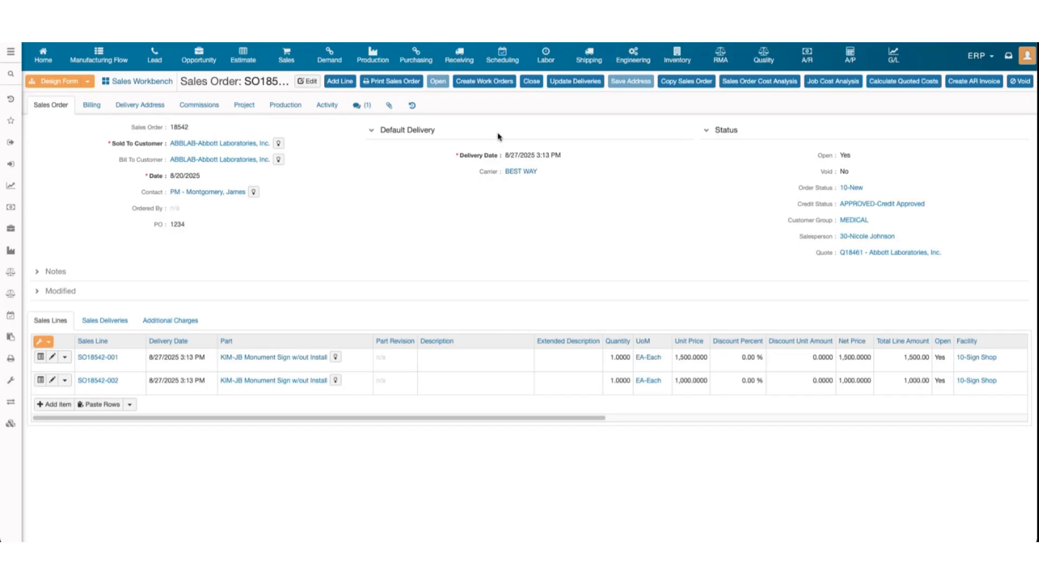
# Create work orders for the sales order, and view its project details.
pyautogui.click(480, 86)
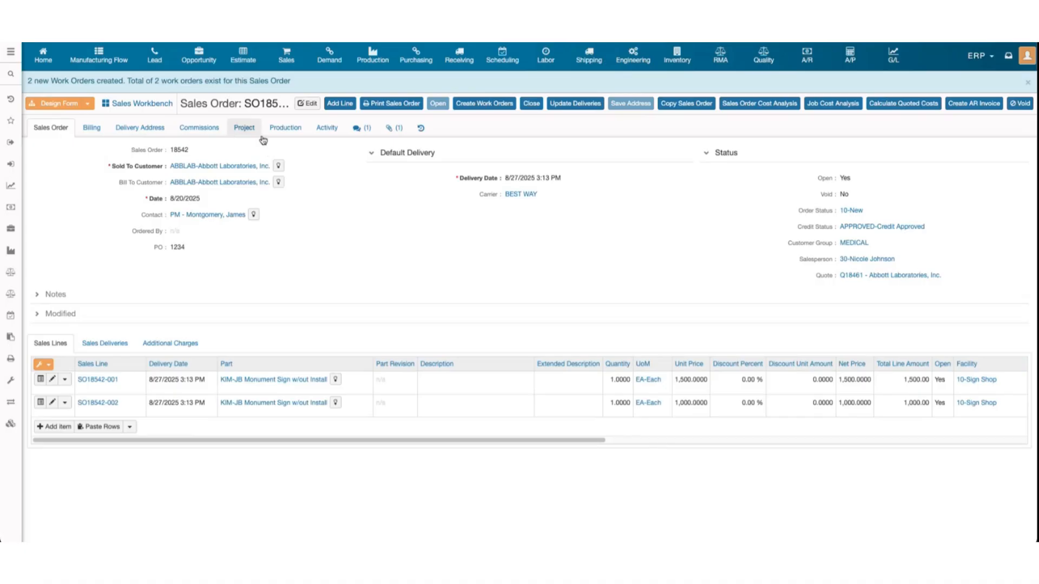
pyautogui.click(243, 127)
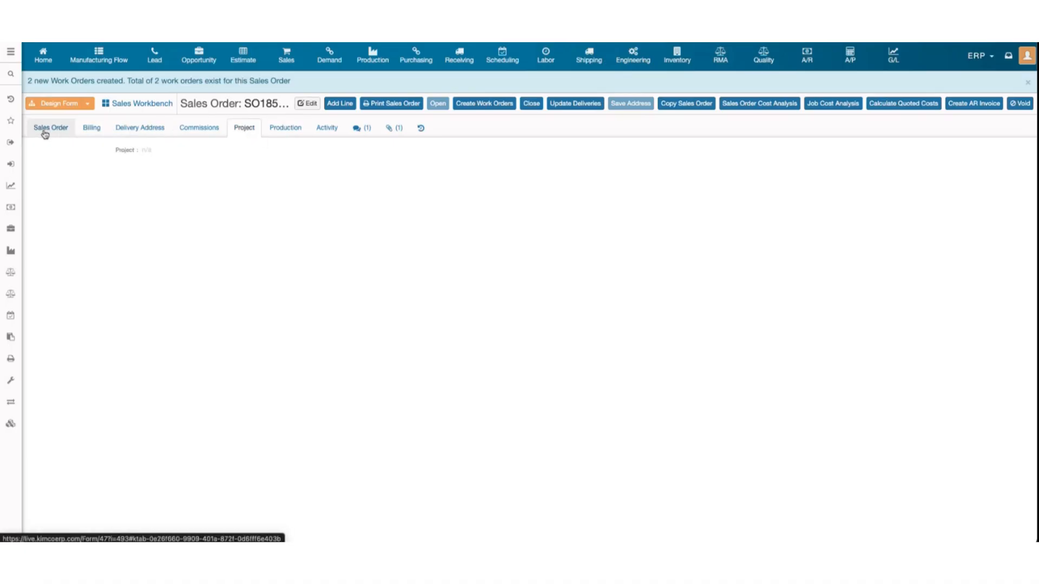
# Open the sales order's first job from its production records, and review its work order's details and materials.
pyautogui.click(286, 128)
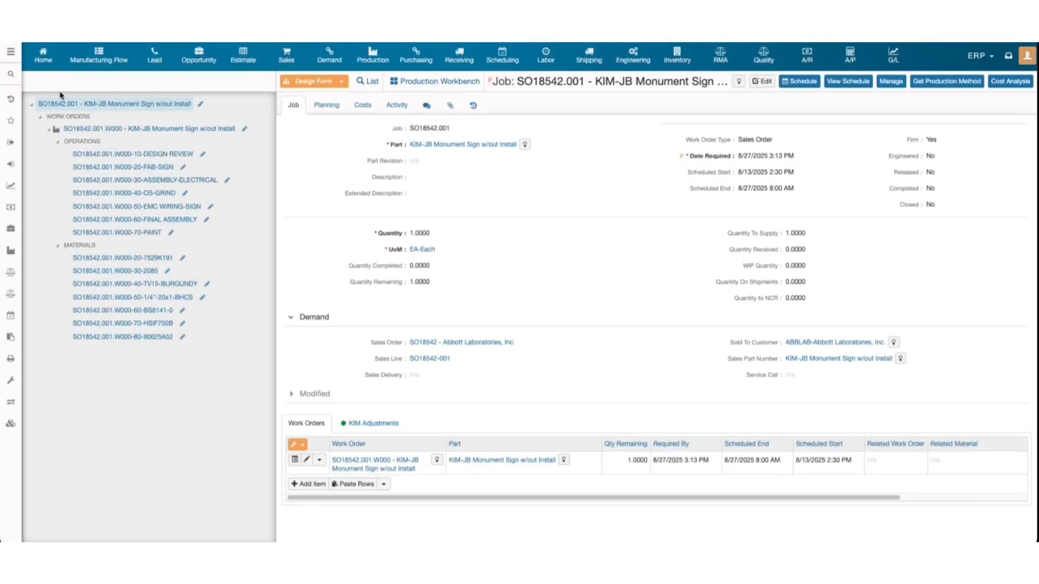
pyautogui.click(144, 130)
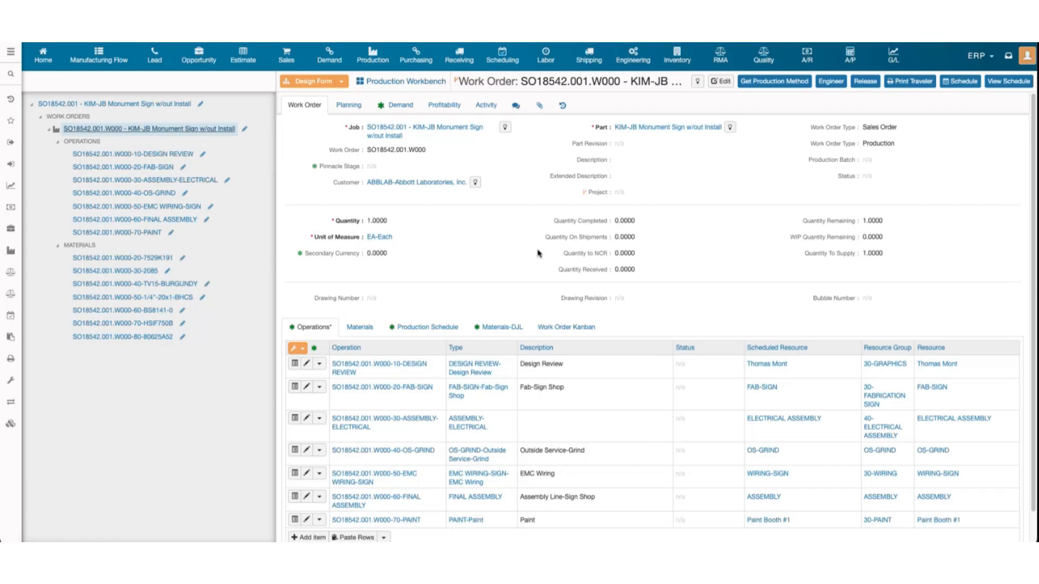
pyautogui.scroll(-1, 541, 250)
pyautogui.click(360, 293)
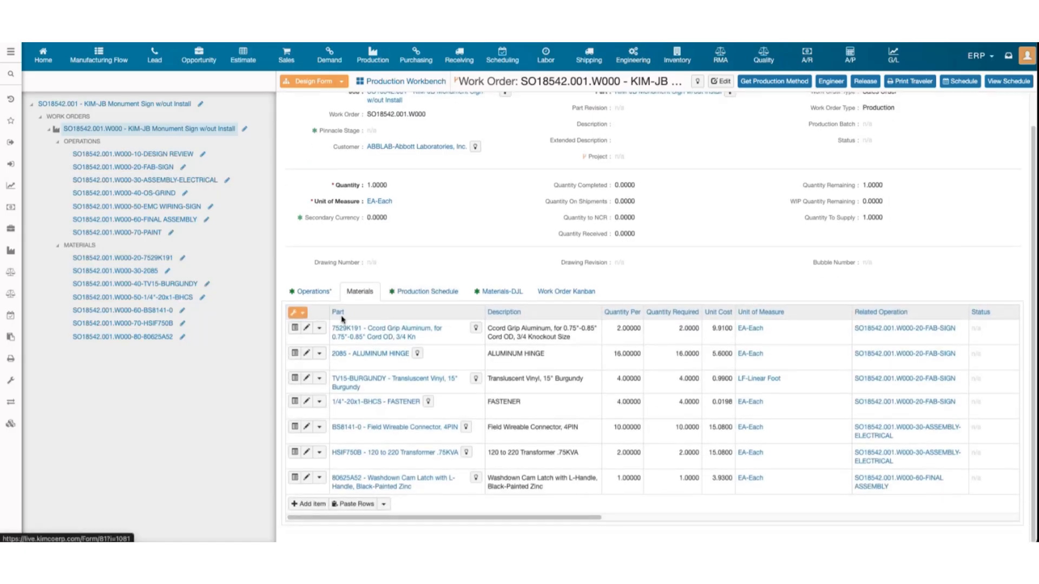
pyautogui.scroll(1, 452, 256)
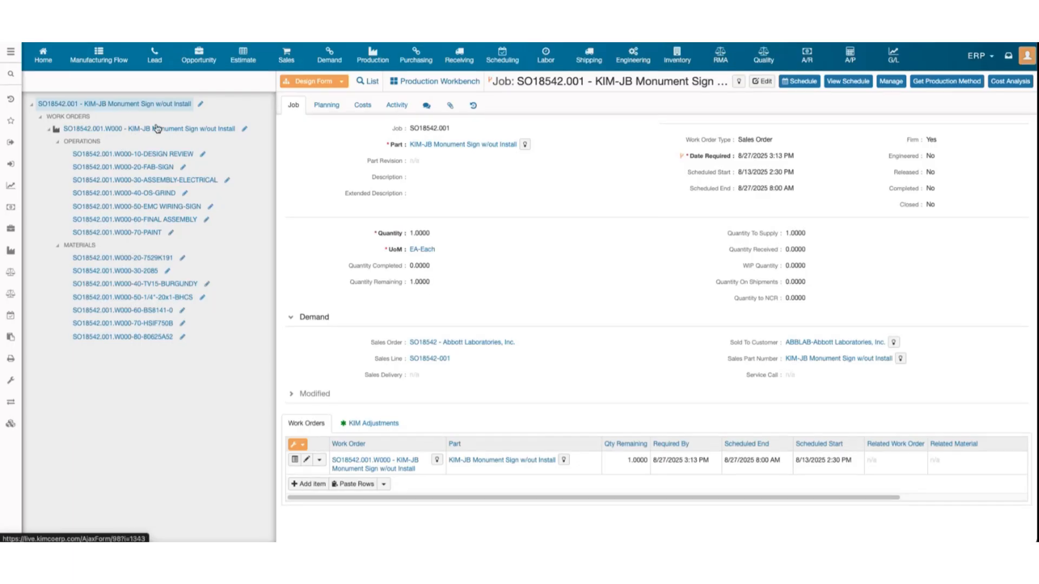
# Review the work order's operations and resources, then open the work order for editing and cancel without saving.
pyautogui.click(156, 128)
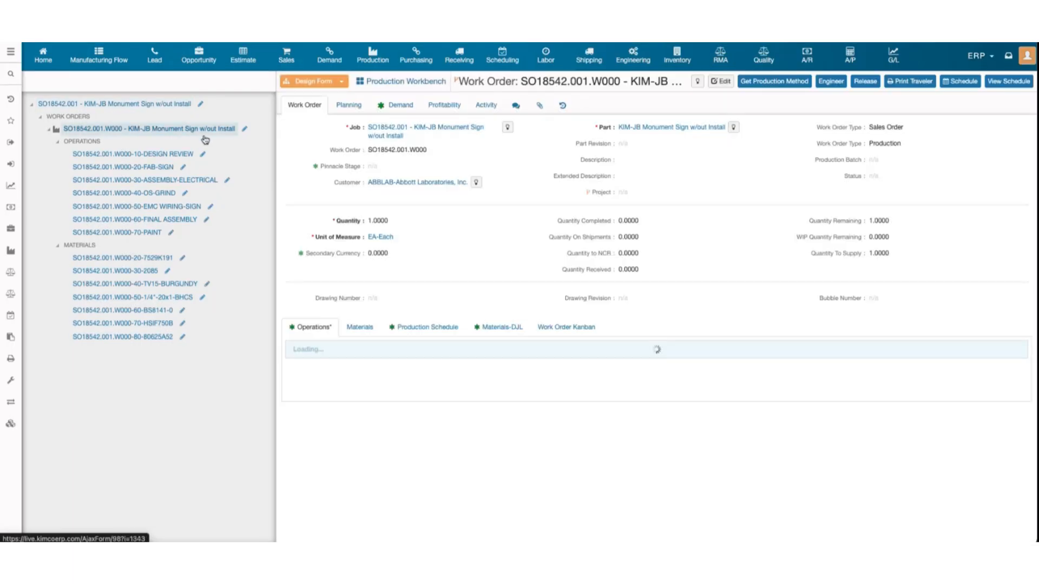
pyautogui.scroll(-1, 336, 222)
pyautogui.hscroll(2, 413, 371)
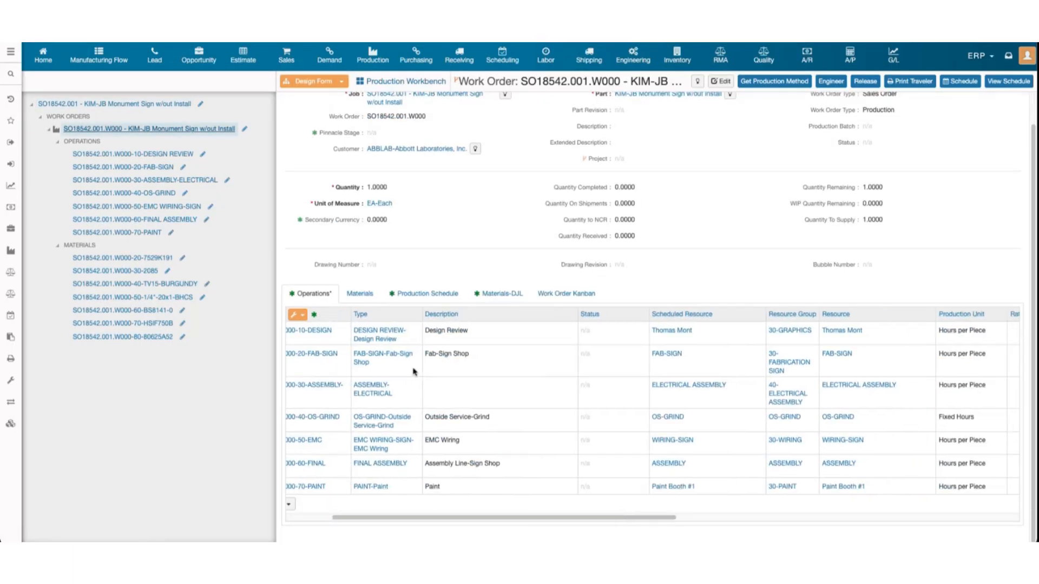
pyautogui.hscroll(-2, 412, 371)
pyautogui.click(719, 82)
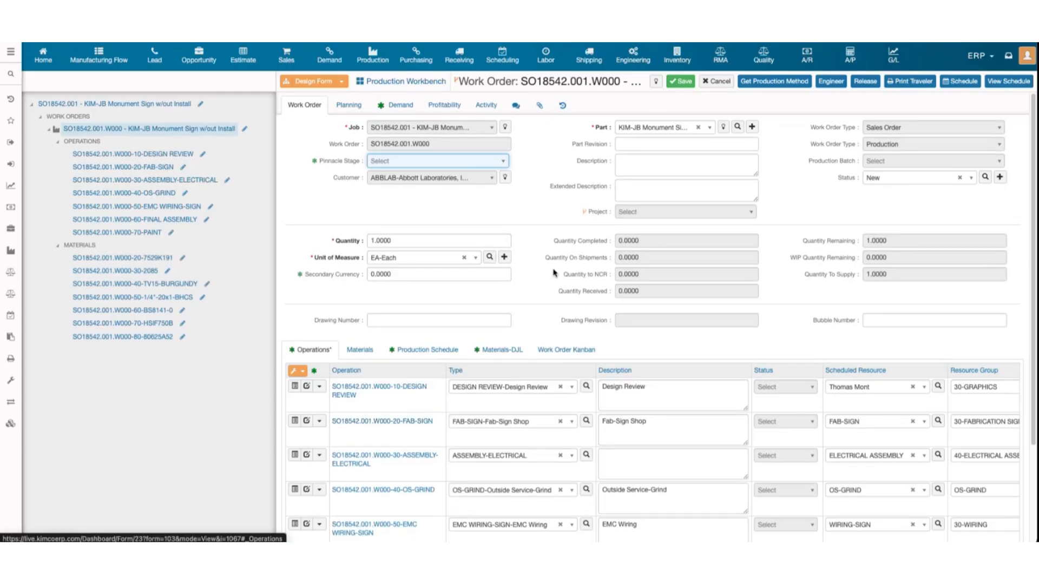
pyautogui.click(713, 82)
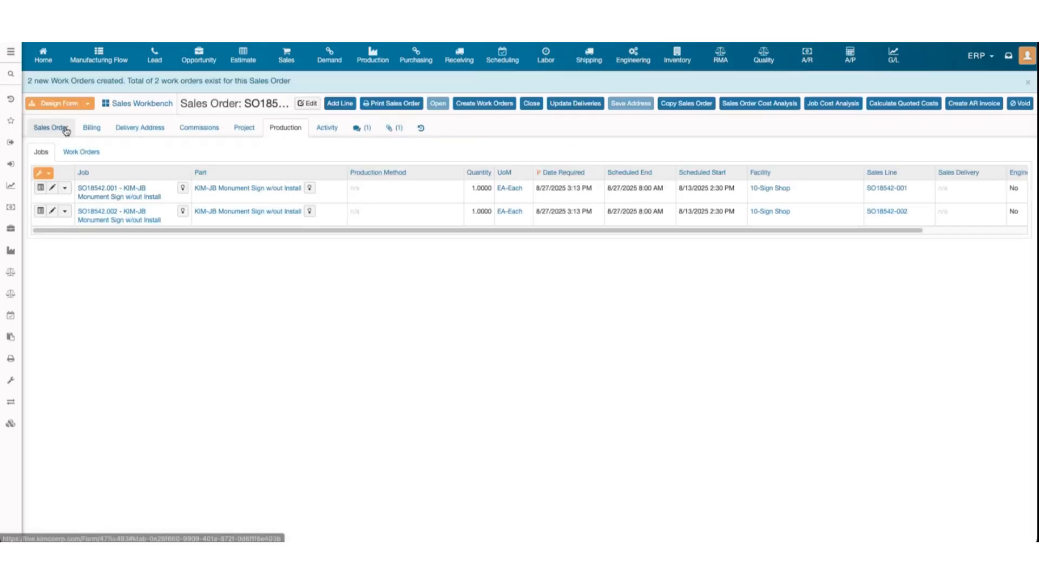
# Open the sales order's first sales line, examine its method source and source estimate, and return to the sales order.
pyautogui.click(66, 129)
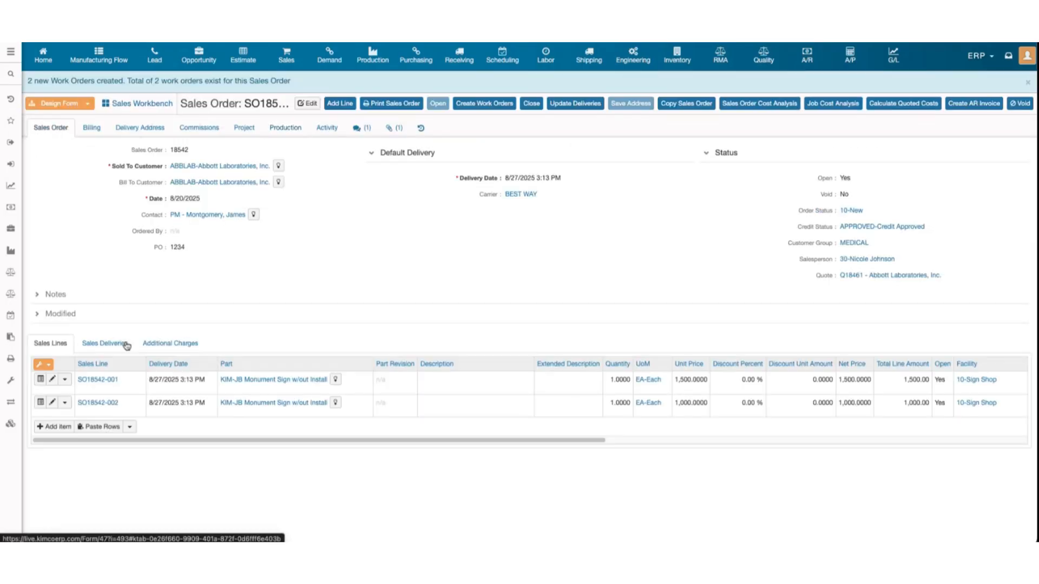
pyautogui.click(110, 381)
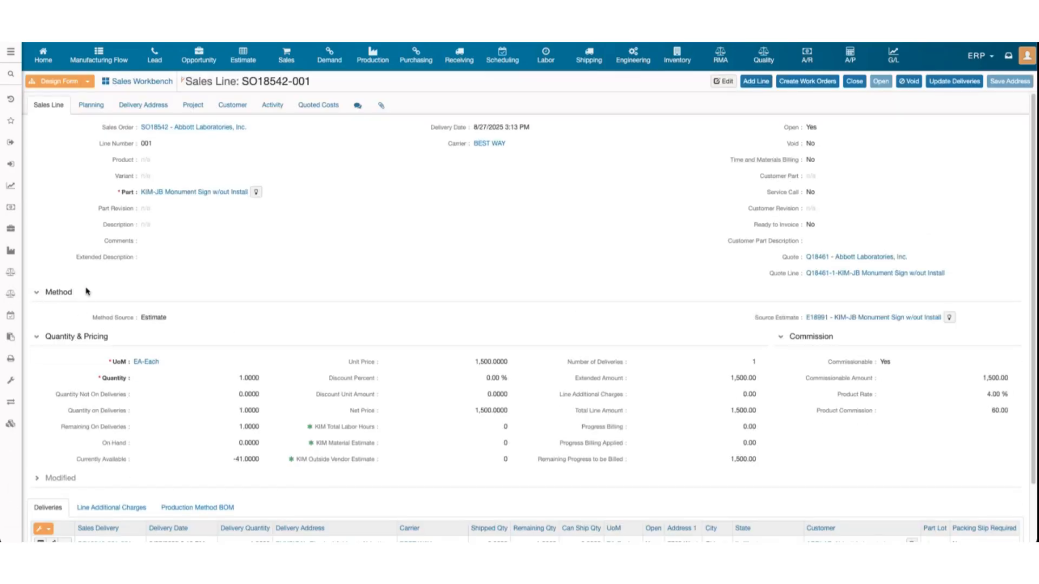
pyautogui.moveTo(85, 320); pyautogui.dragTo(165, 325)
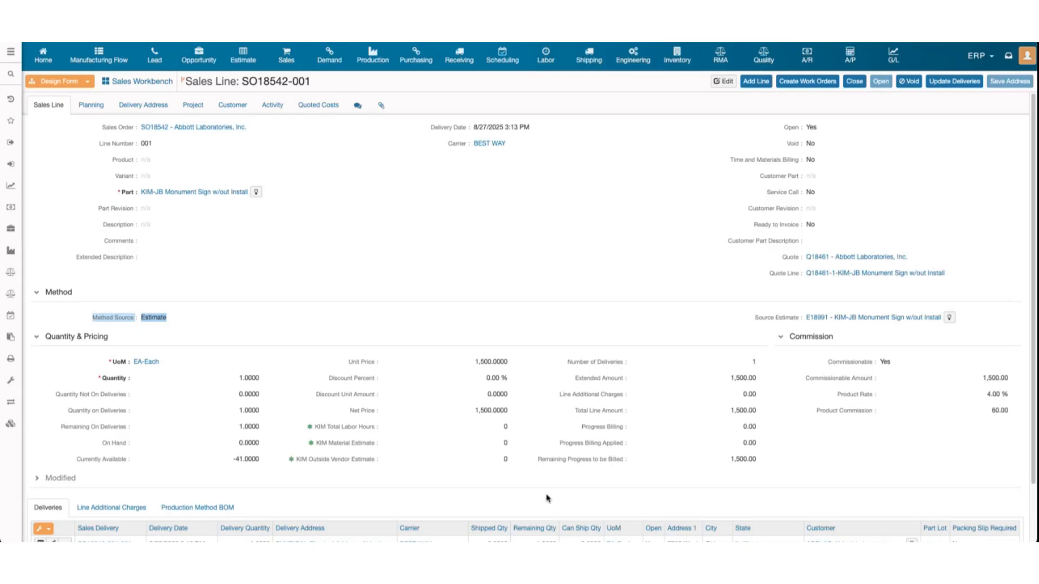
pyautogui.click(758, 321)
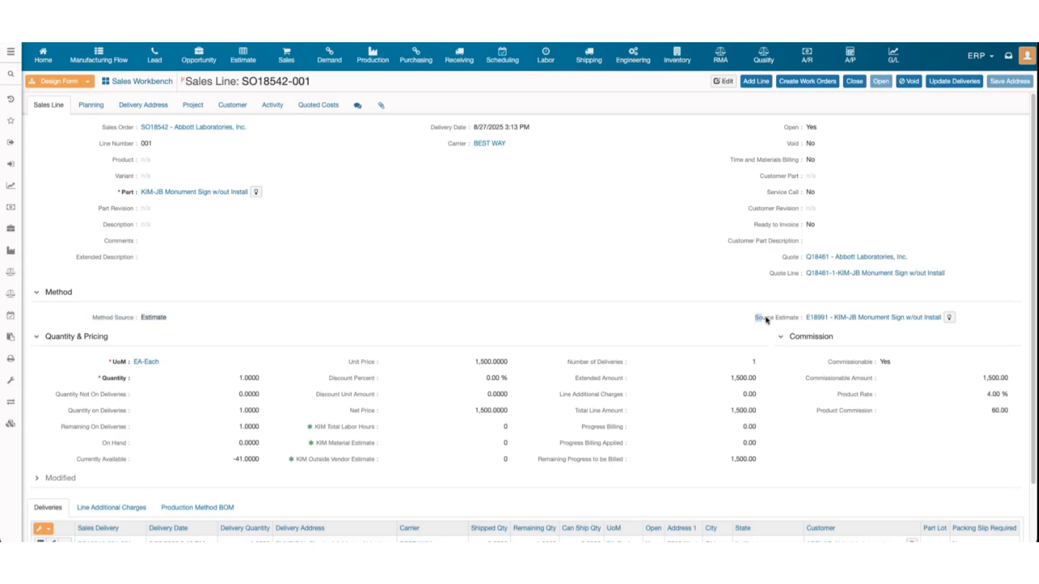
pyautogui.moveTo(760, 318); pyautogui.dragTo(917, 330)
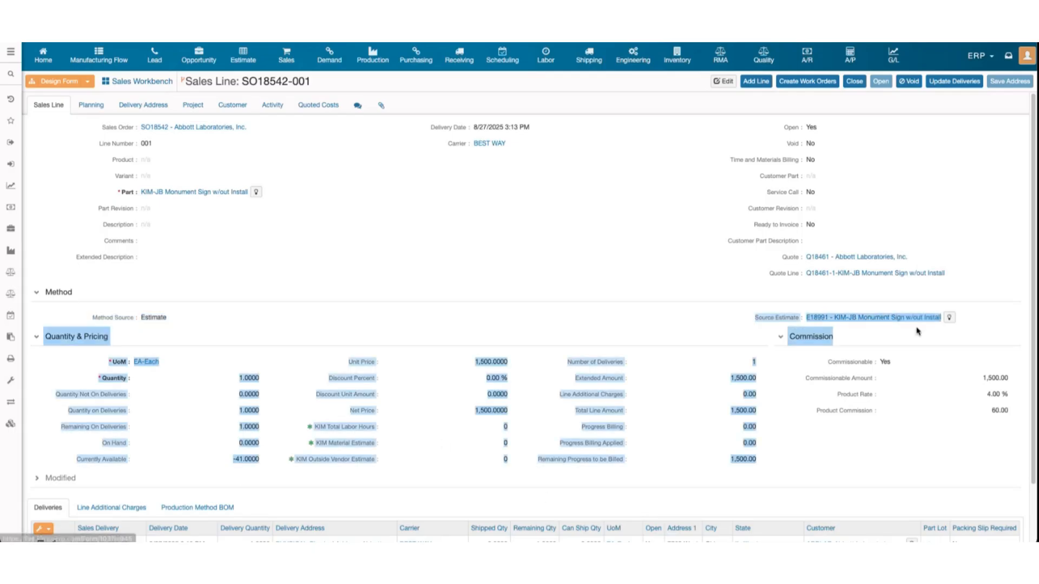
pyautogui.click(918, 330)
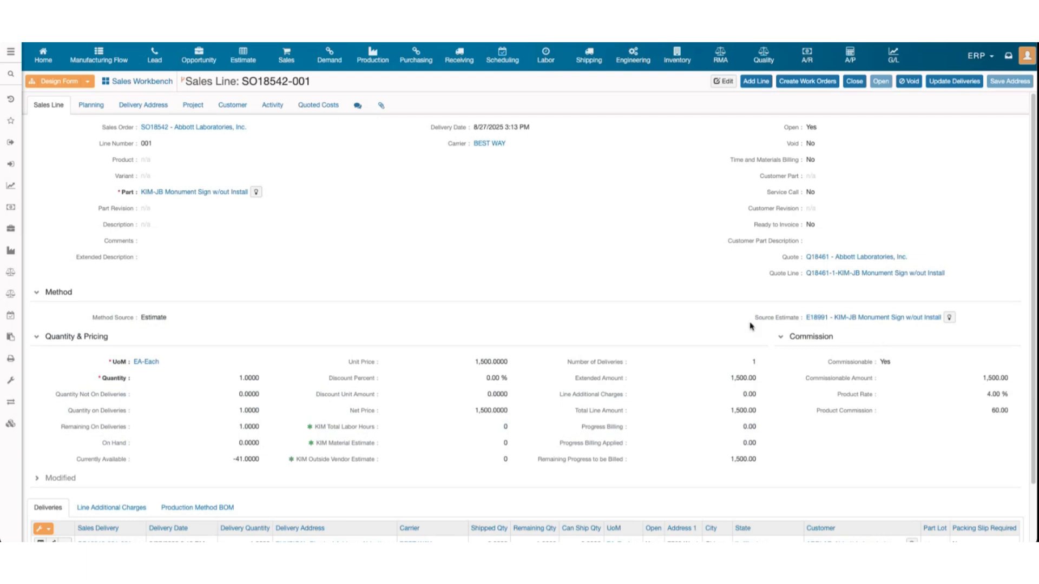
pyautogui.click(186, 128)
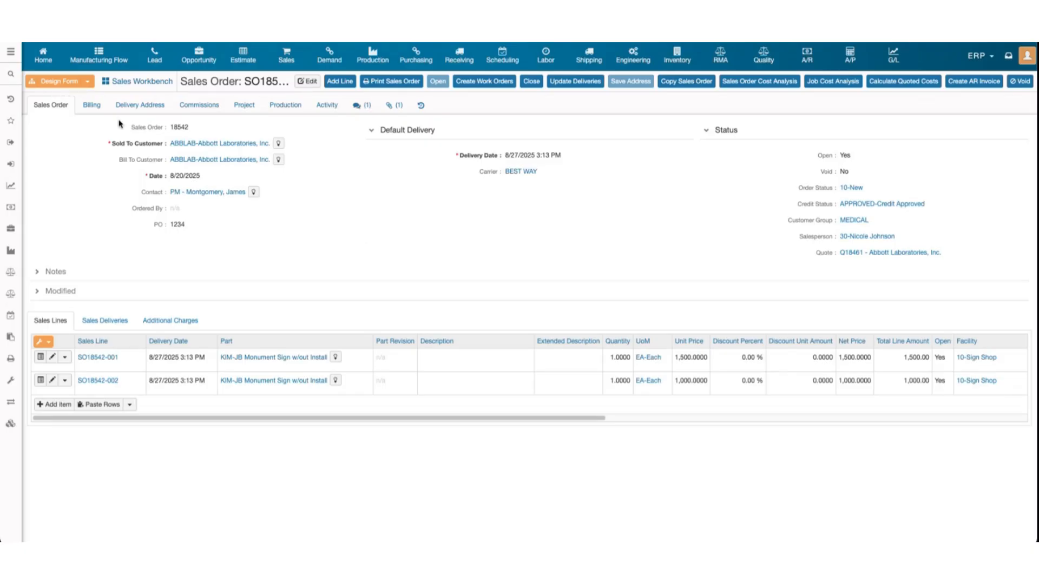
# View the sales order's billing details, and examine its total actual costs, gross profit and gross margin.
pyautogui.click(93, 106)
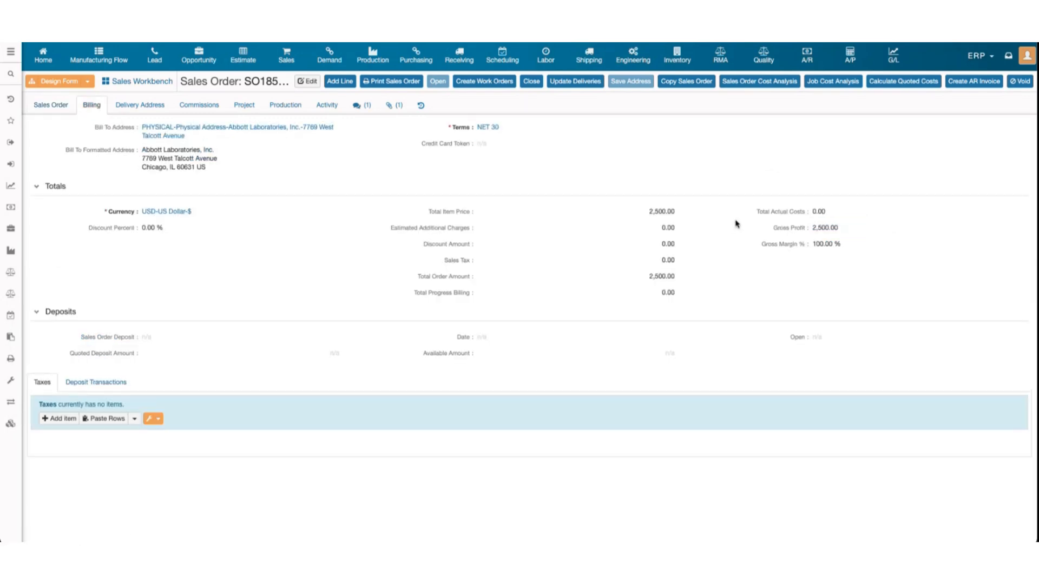
pyautogui.moveTo(757, 215); pyautogui.dragTo(825, 214)
pyautogui.click(806, 236)
pyautogui.moveTo(754, 210); pyautogui.dragTo(870, 248)
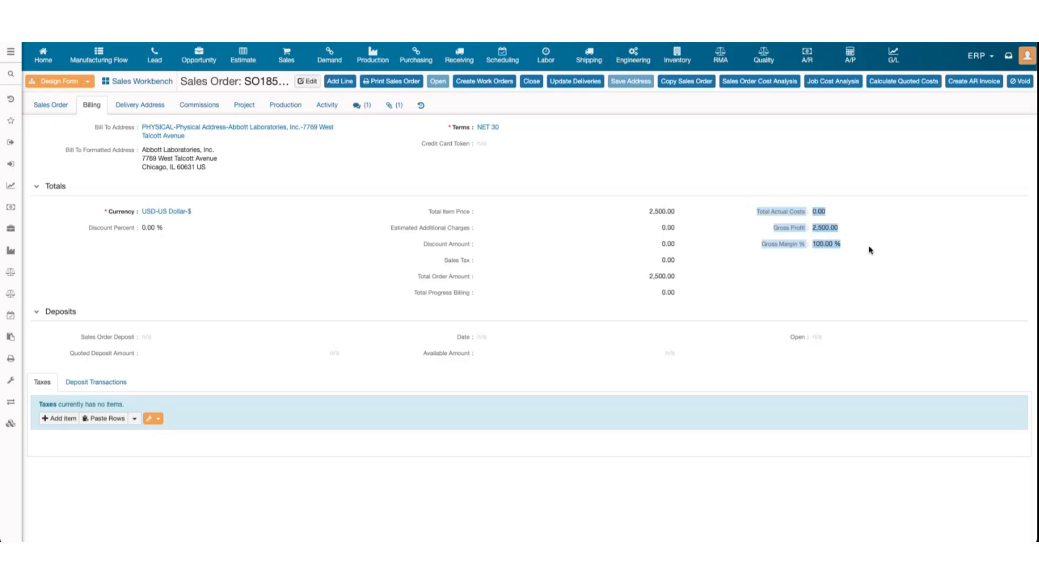
pyautogui.click(347, 212)
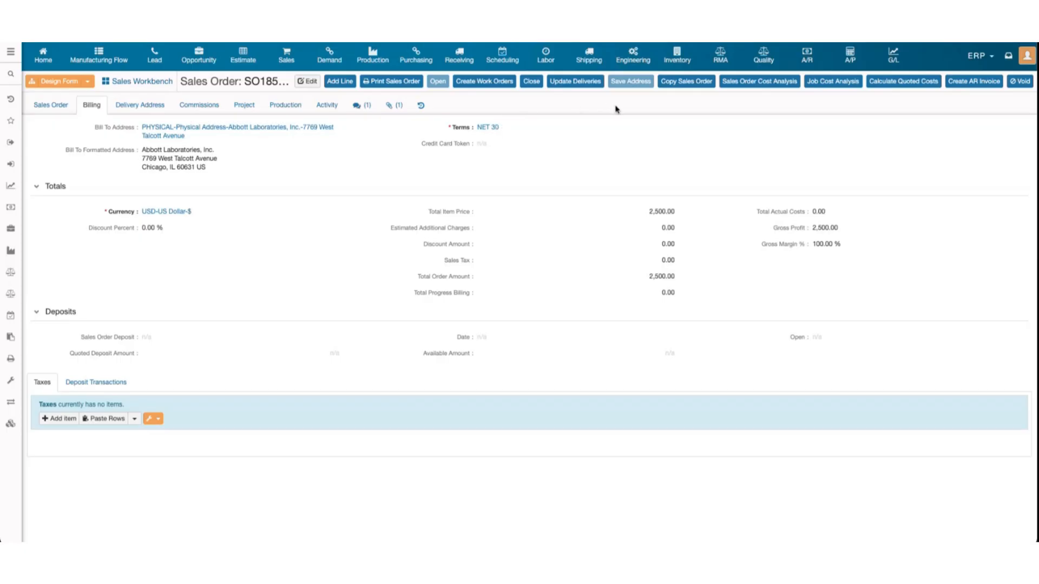
# Run the Job Cost Analysis report for both of the sales order's jobs with the Generate action, and dismiss the processing notice.
pyautogui.click(831, 83)
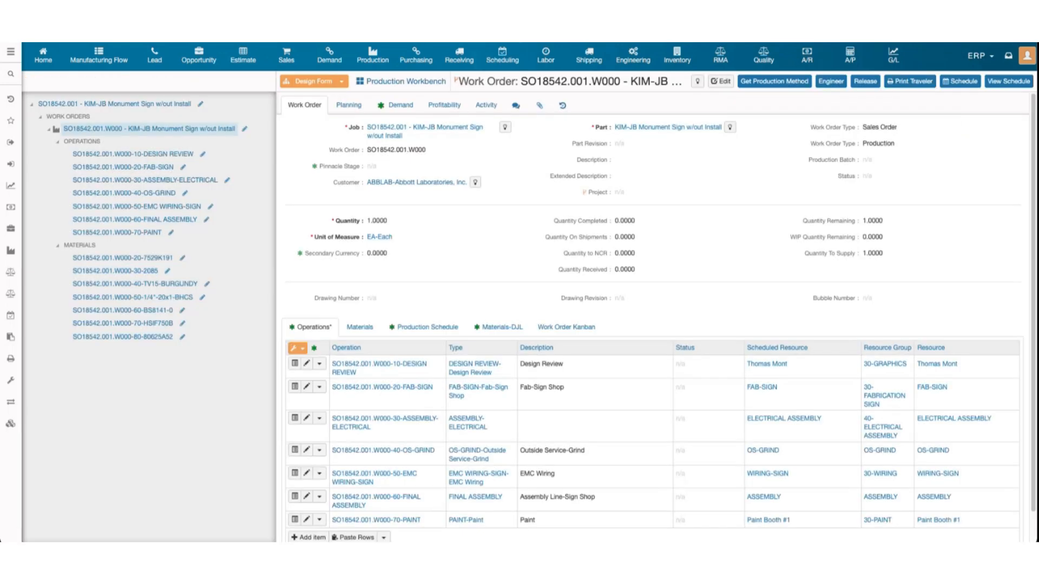
pyautogui.click(157, 107)
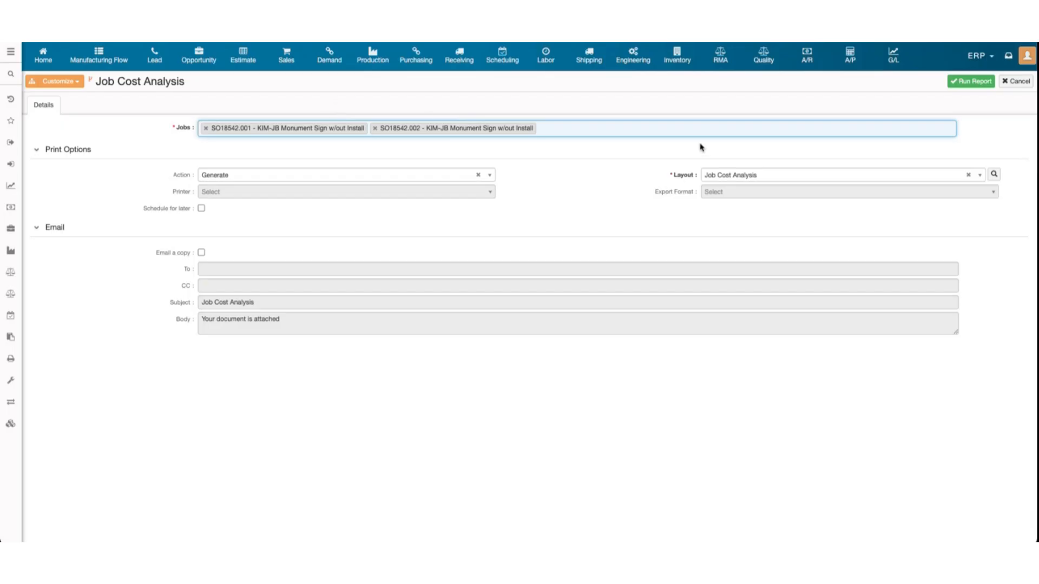
pyautogui.click(985, 83)
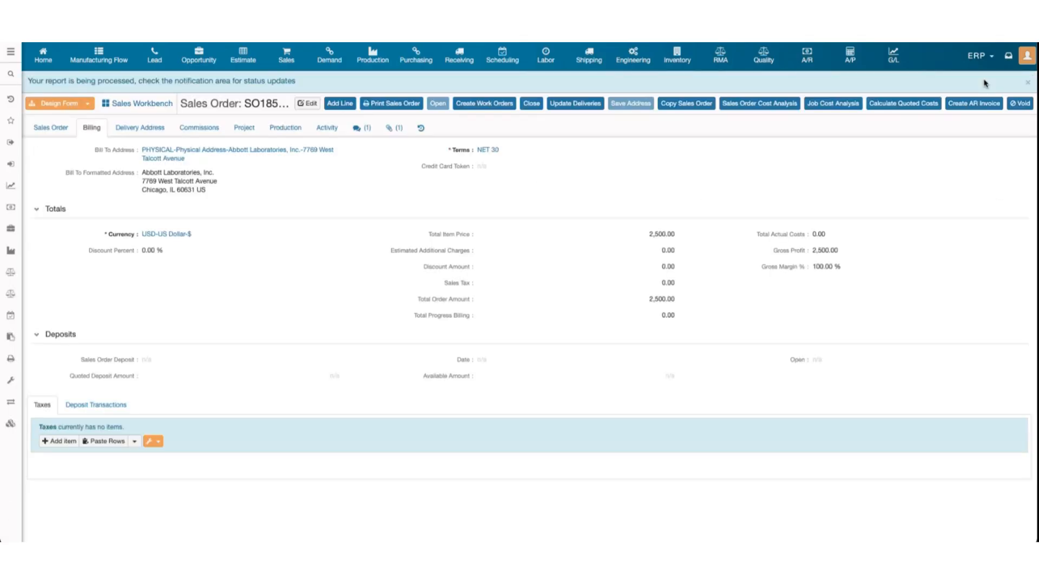
pyautogui.click(1028, 82)
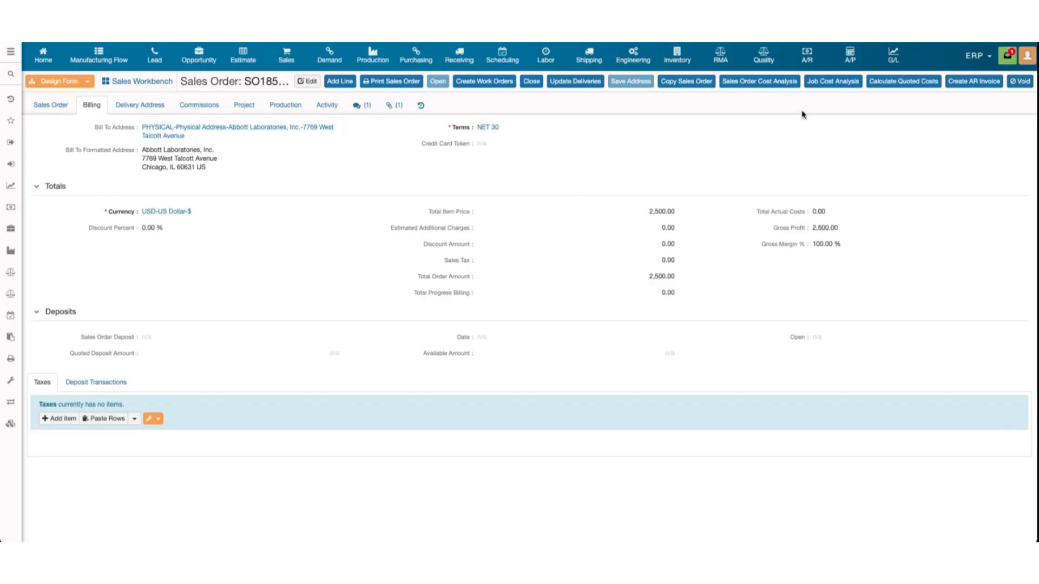
# Preview the generated Job Cost Analysis document and look through the pages for both work orders.
pyautogui.click(1005, 57)
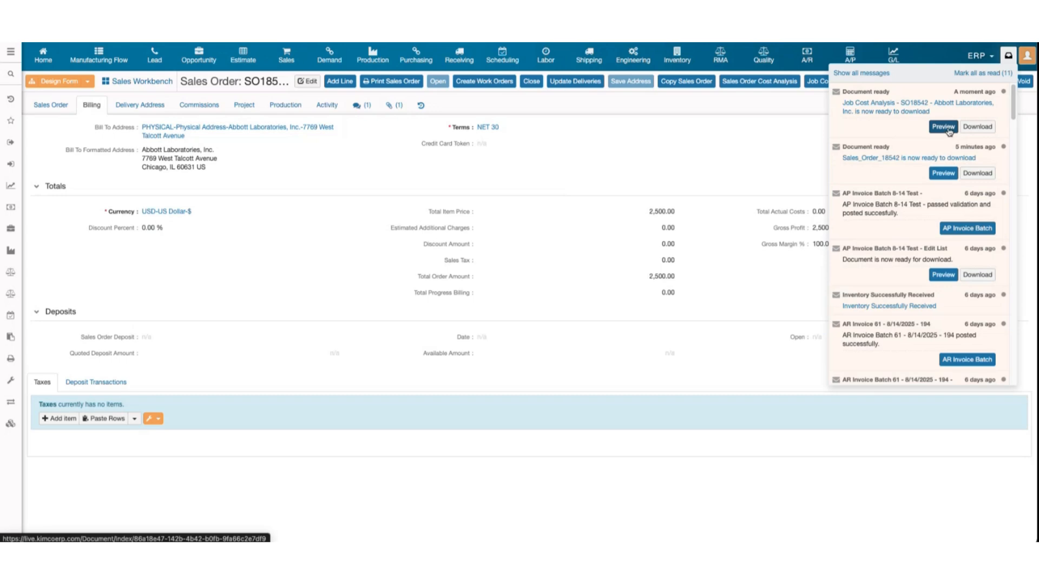
pyautogui.click(943, 127)
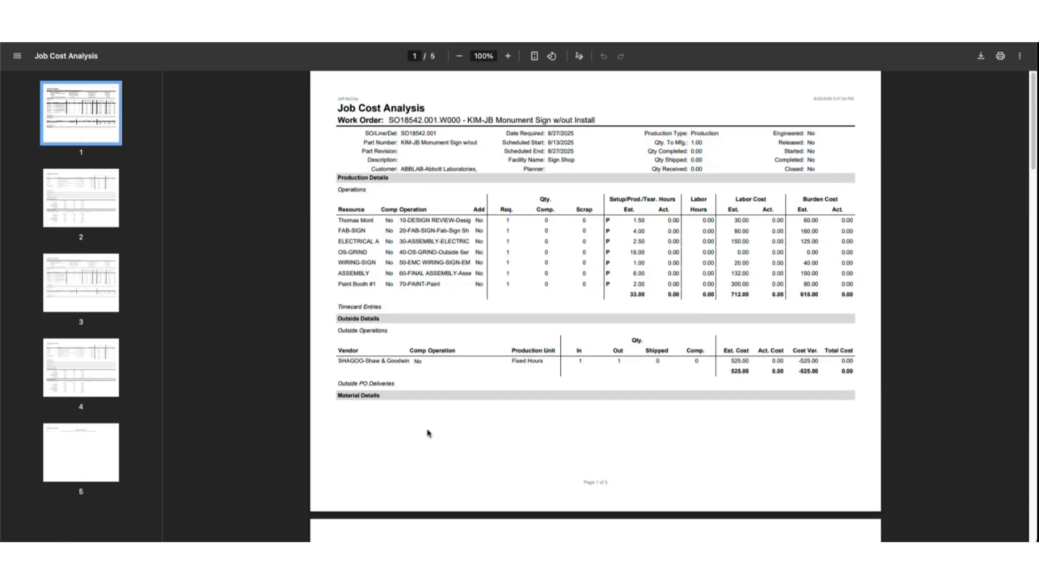
pyautogui.moveTo(395, 120); pyautogui.dragTo(438, 122)
pyautogui.click(475, 142)
pyautogui.scroll(-3, 474, 142)
pyautogui.scroll(-18, 474, 142)
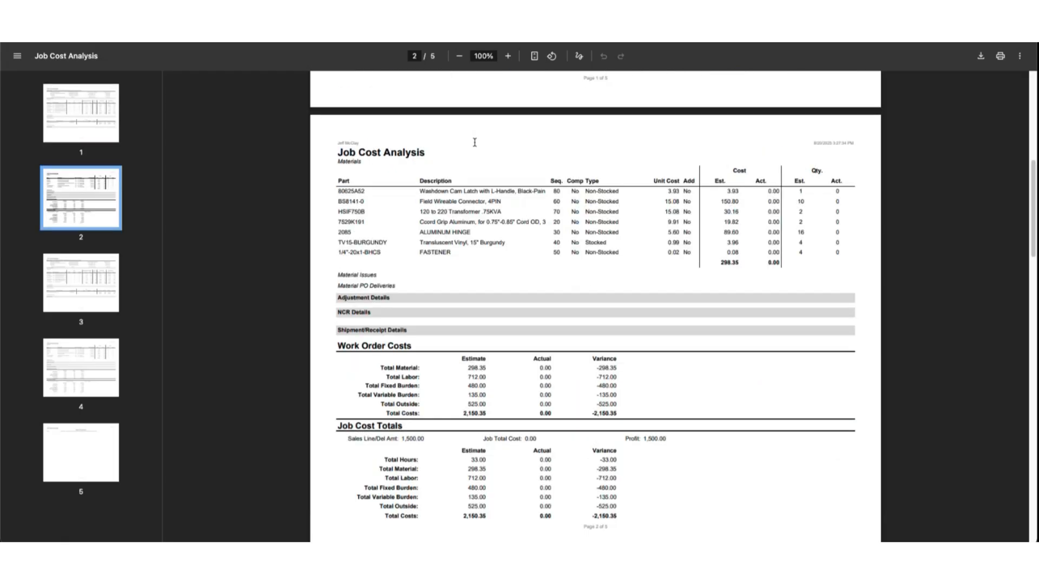
pyautogui.moveTo(410, 242); pyautogui.dragTo(442, 240)
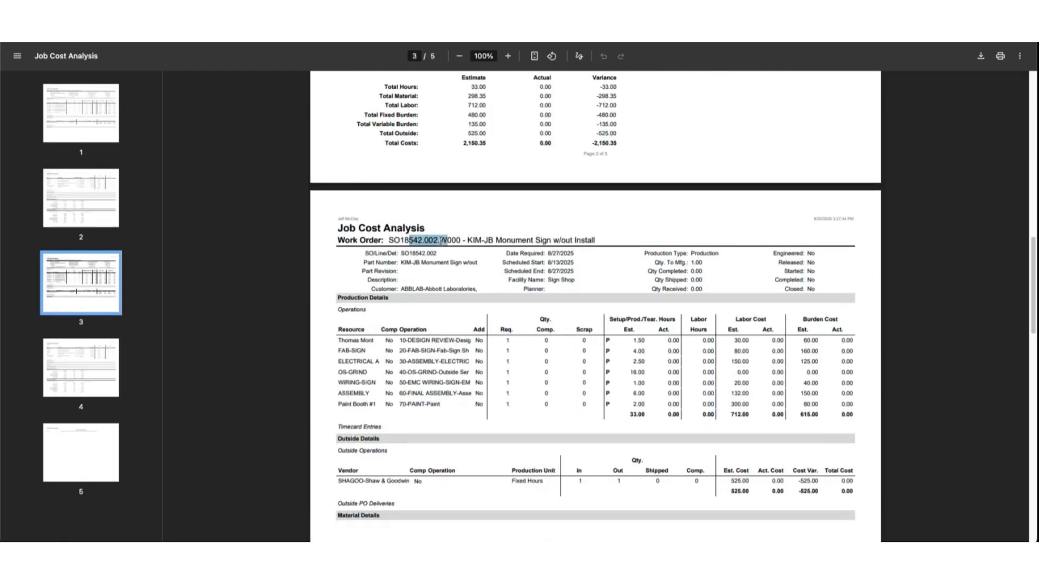
pyautogui.click(432, 242)
pyautogui.scroll(-2, 431, 243)
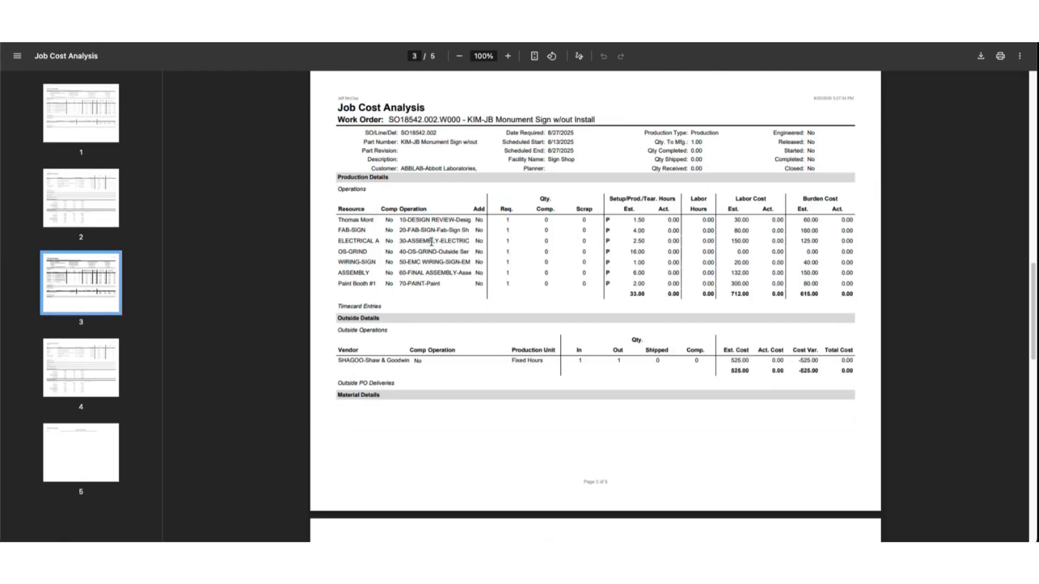
# Return to the first page of the cost analysis, and examine the first work order's operations and their estimated and actual hours.
pyautogui.press('Home')
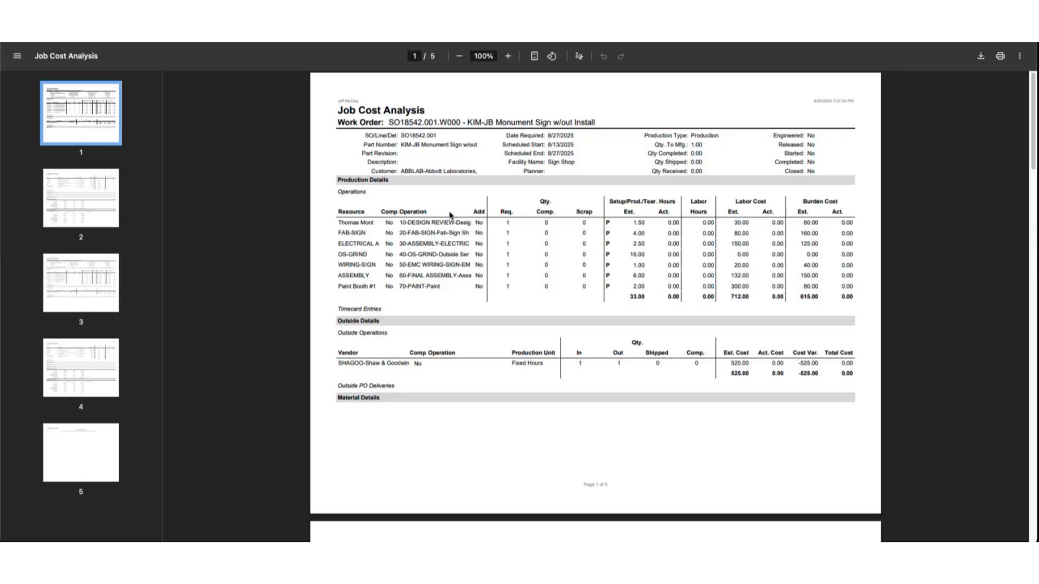
pyautogui.moveTo(337, 222); pyautogui.dragTo(480, 268)
pyautogui.moveTo(621, 203); pyautogui.dragTo(656, 216)
pyautogui.click(655, 216)
# Examine the first work order's materials in the cost analysis, including their estimated and actual costs.
pyautogui.scroll(-3, 528, 316)
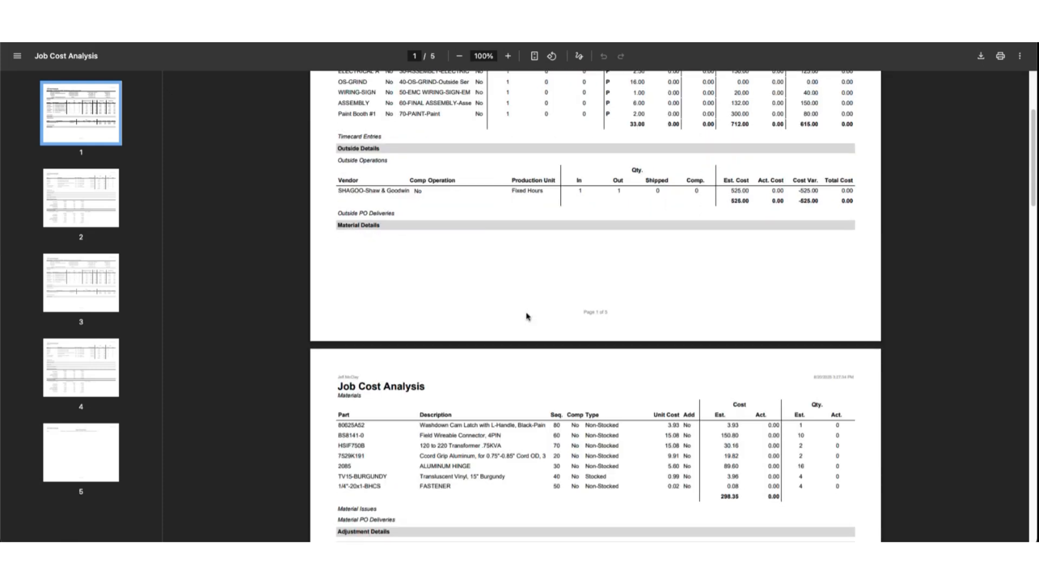
pyautogui.scroll(-1, 541, 325)
pyautogui.scroll(-1, 751, 427)
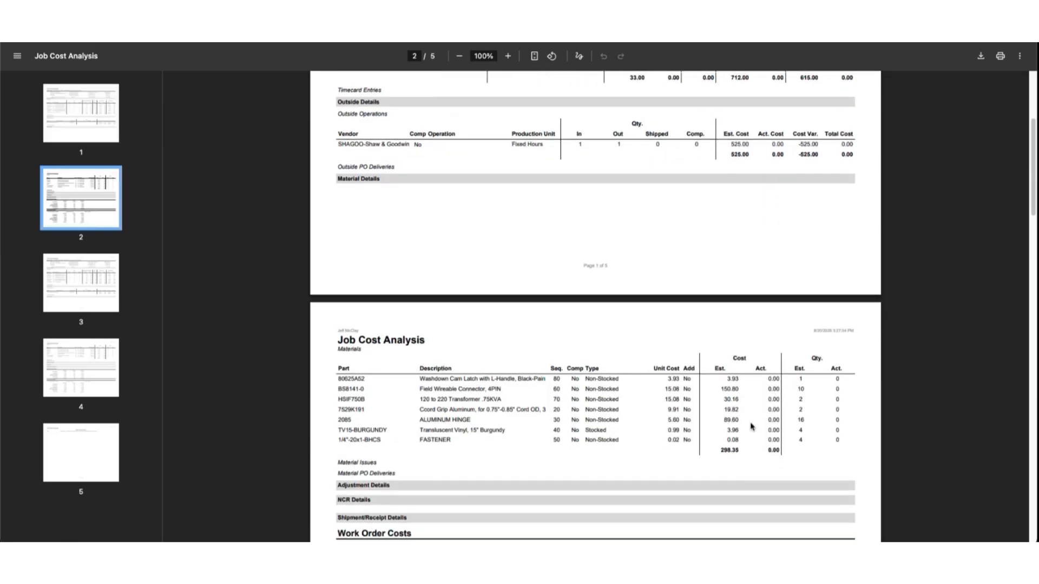
pyautogui.moveTo(336, 350); pyautogui.dragTo(612, 404)
pyautogui.click(620, 412)
# Examine the first work order's timecard entries and its outside operation's vendor in the cost analysis.
pyautogui.scroll(1, 806, 361)
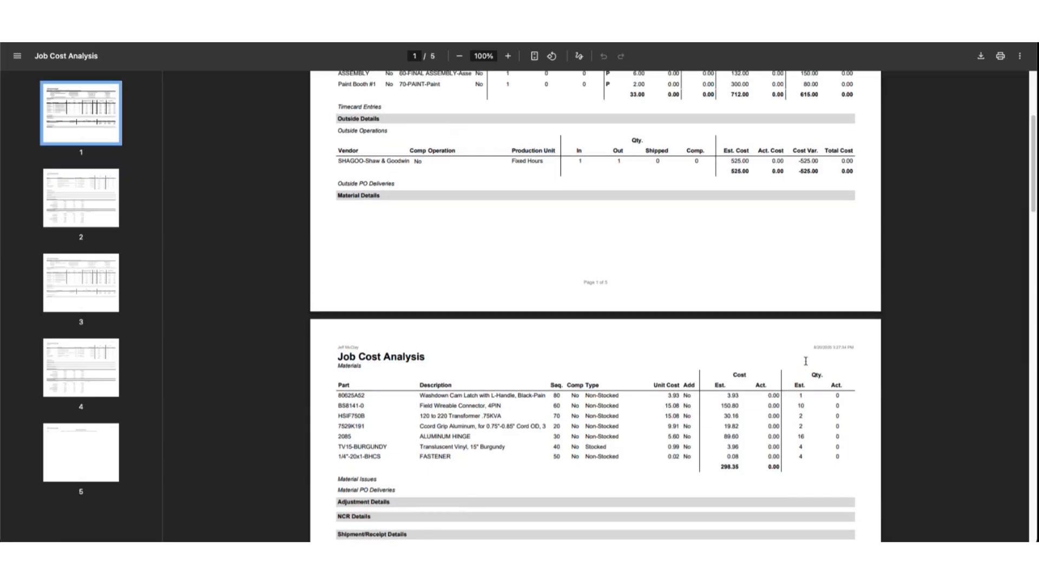
pyautogui.scroll(3, 806, 361)
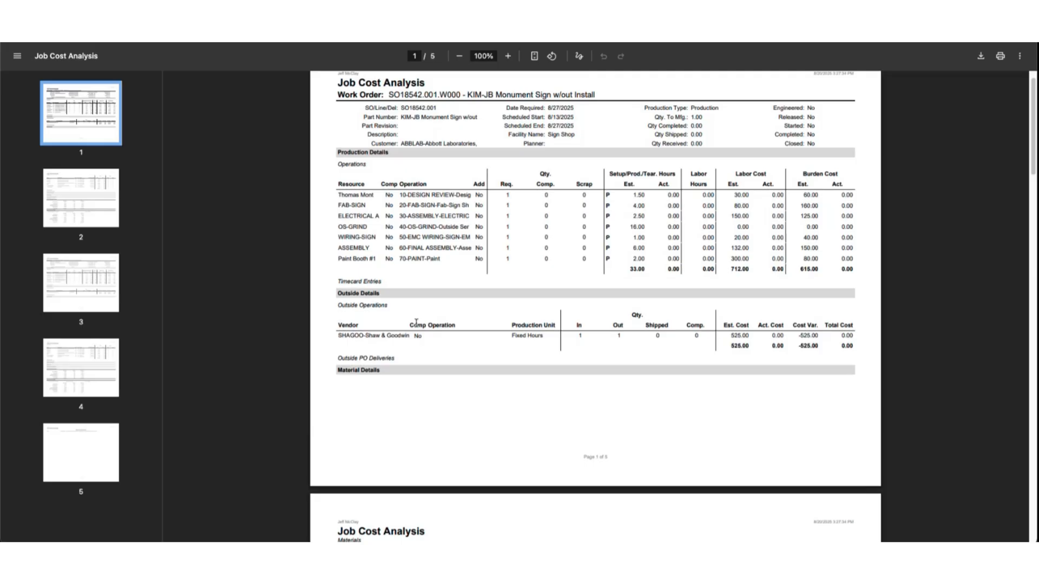
pyautogui.moveTo(338, 281); pyautogui.dragTo(396, 282)
pyautogui.click(396, 282)
pyautogui.scroll(-1, 441, 309)
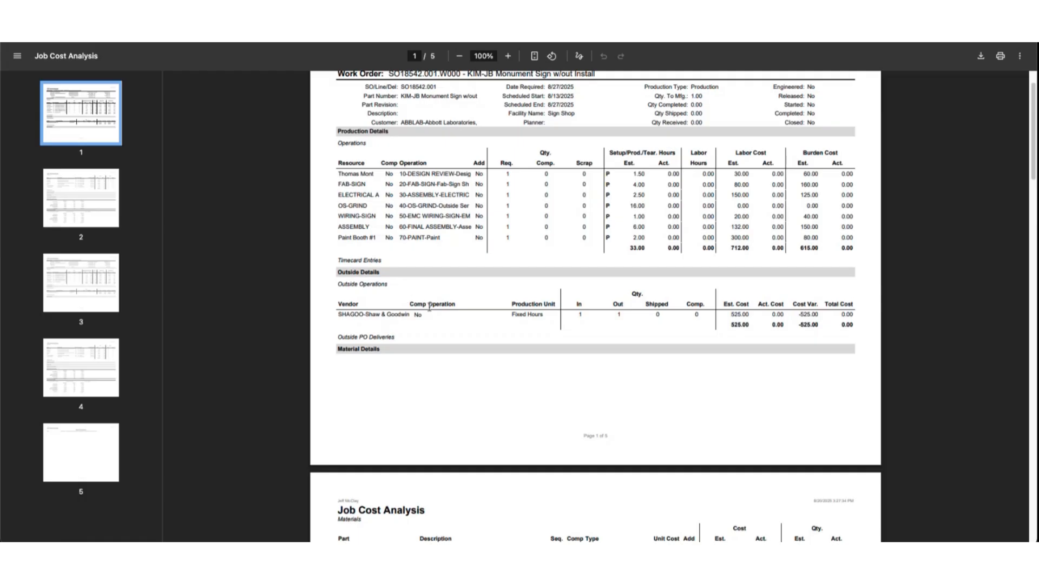
pyautogui.moveTo(334, 316); pyautogui.dragTo(419, 315)
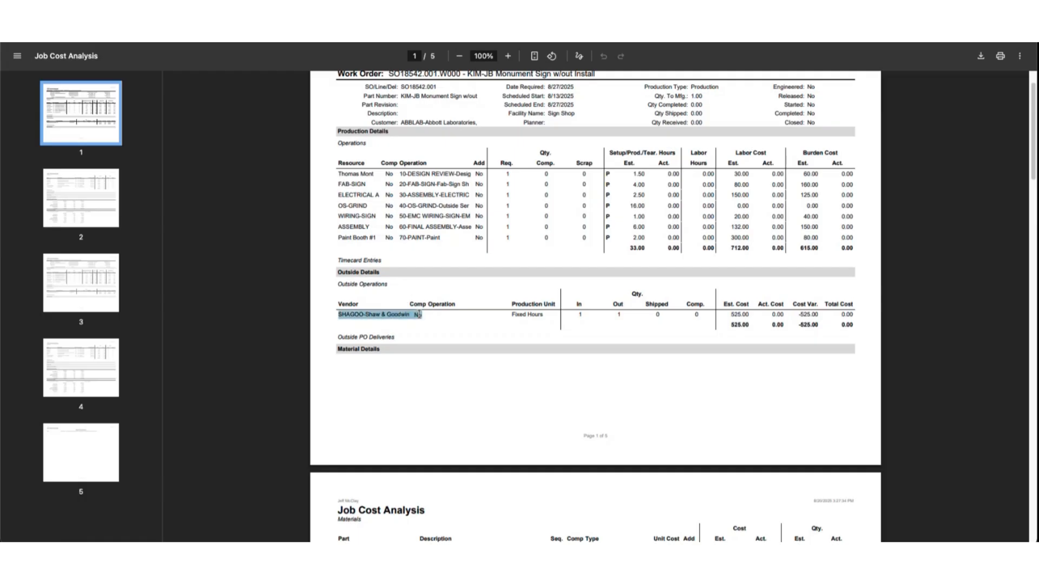
pyautogui.click(469, 323)
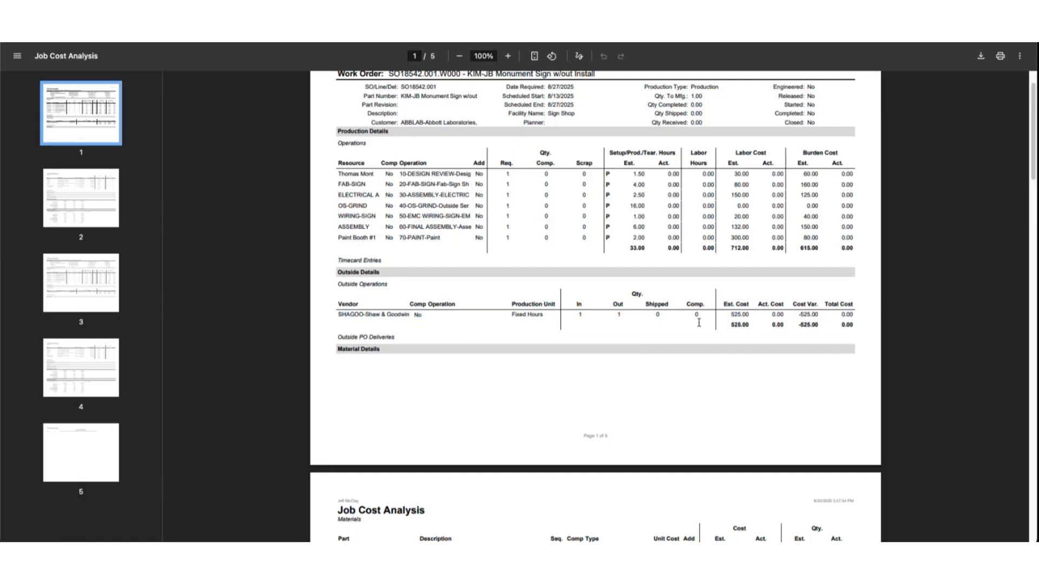
# Examine the first work order's outside operation costs, materials, work order costs and job cost totals in the cost analysis.
pyautogui.moveTo(729, 314); pyautogui.dragTo(752, 315)
pyautogui.moveTo(758, 305); pyautogui.dragTo(782, 317)
pyautogui.scroll(-4, 423, 339)
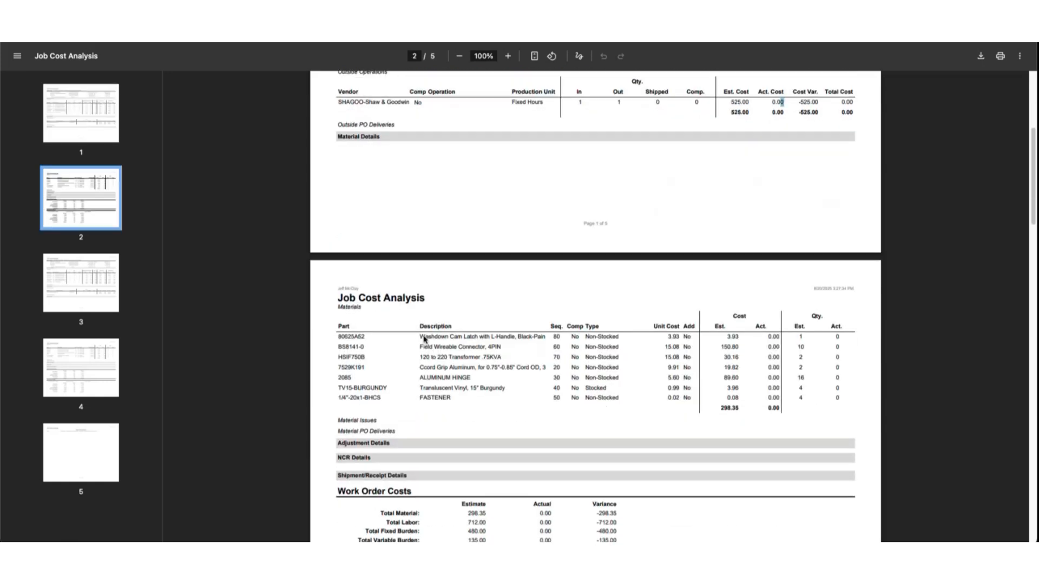
pyautogui.scroll(-3, 423, 339)
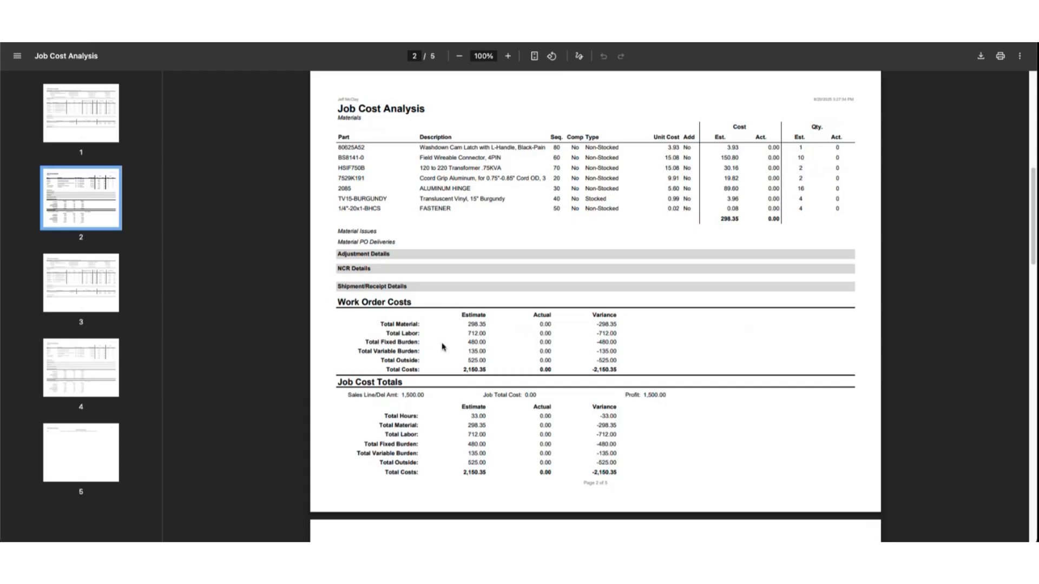
pyautogui.scroll(-1, 443, 341)
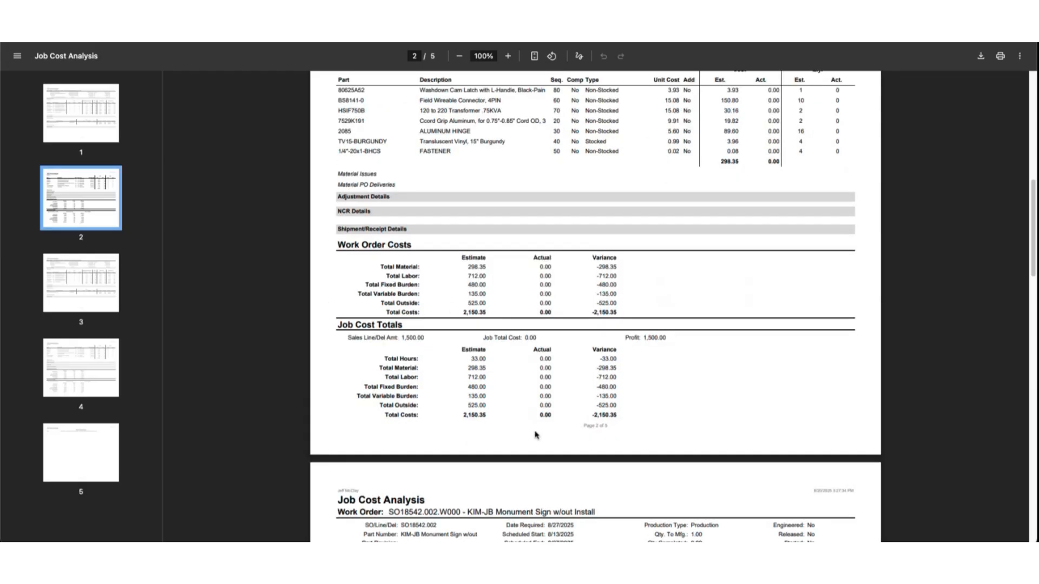
# Review the second work order's operations, outside operation, materials and cost totals in the cost analysis.
pyautogui.scroll(-3, 535, 434)
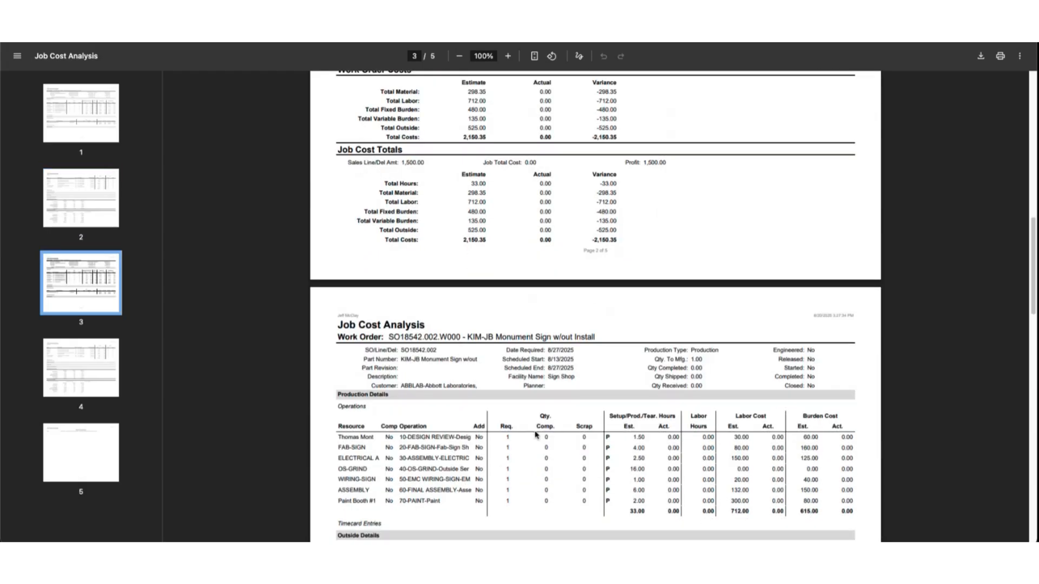
pyautogui.scroll(-1, 535, 434)
pyautogui.moveTo(387, 327); pyautogui.dragTo(460, 328)
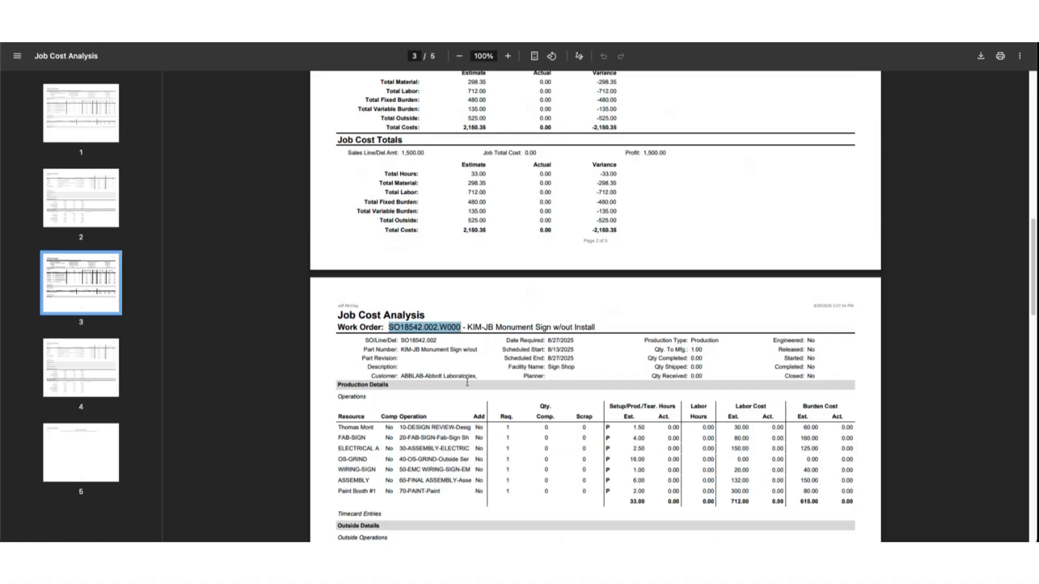
pyautogui.scroll(-2, 467, 382)
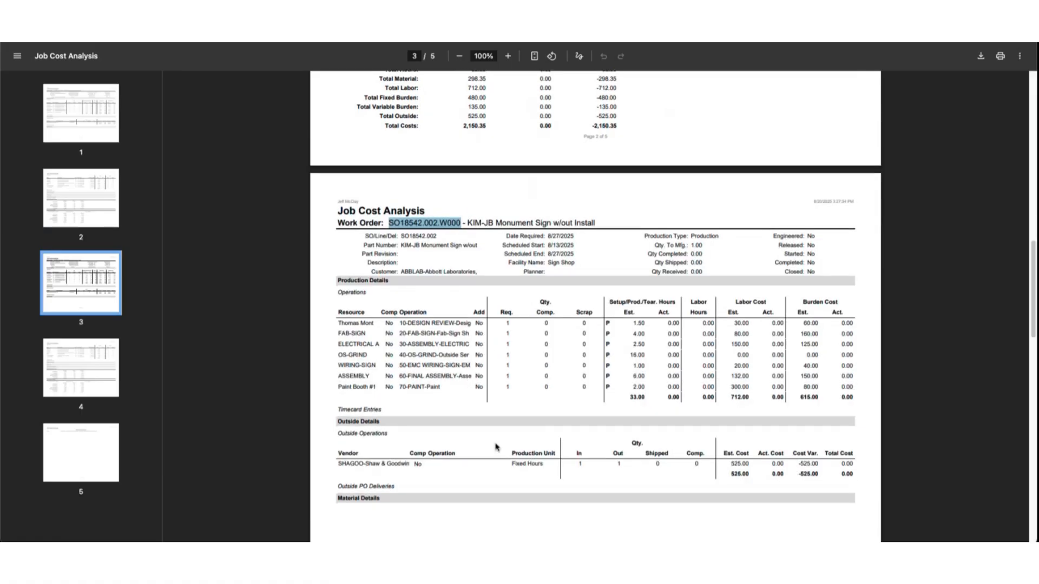
pyautogui.scroll(-7, 494, 451)
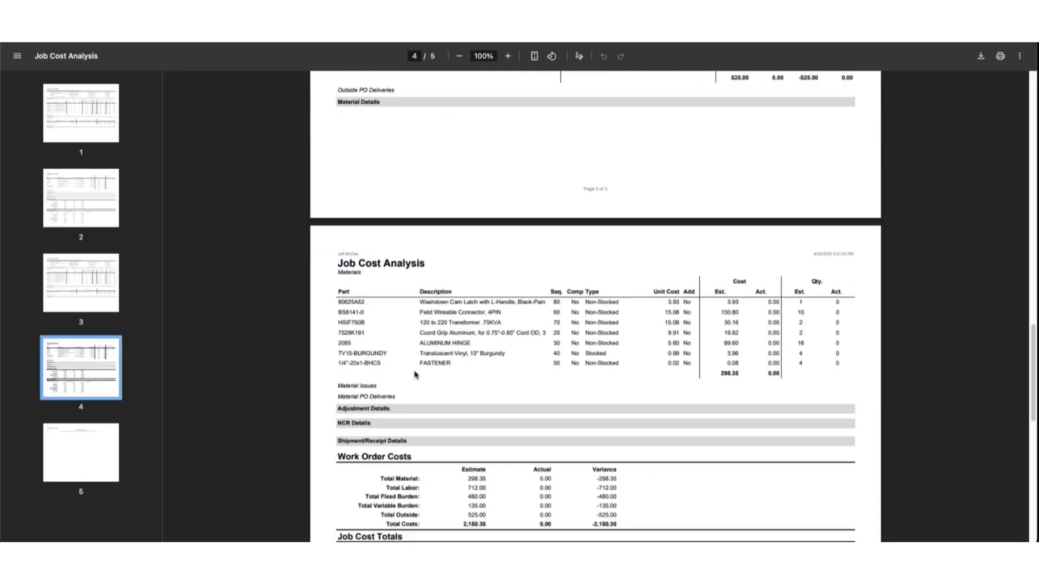
pyautogui.scroll(-2, 386, 331)
pyautogui.scroll(-2, 386, 332)
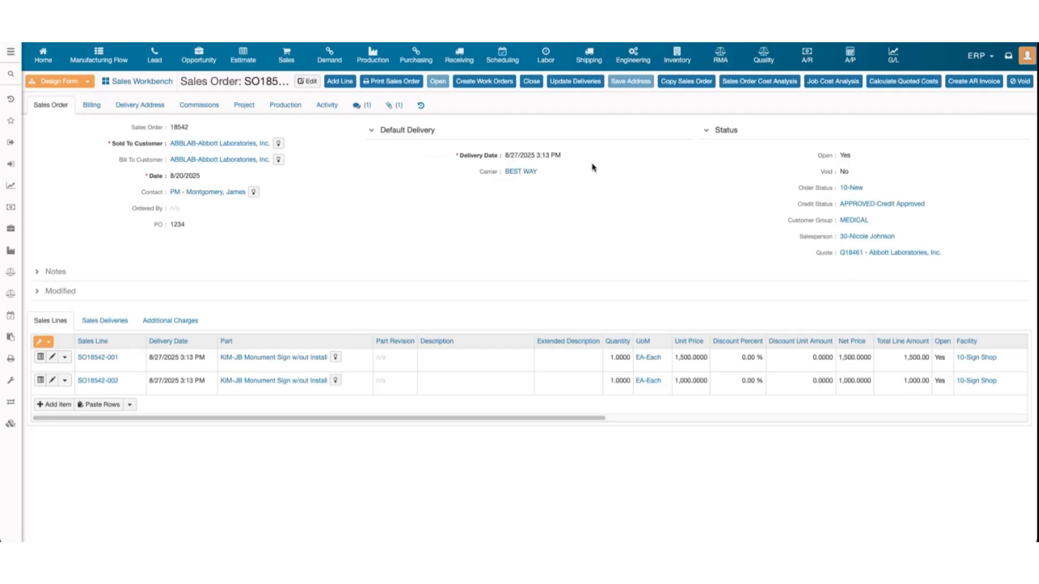
# In the sales order, add a FREIGHT IN additional charge priced at 450, and delete that charge line.
pyautogui.click(154, 321)
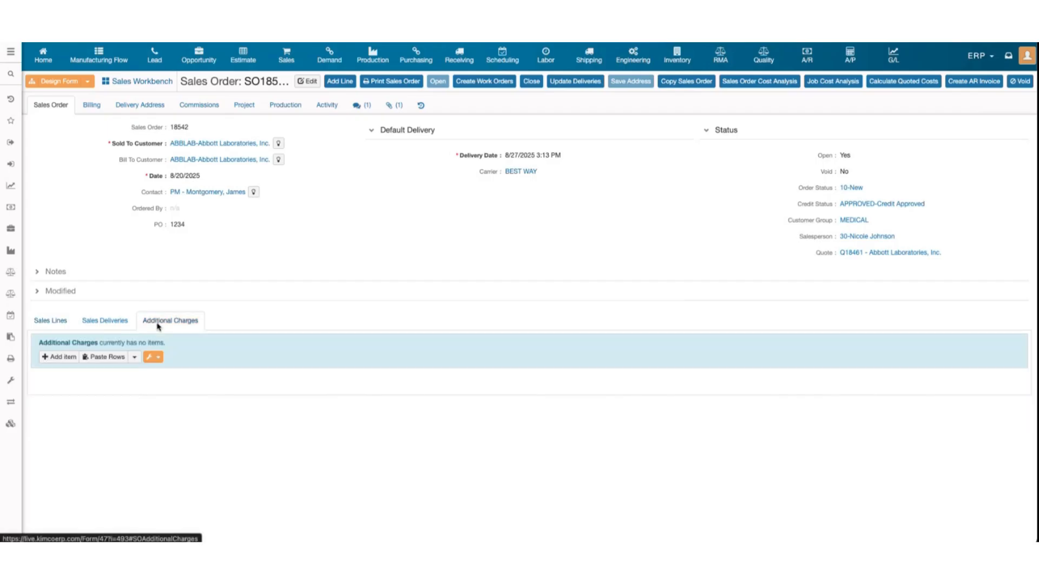
pyautogui.click(60, 357)
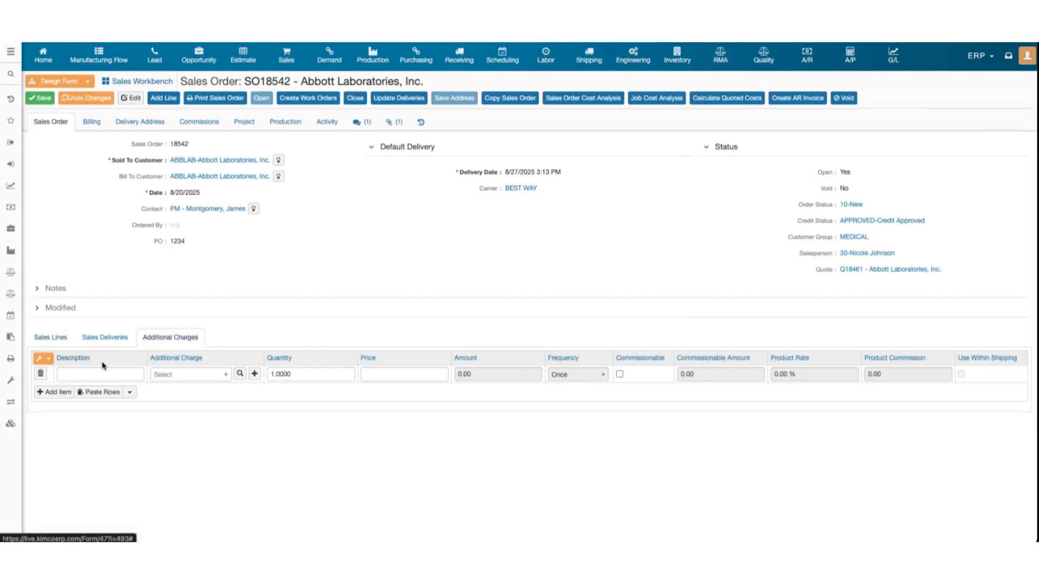
pyautogui.click(188, 373)
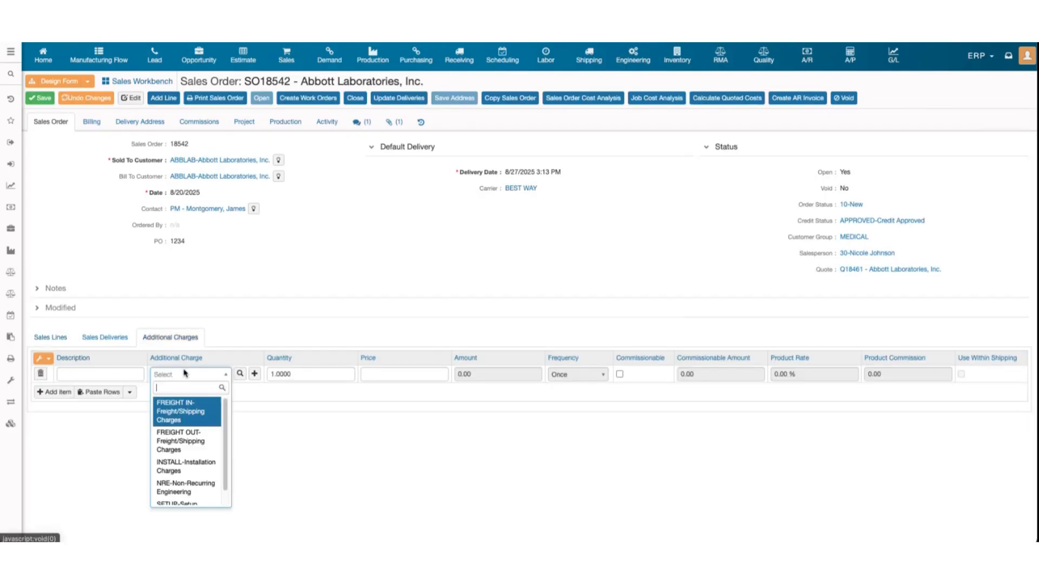
pyautogui.click(196, 416)
pyautogui.click(384, 374)
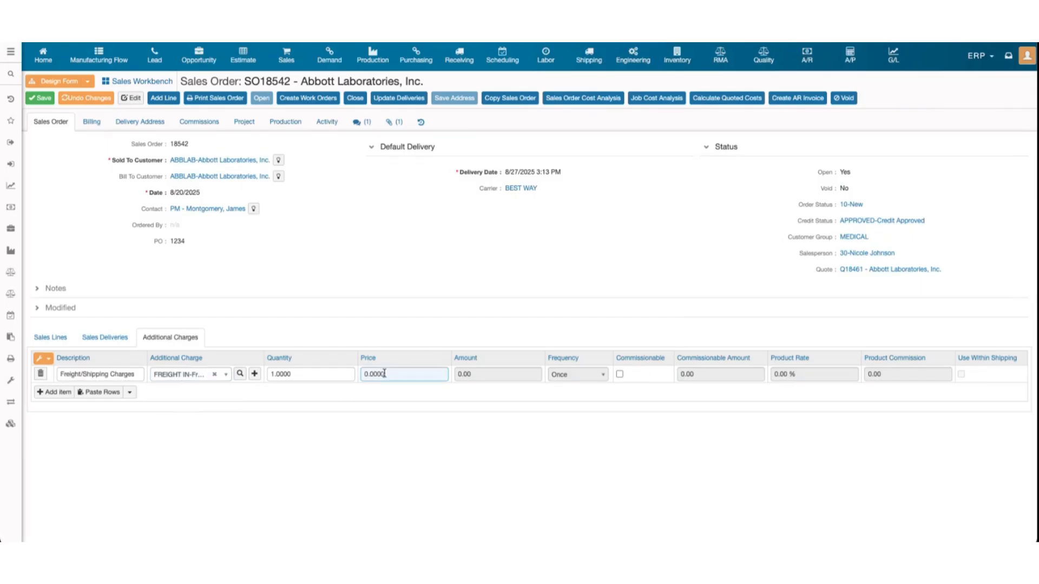
pyautogui.doubleClick(384, 373)
pyautogui.write('450')
pyautogui.click(475, 304)
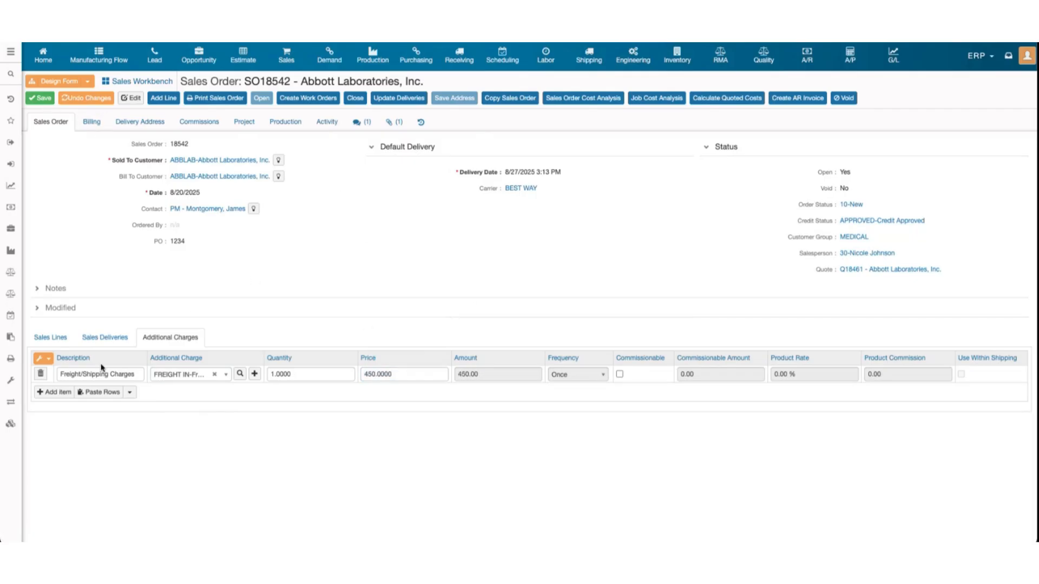
pyautogui.click(42, 374)
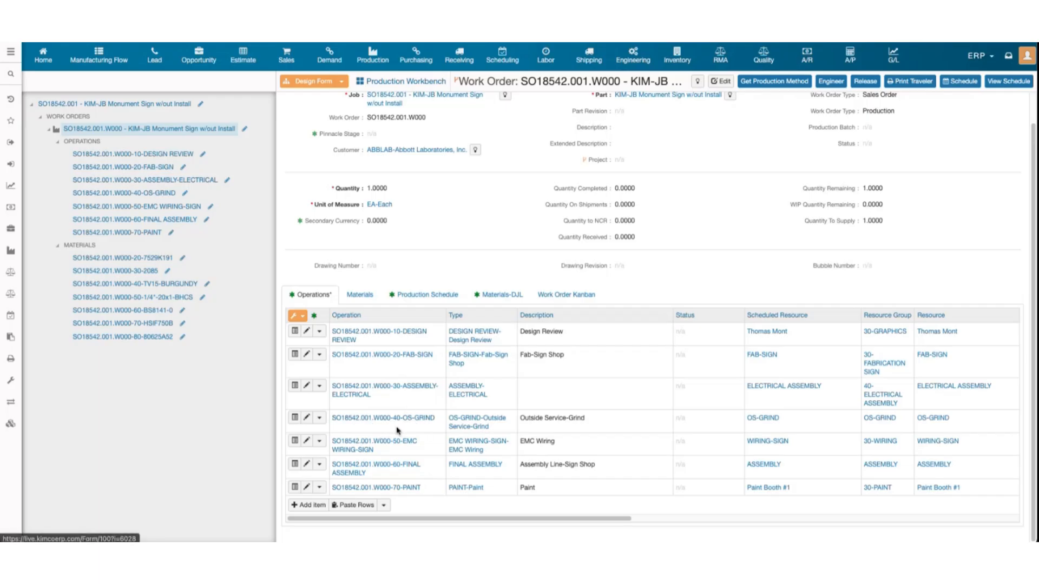
# Examine the resources, production units and rates of the first work order's operations.
pyautogui.hscroll(5, 580, 442)
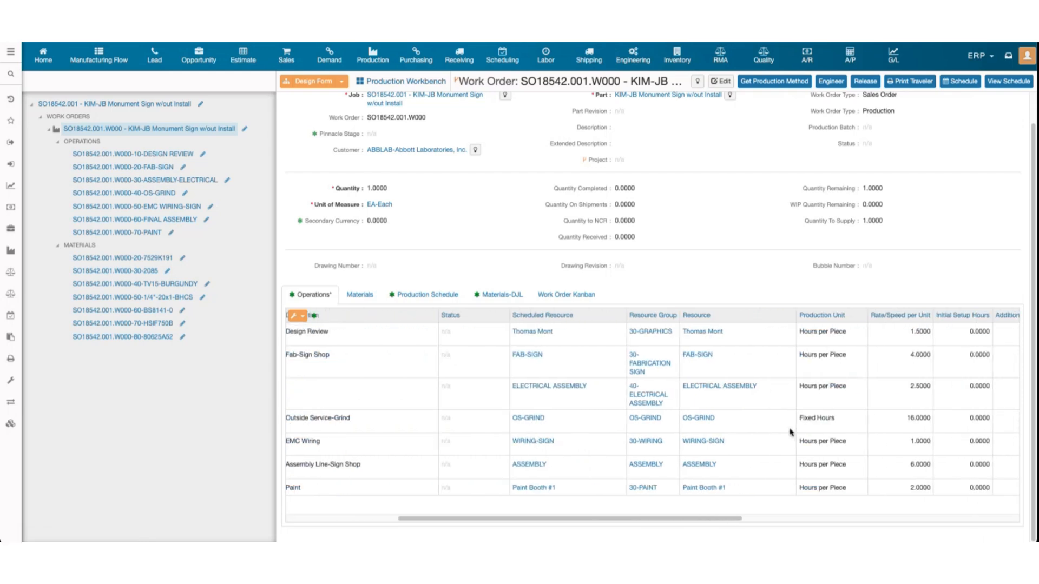
pyautogui.hscroll(2, 833, 443)
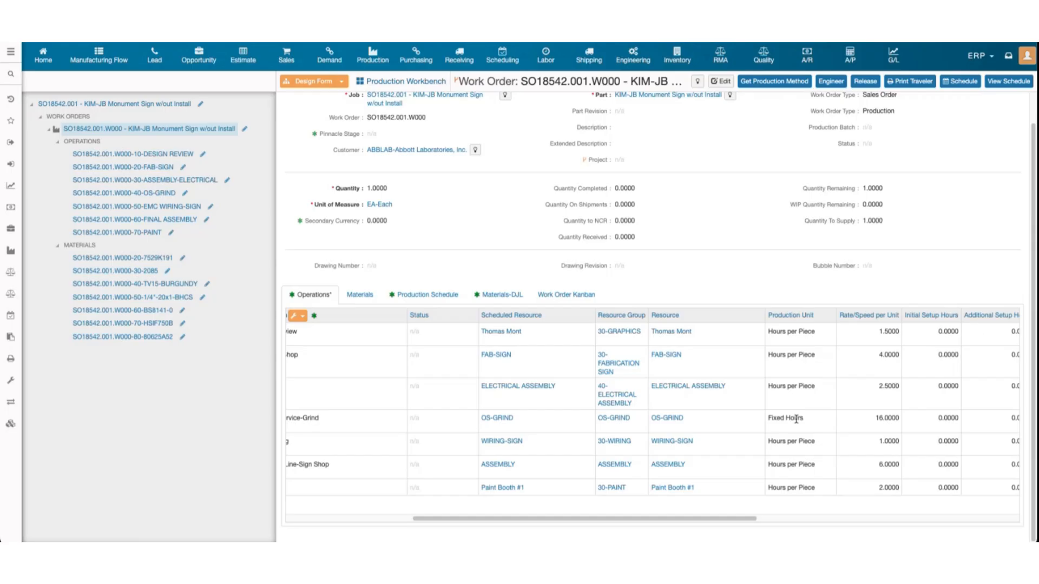
pyautogui.hscroll(-7, 796, 419)
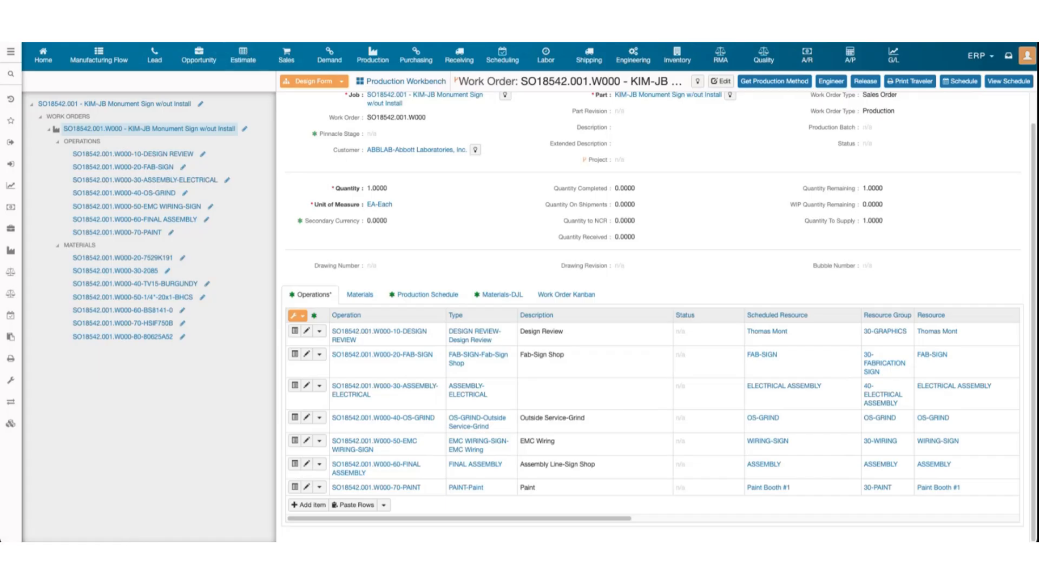
# Switch to the Purchasing Workbench and start generating supply requests with a cutoff date of 10/31/2025.
pyautogui.hotkey('ctrl', 'shift', 'Tab')
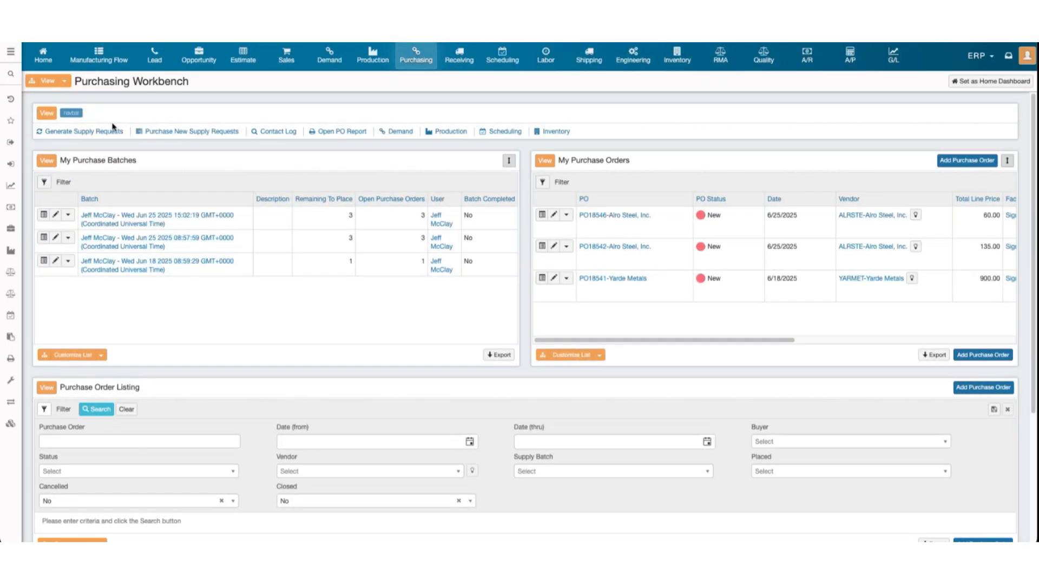
pyautogui.click(83, 135)
pyautogui.click(412, 202)
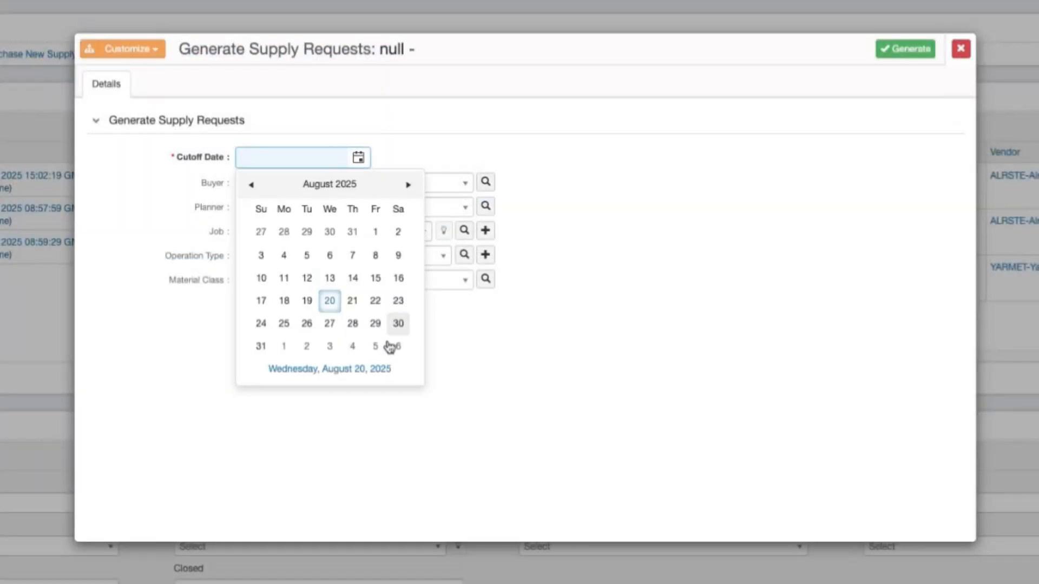
pyautogui.click(408, 188)
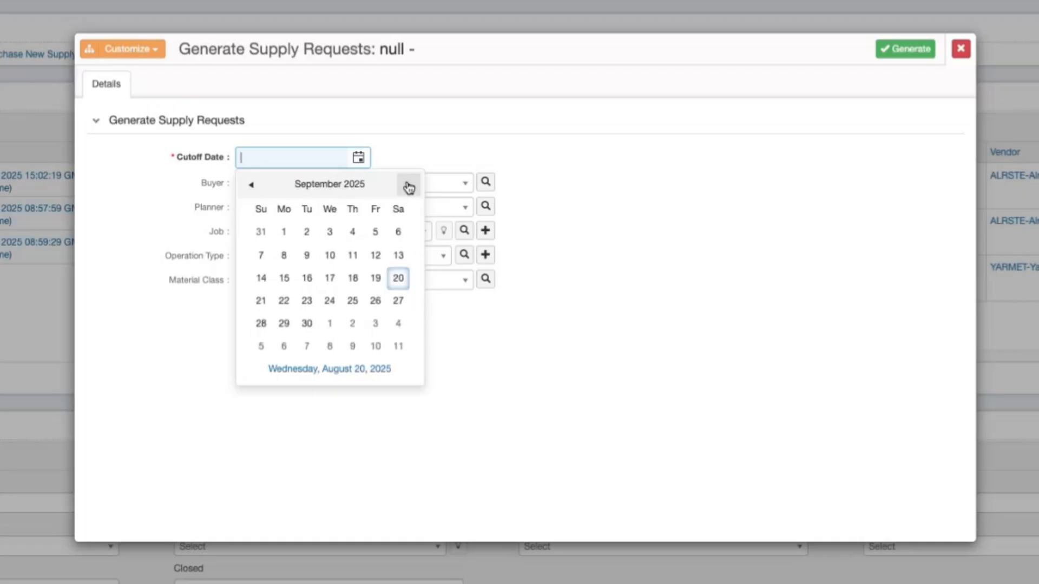
pyautogui.click(409, 186)
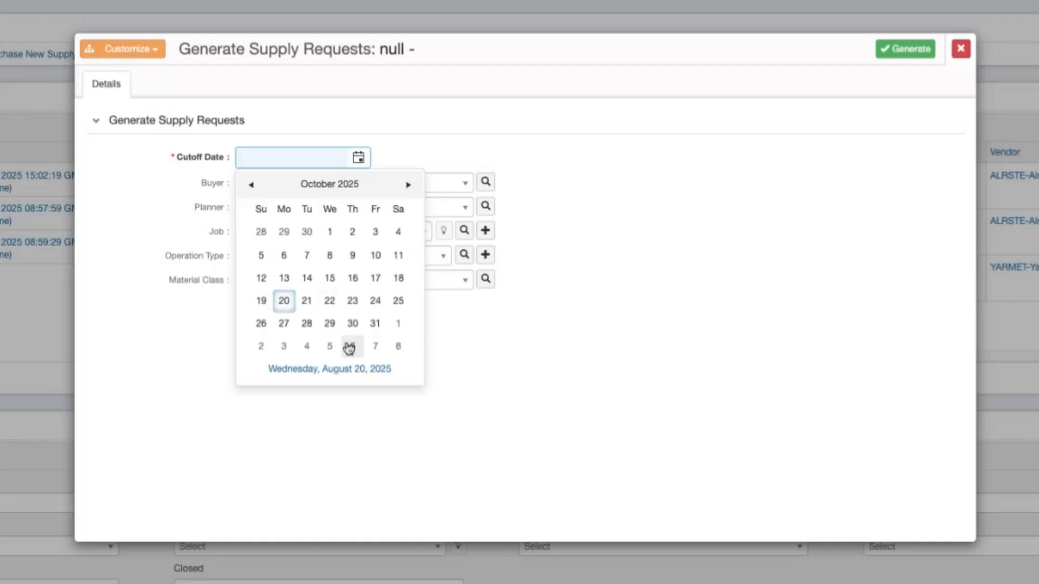
pyautogui.click(375, 325)
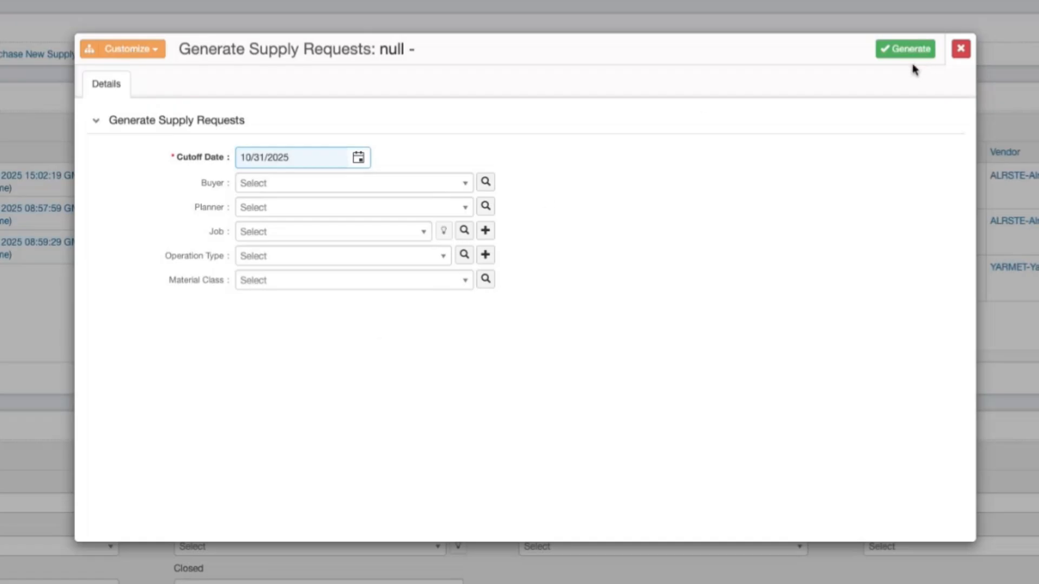
# Check the planner, operation type and material class filters, leave them empty and generate the supply requests.
pyautogui.click(279, 210)
pyautogui.click(153, 211)
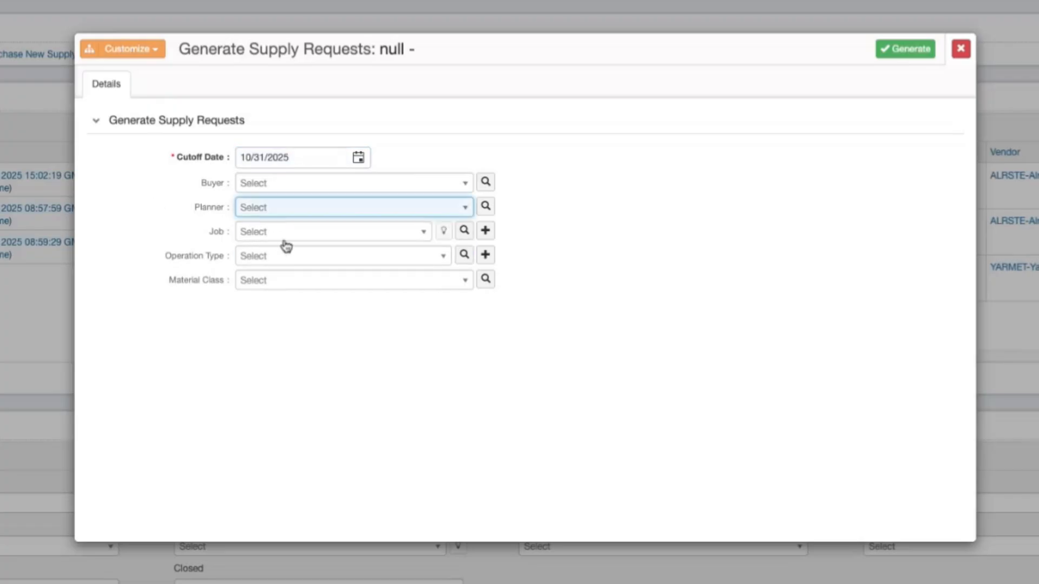
pyautogui.click(250, 263)
pyautogui.click(184, 244)
pyautogui.click(257, 285)
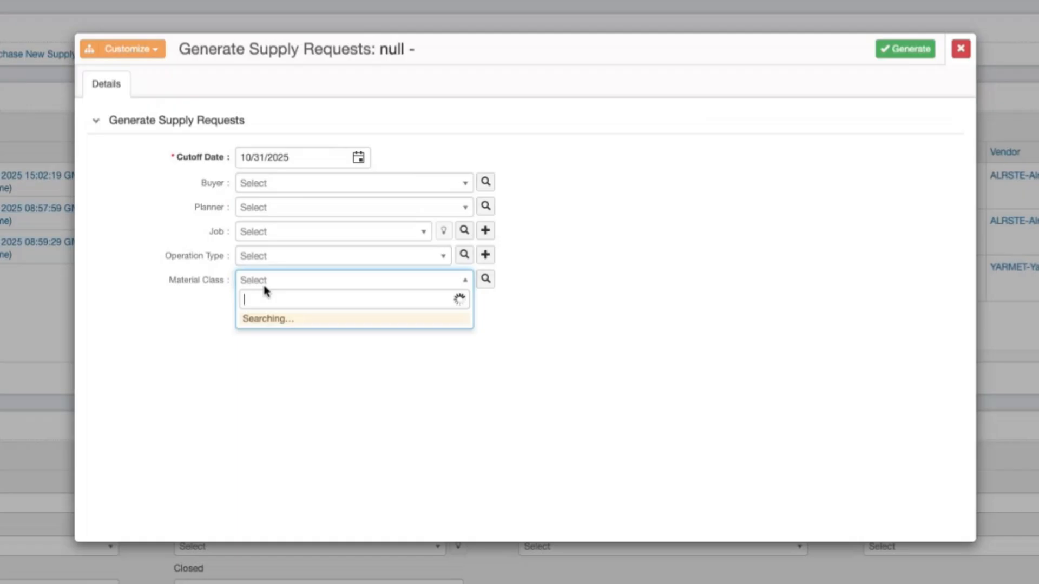
pyautogui.click(752, 229)
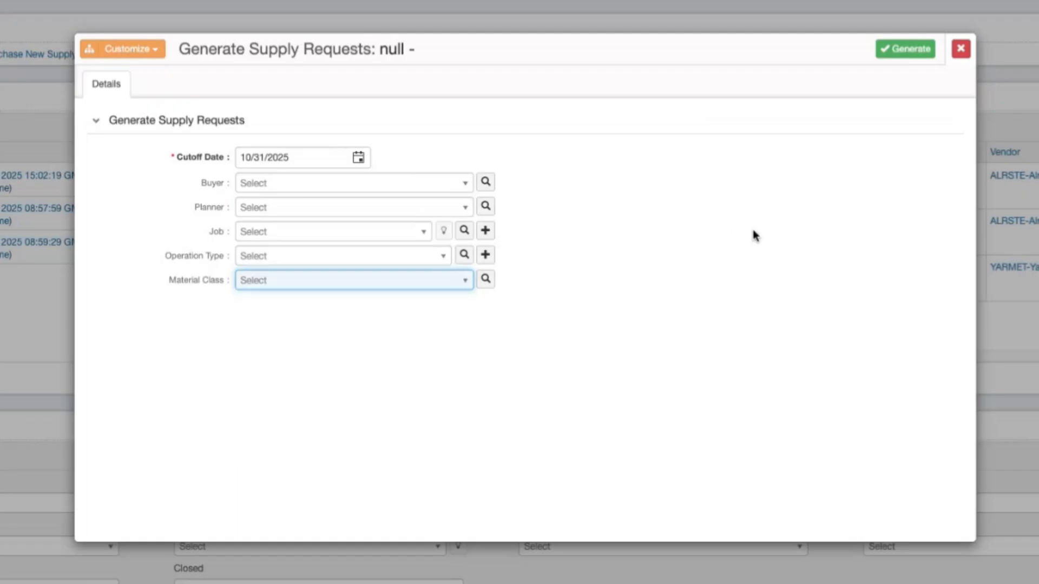
pyautogui.click(902, 50)
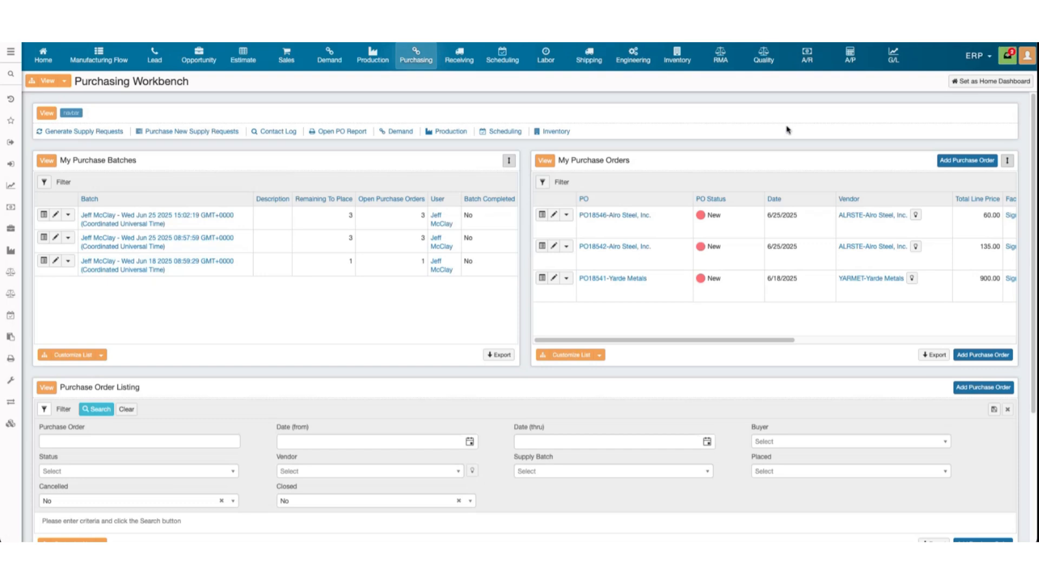
# Review the supply request notifications and mark all notifications as read.
pyautogui.click(1007, 60)
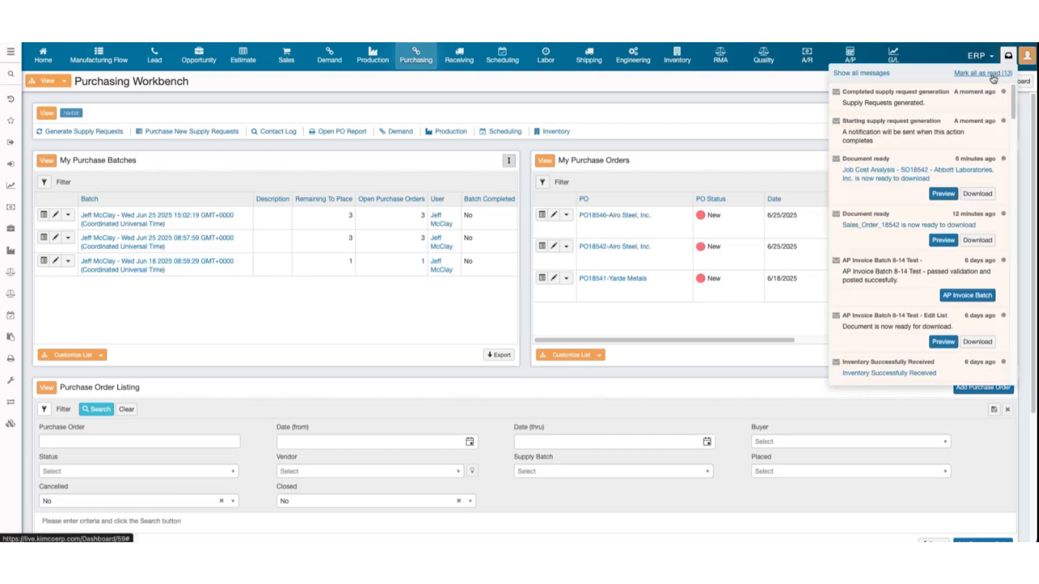
pyautogui.click(982, 73)
pyautogui.click(639, 110)
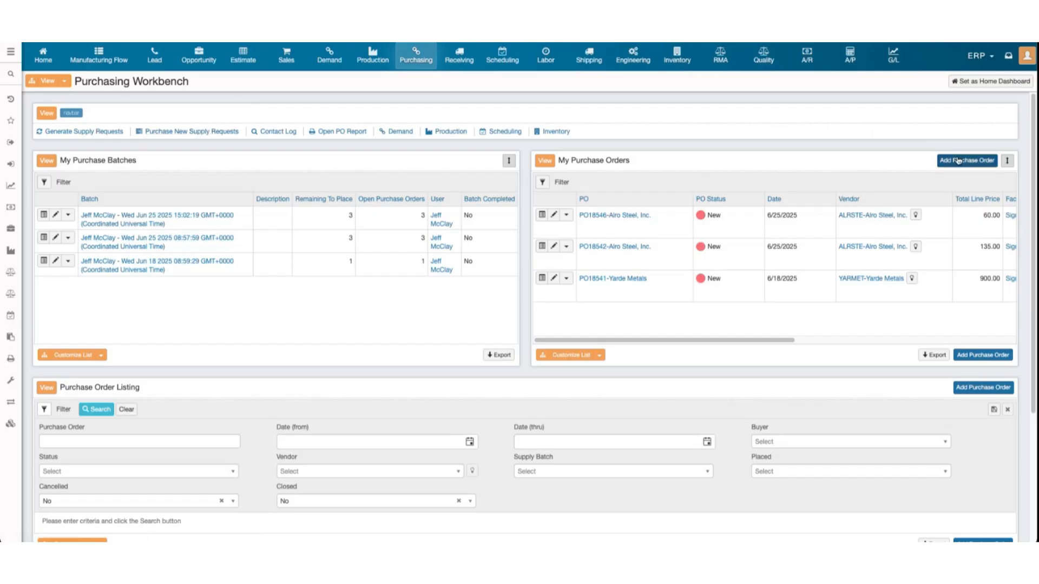
# In Purchase New Supply Requests, search for Outside Operations requests and narrow them to the sales order's first work order.
pyautogui.click(192, 131)
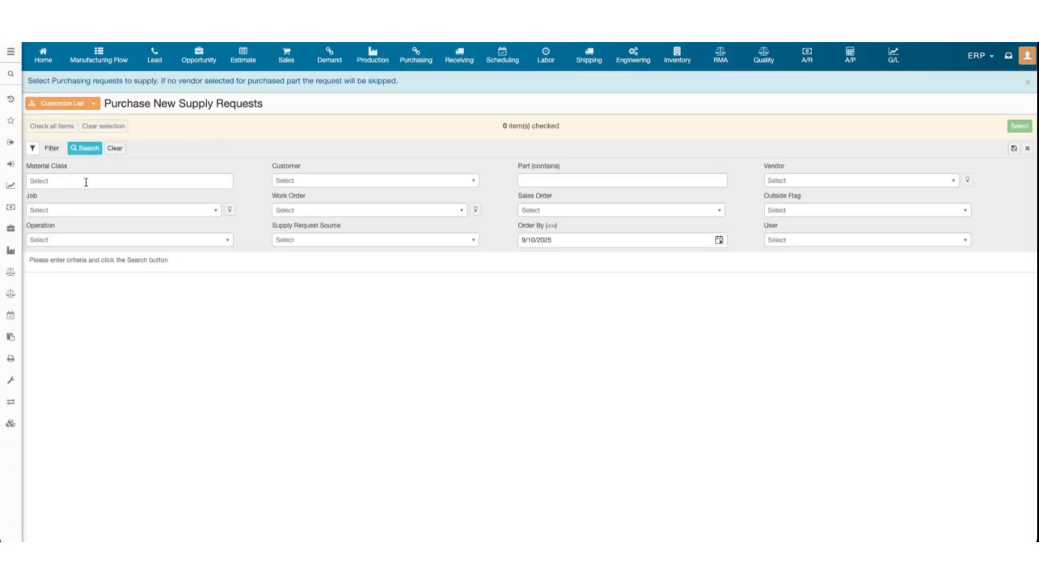
pyautogui.click(84, 152)
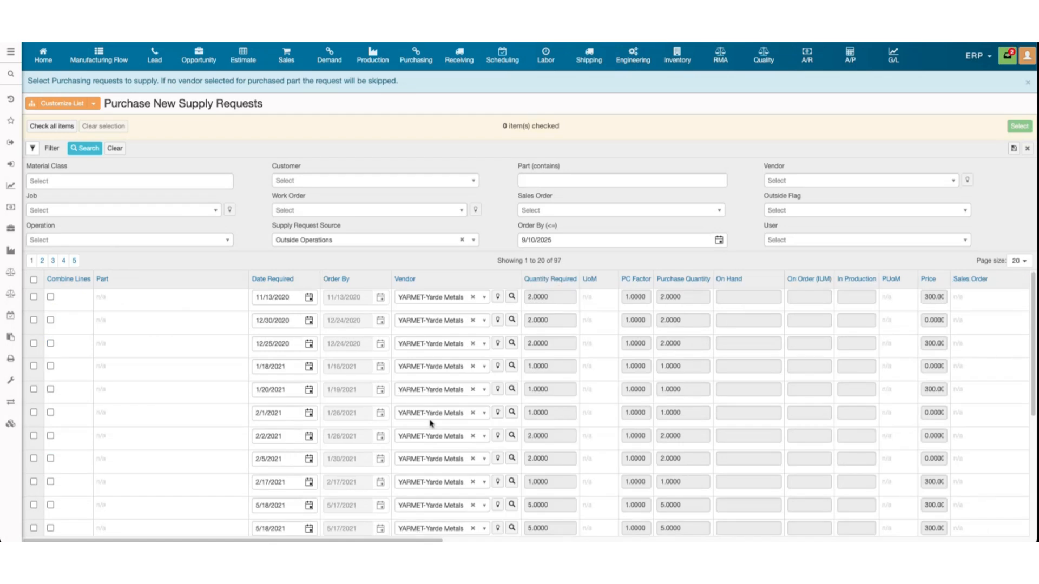
pyautogui.click(342, 214)
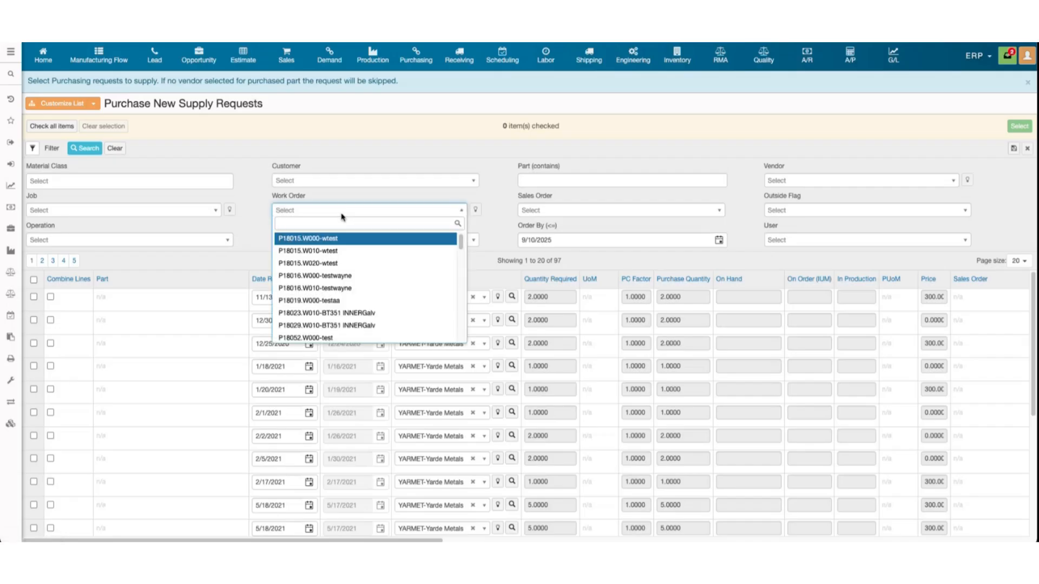
pyautogui.write('18542')
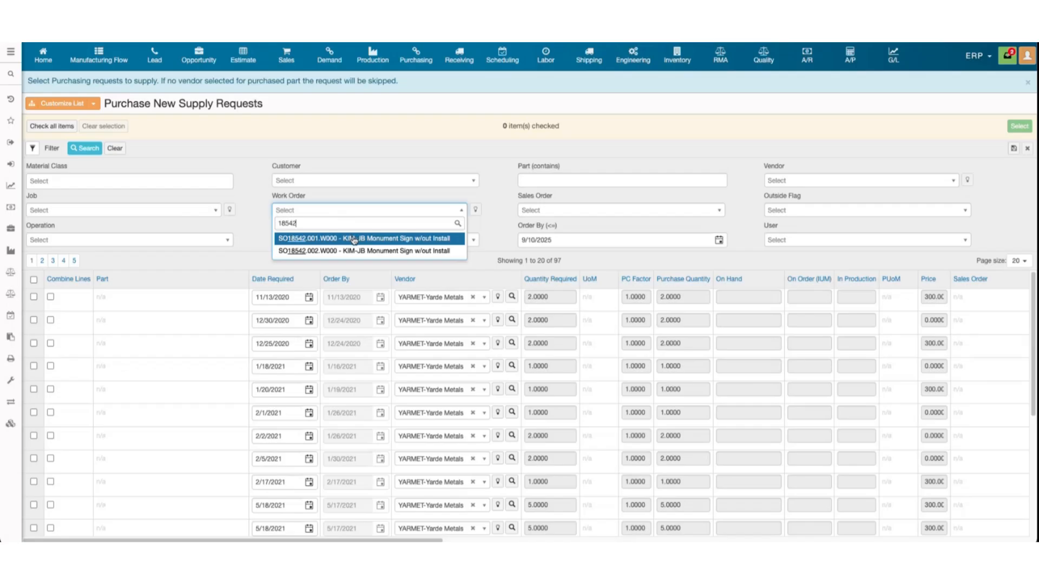
pyautogui.click(351, 238)
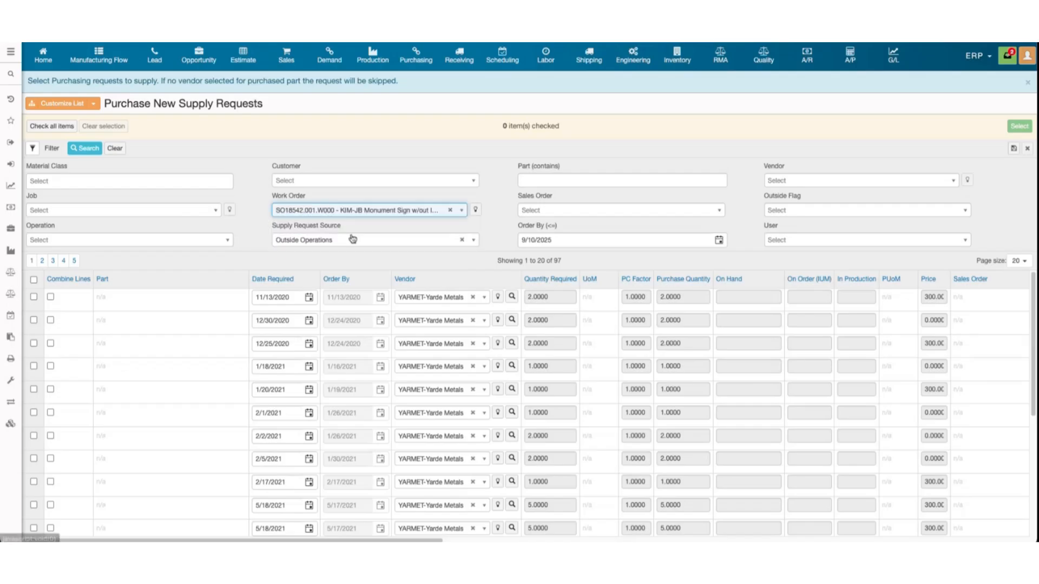
pyautogui.click(78, 150)
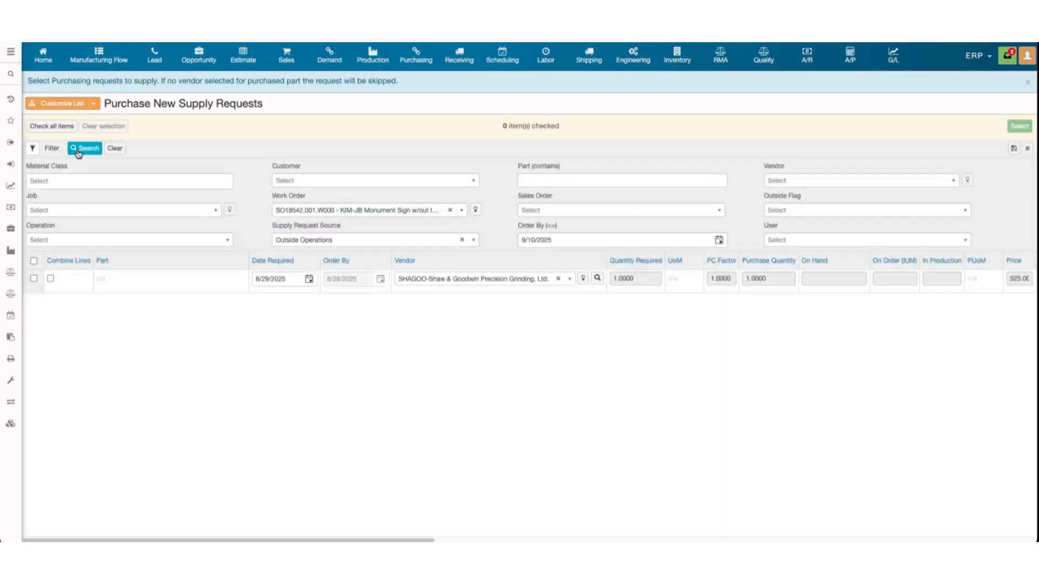
pyautogui.hscroll(1, 258, 337)
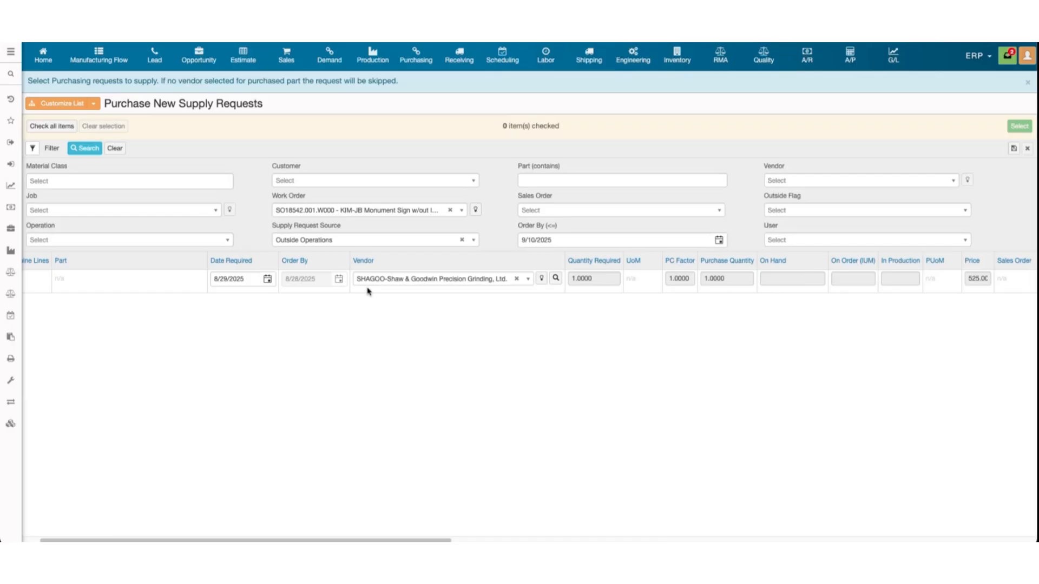
# Examine the columns of the outside operation's supply request, from vendor, quantity and price through job, operation and replenishment type.
pyautogui.hscroll(3, 367, 291)
pyautogui.hscroll(4, 367, 291)
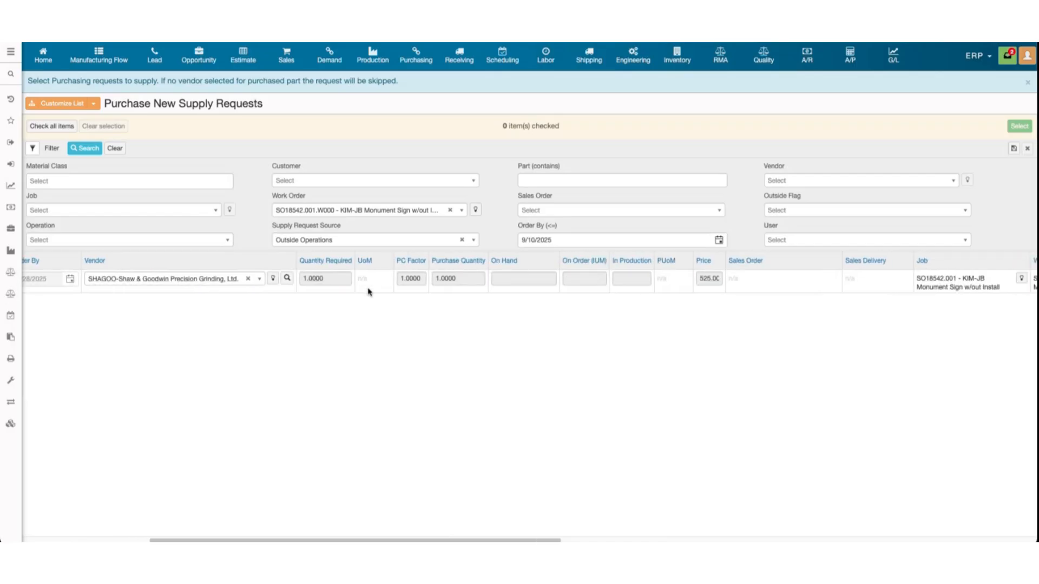
pyautogui.hscroll(3, 368, 292)
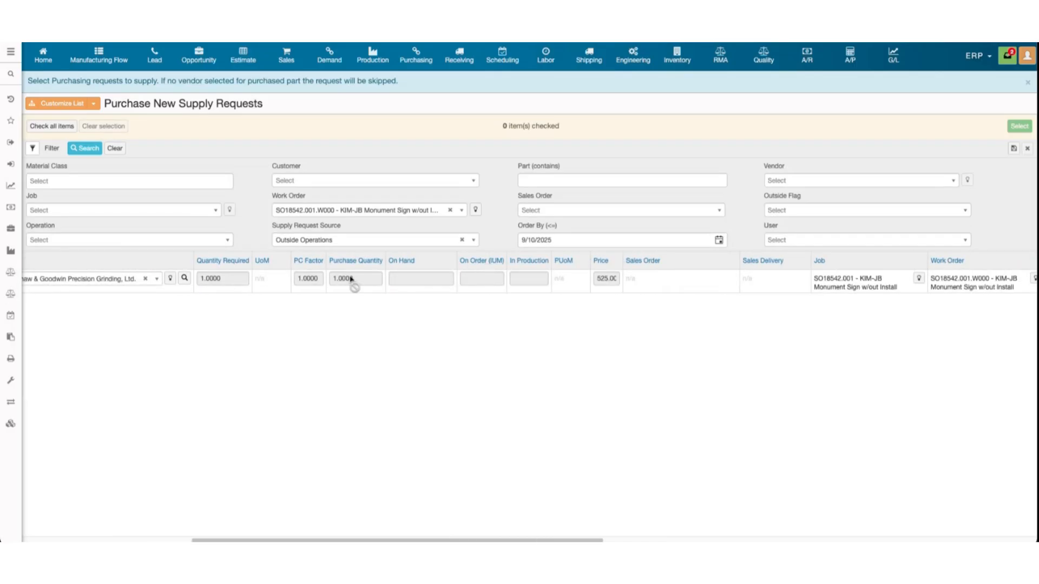
pyautogui.hscroll(-1, 349, 282)
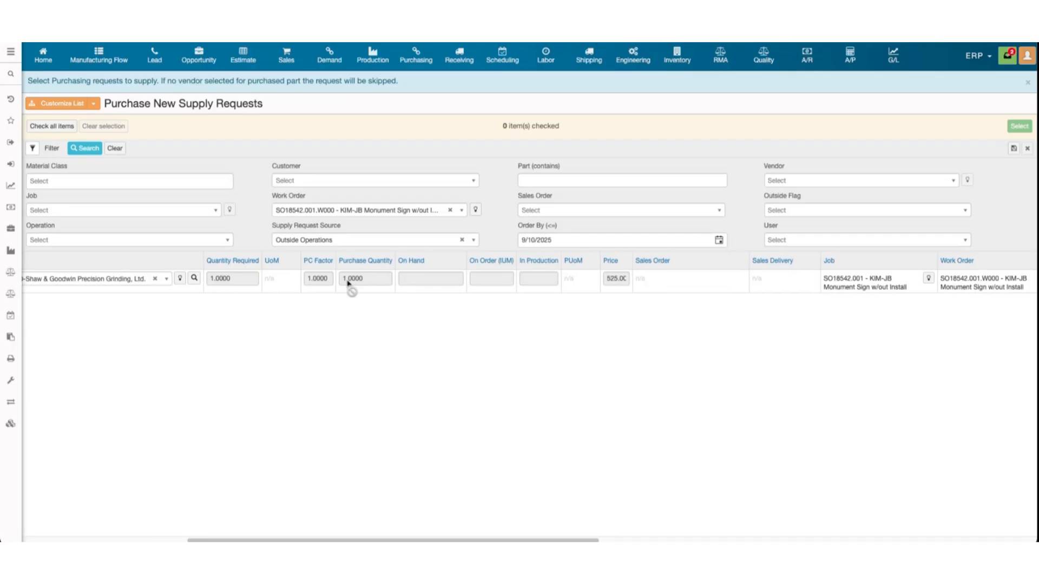
pyautogui.hscroll(10, 349, 268)
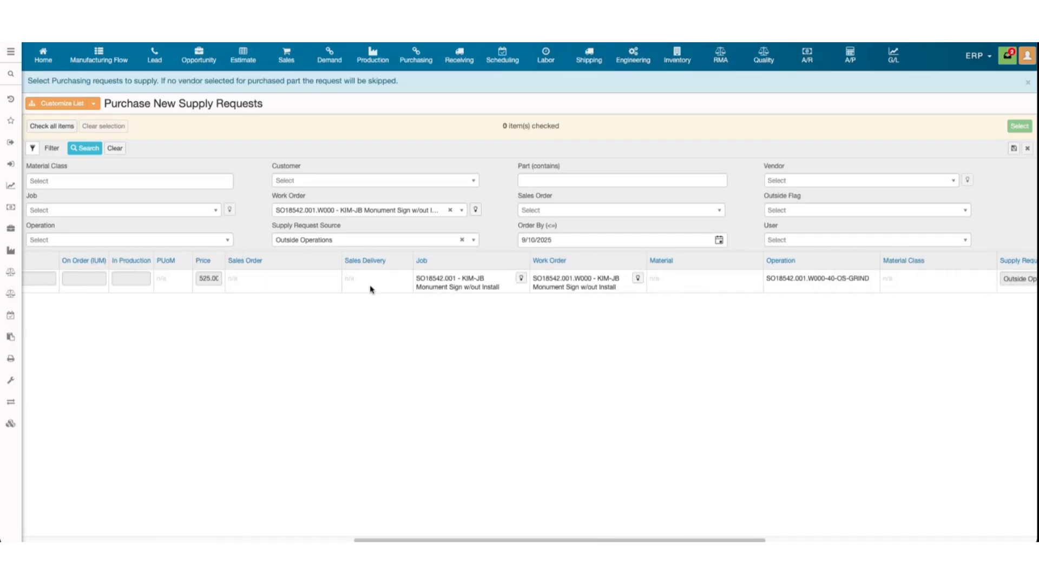
pyautogui.hscroll(2, 385, 285)
pyautogui.hscroll(14, 386, 285)
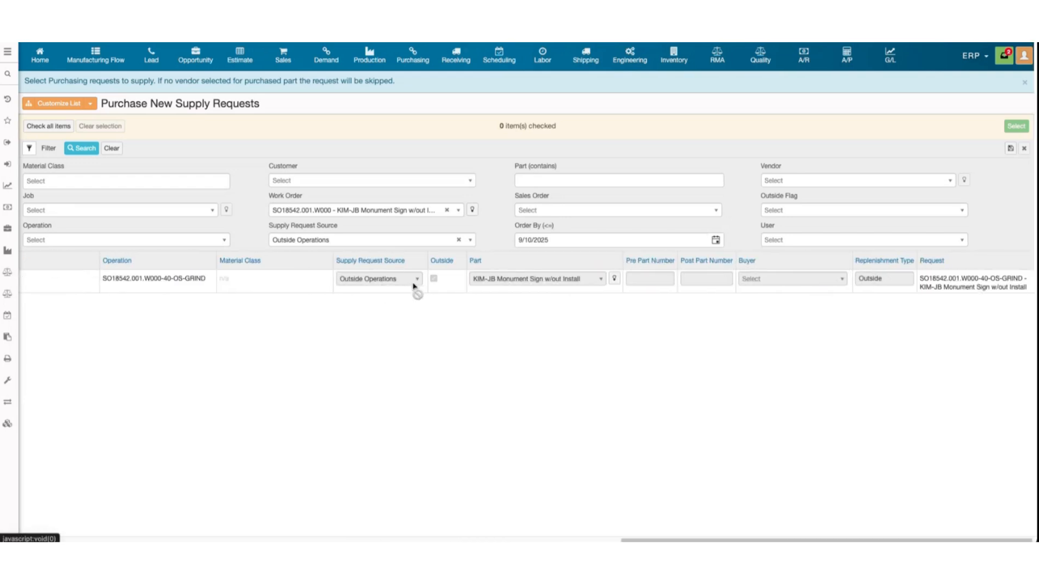
pyautogui.hscroll(-5, 417, 285)
pyautogui.hscroll(-20, 414, 286)
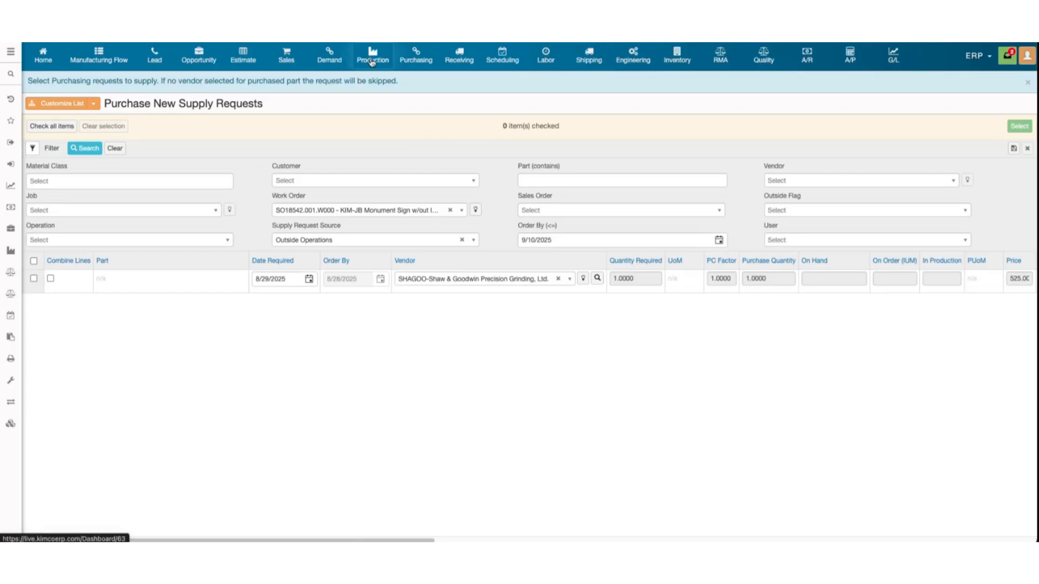
# Create and save a new purchase order from the Purchasing Workbench for vendor SHAGOO-Shaw & Goodwin Precision Grinding, Ltd.
pyautogui.click(412, 61)
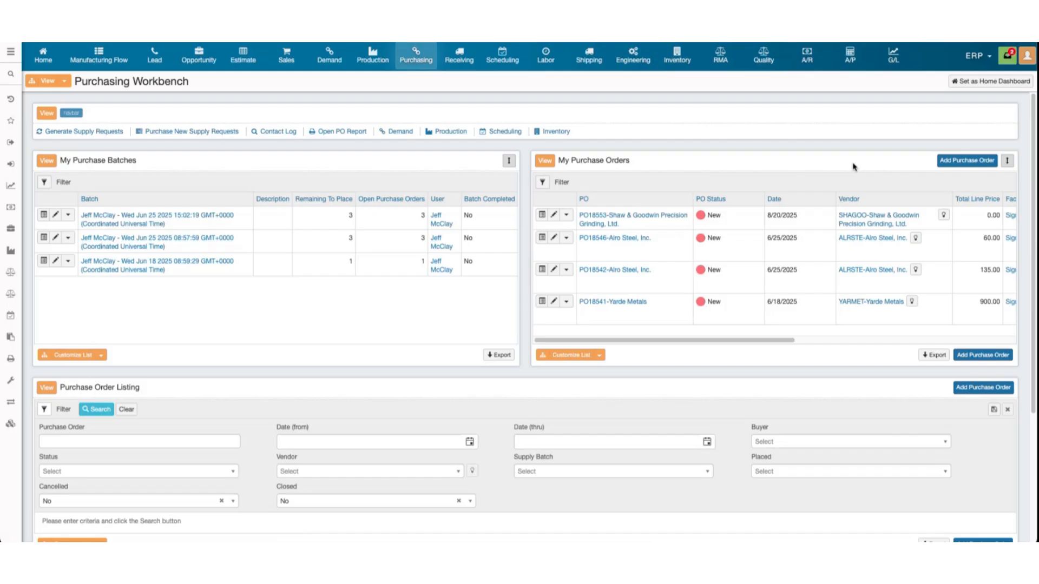
pyautogui.click(957, 161)
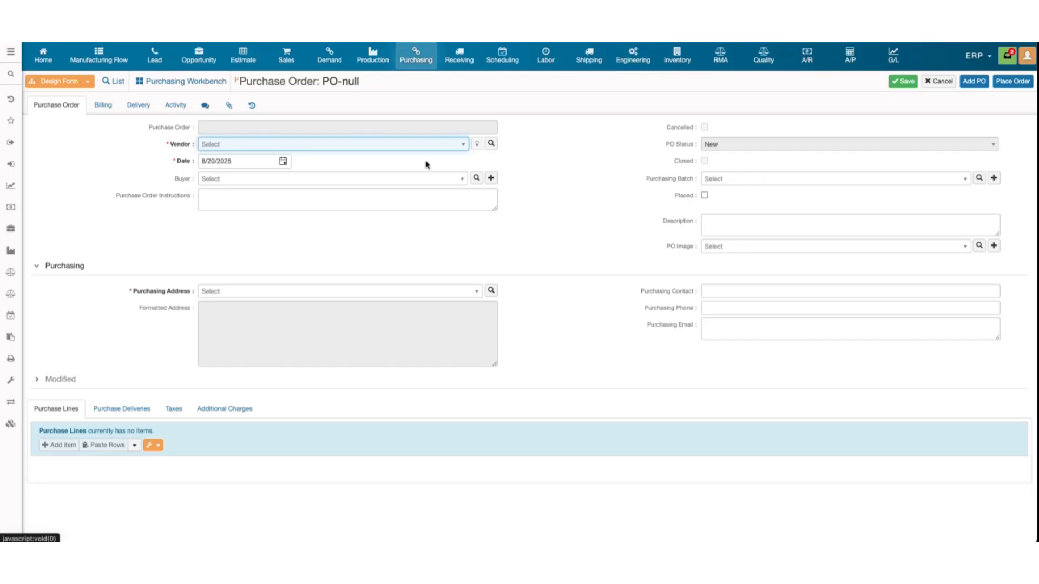
pyautogui.click(423, 145)
pyautogui.write('shago')
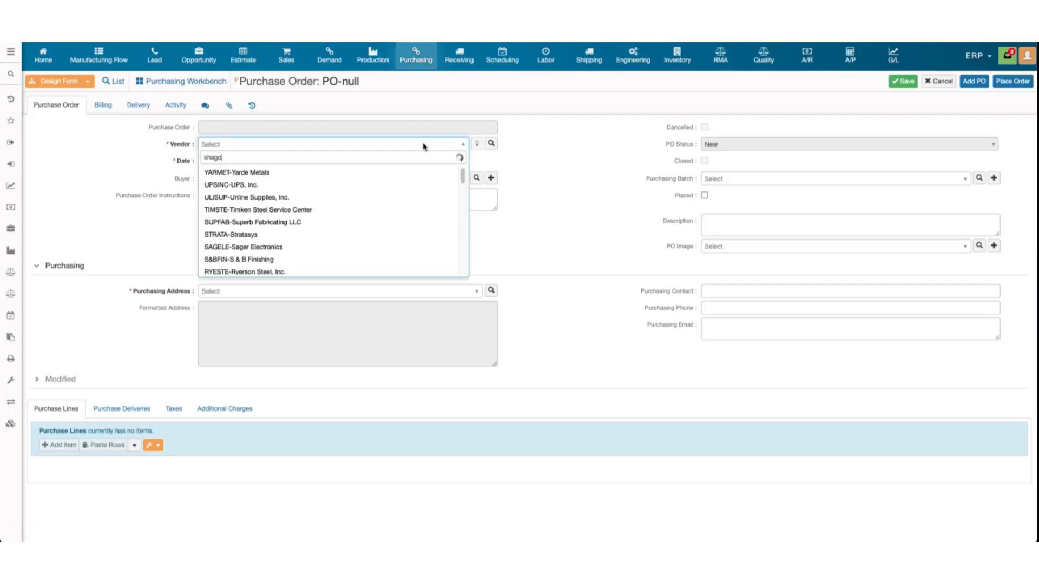
pyautogui.click(378, 176)
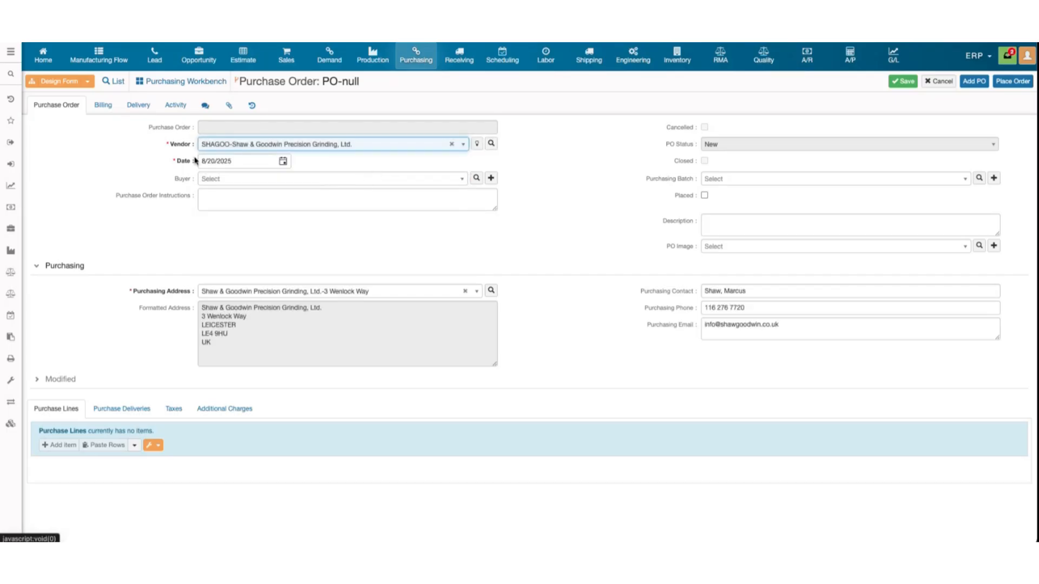
pyautogui.moveTo(179, 162); pyautogui.dragTo(192, 161)
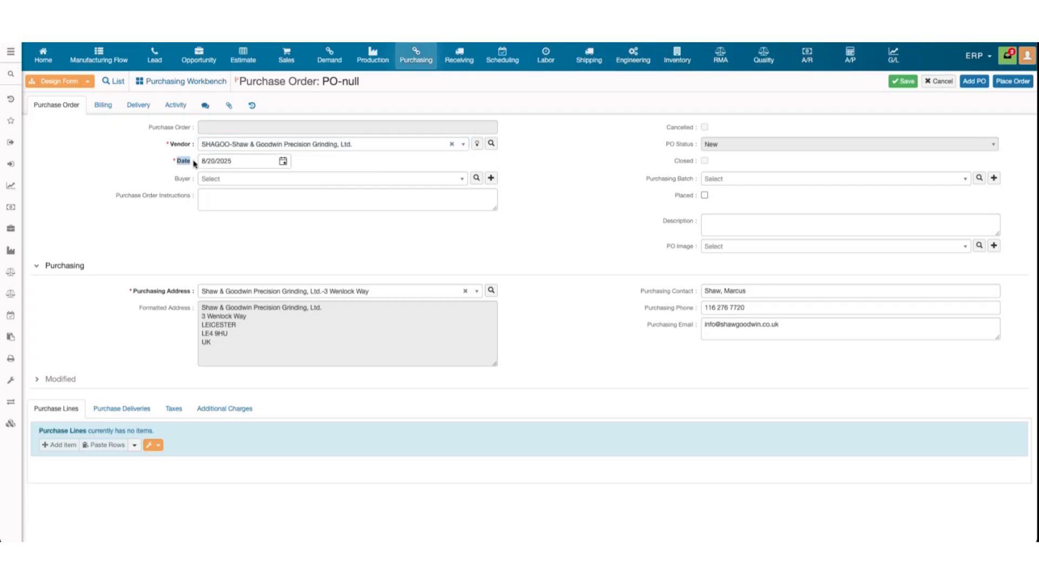
pyautogui.click(424, 165)
pyautogui.click(897, 81)
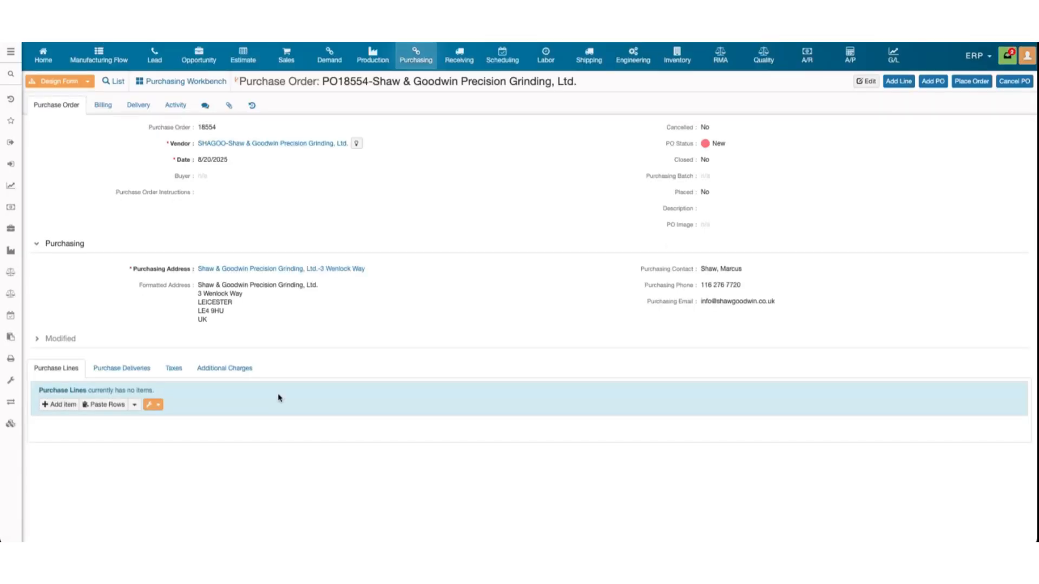
# Start a detailed purchase line for the new purchase order and set its line type to Outside Service.
pyautogui.click(60, 404)
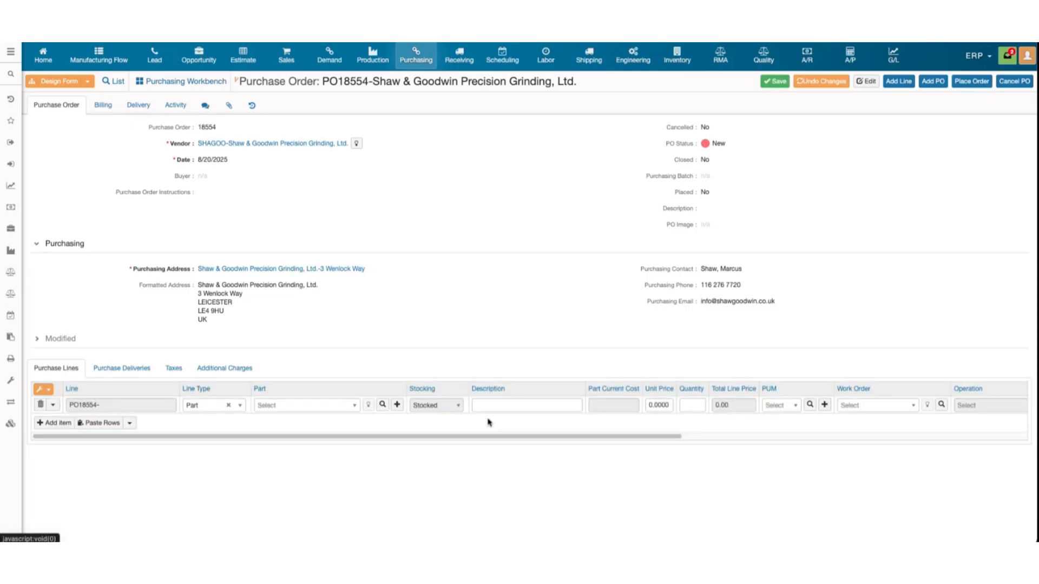
pyautogui.click(40, 405)
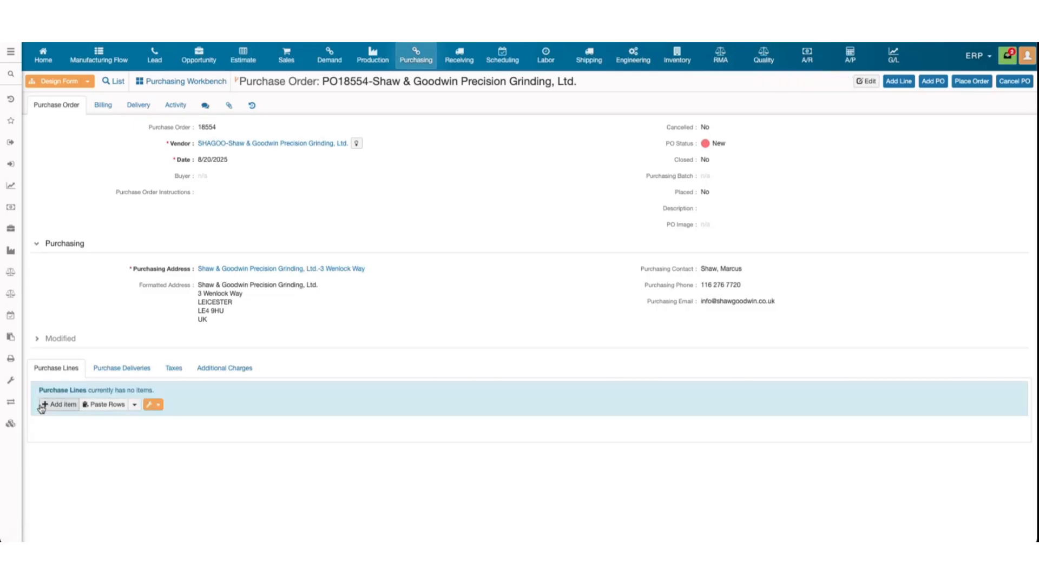
pyautogui.click(903, 86)
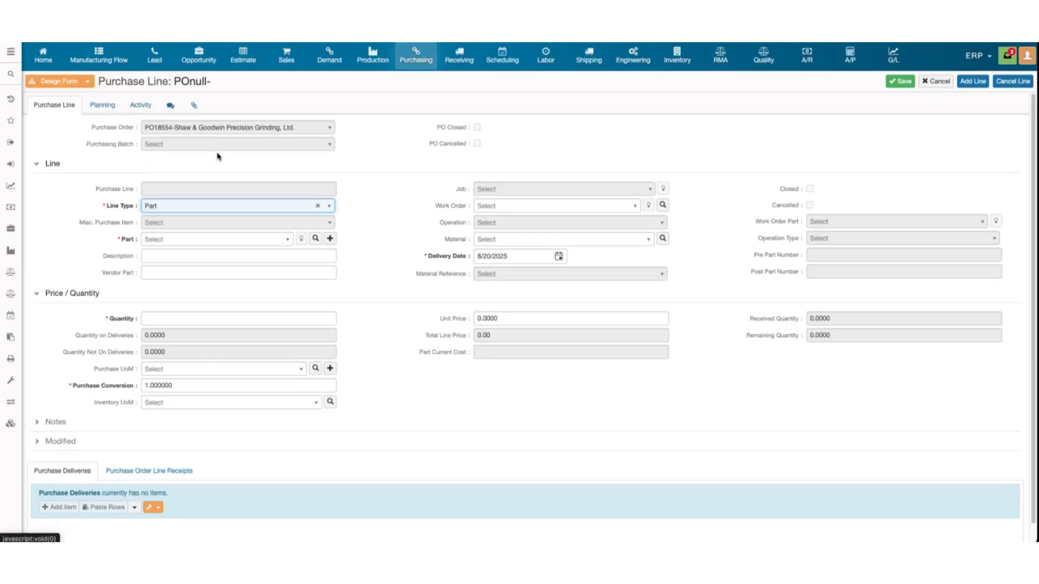
pyautogui.scroll(-1, 216, 162)
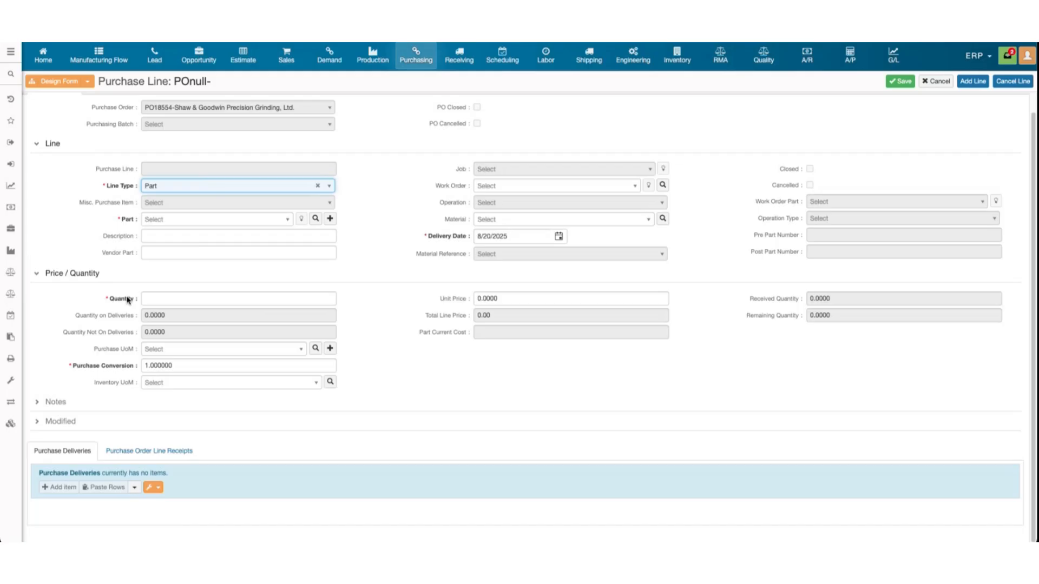
pyautogui.click(414, 230)
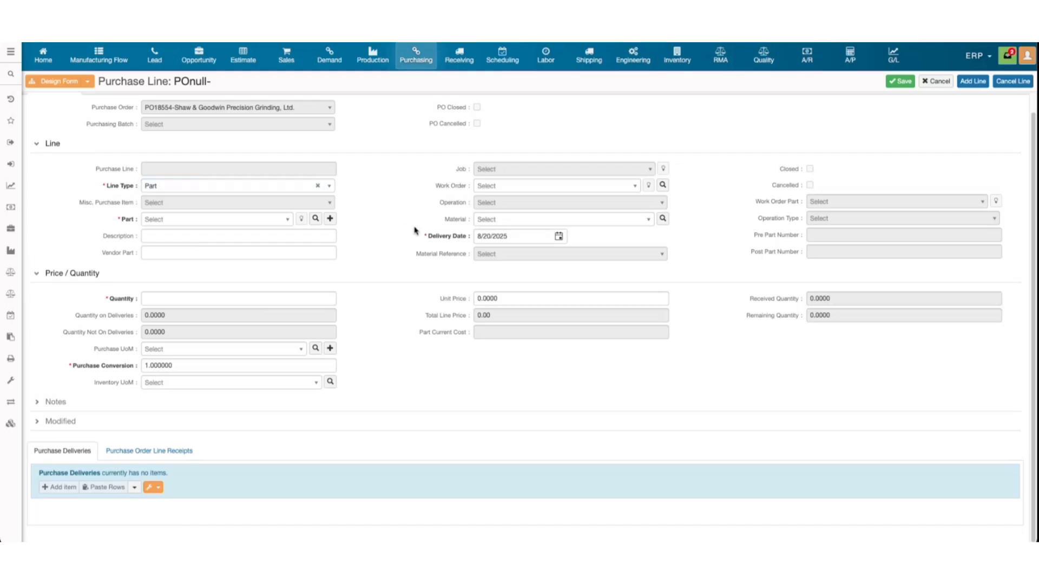
pyautogui.click(213, 190)
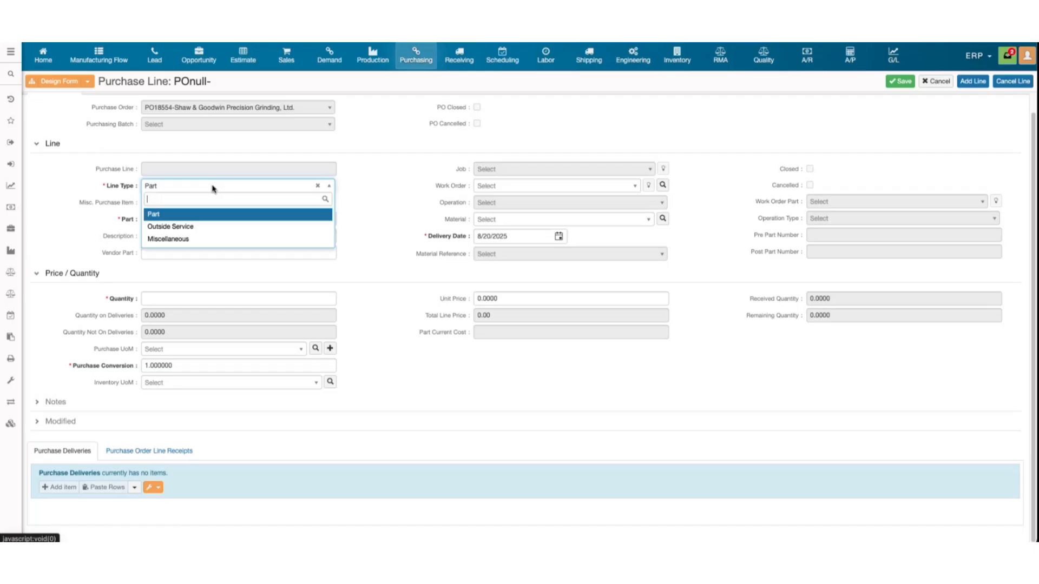
pyautogui.click(208, 227)
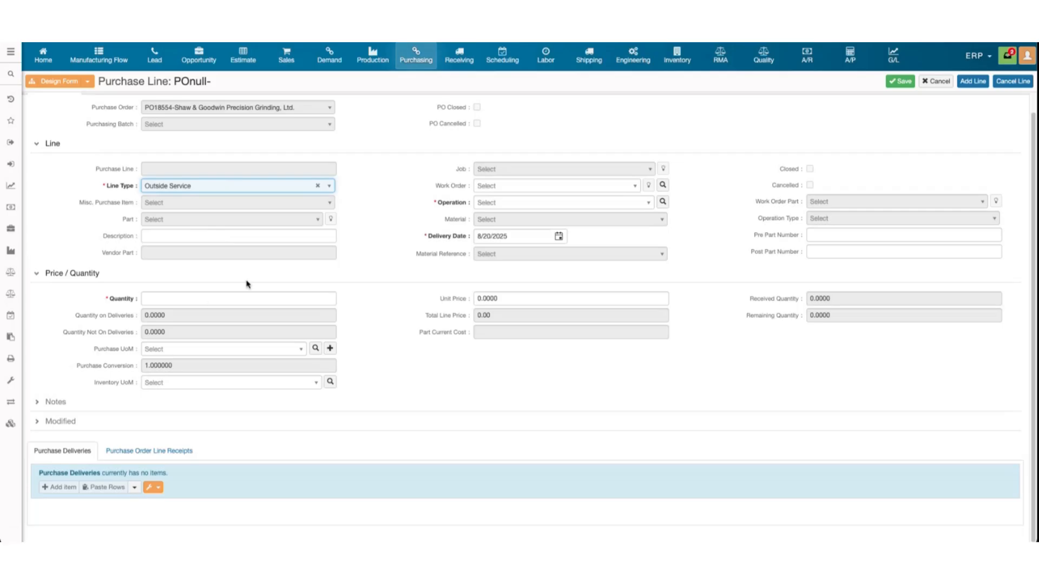
# Assign the 40-OS-GRIND operation of the sales order's first work order to the purchase line and save the line.
pyautogui.click(476, 203)
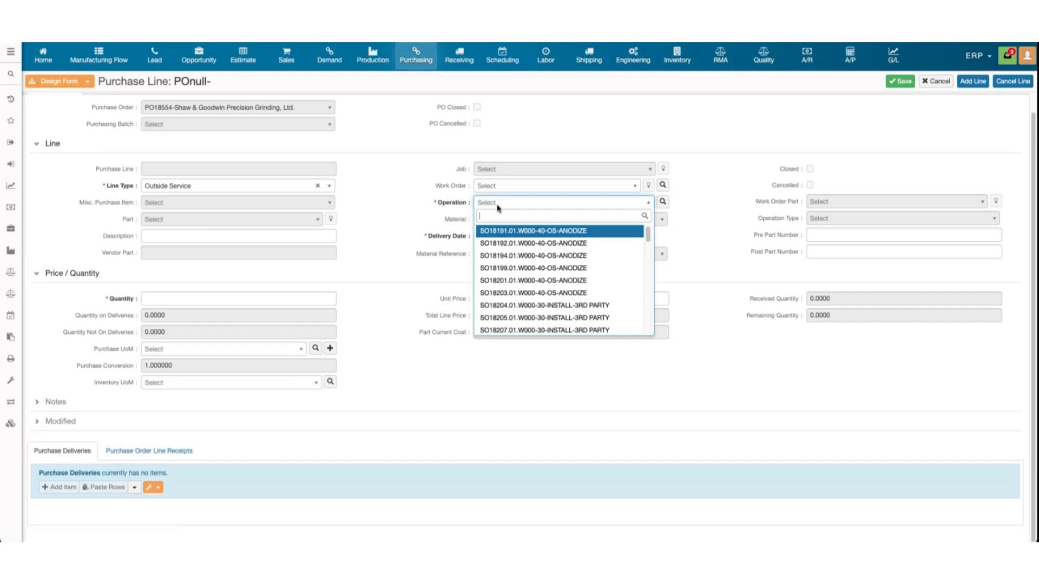
pyautogui.write('18')
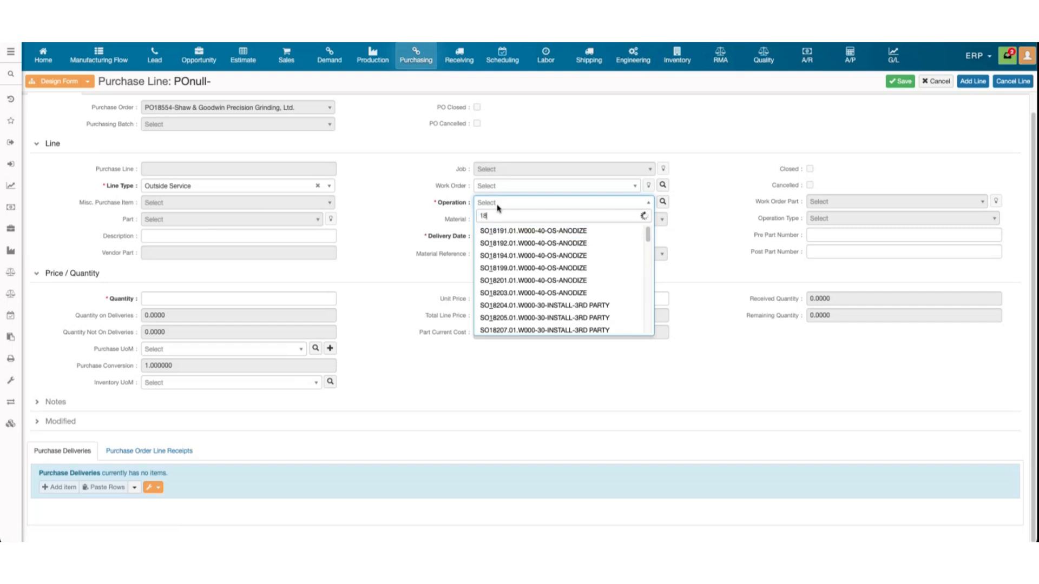
pyautogui.write('542')
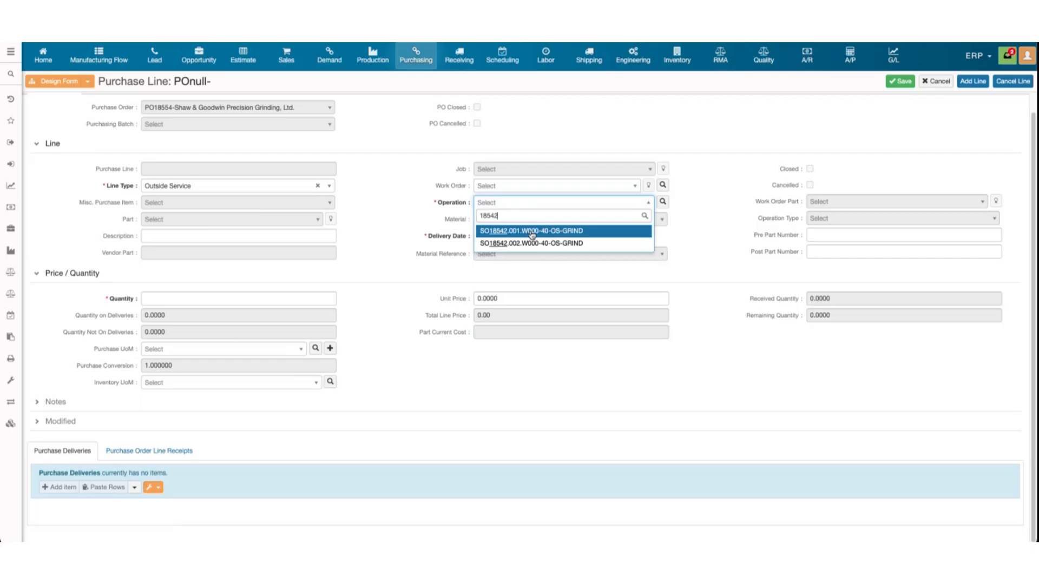
pyautogui.click(565, 231)
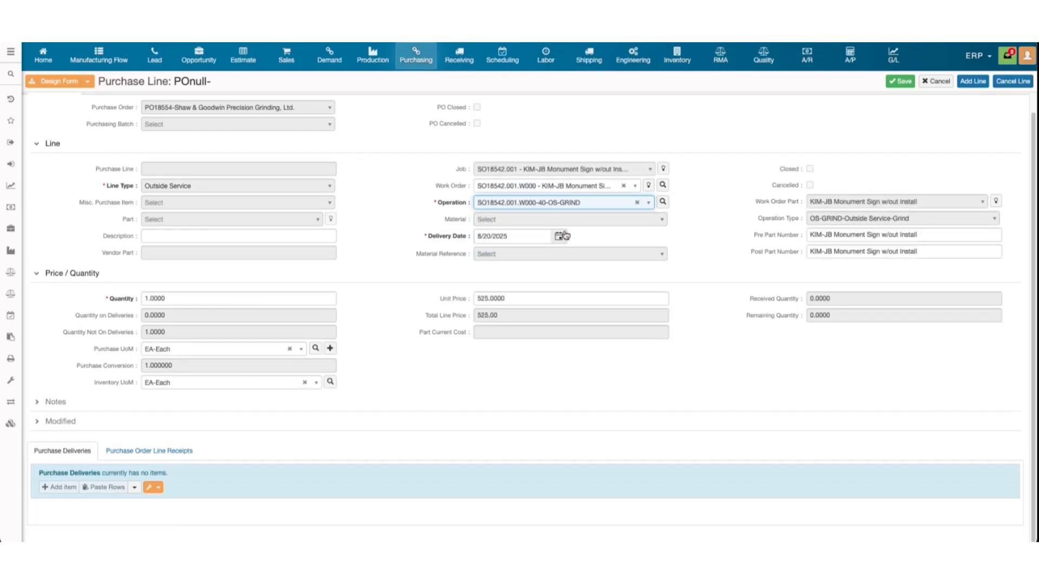
pyautogui.click(438, 304)
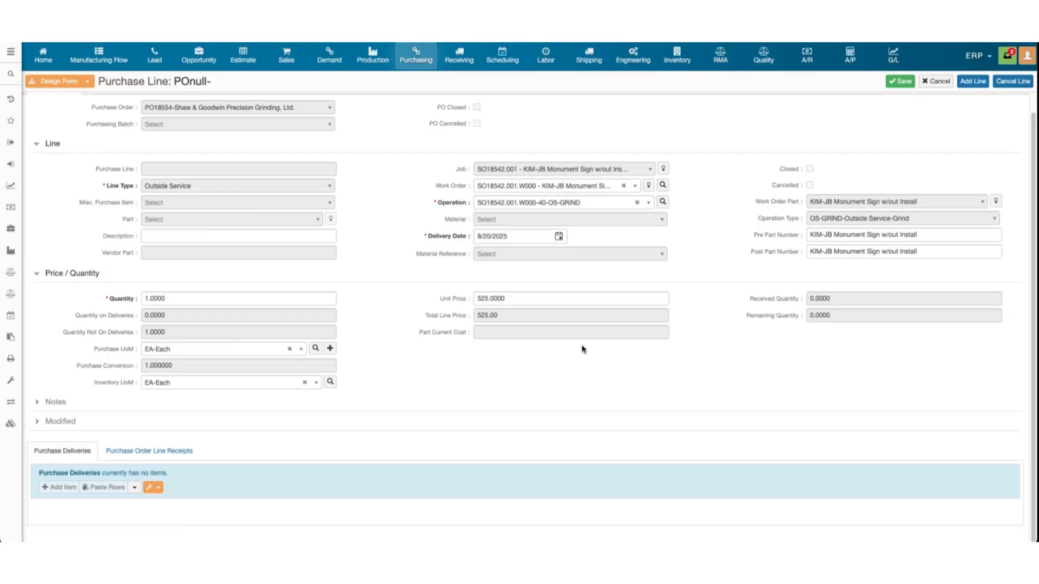
pyautogui.scroll(1, 527, 324)
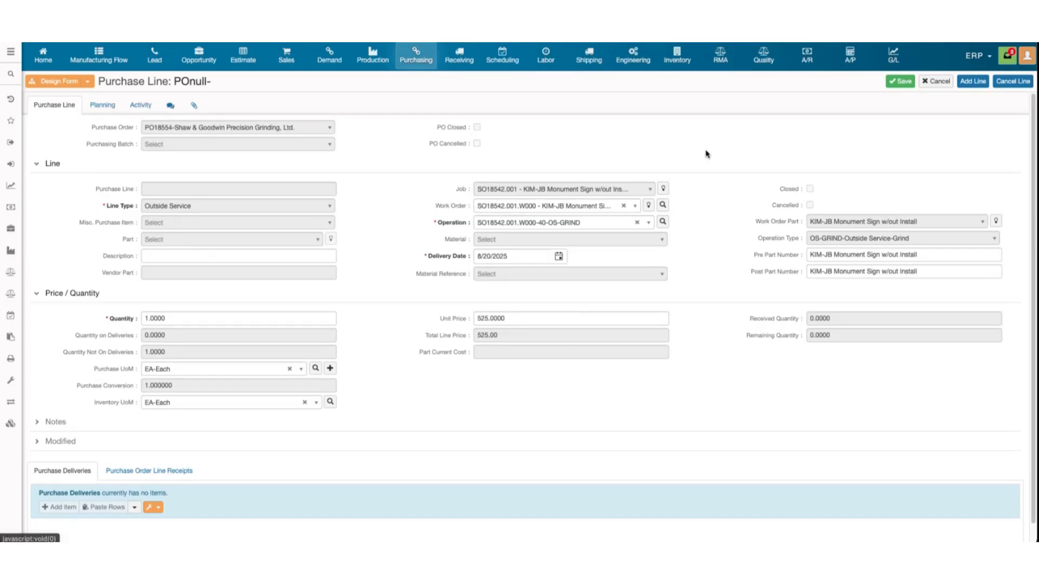
pyautogui.click(896, 84)
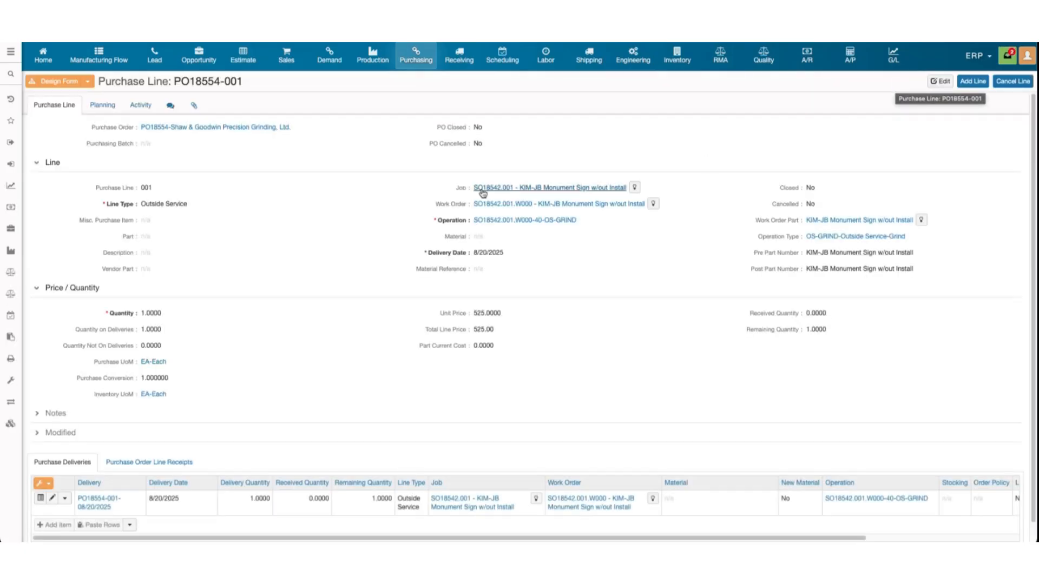
# Return to the purchase order, generate its report with the Purchase Order layout, preview the document and close the preview.
pyautogui.click(231, 127)
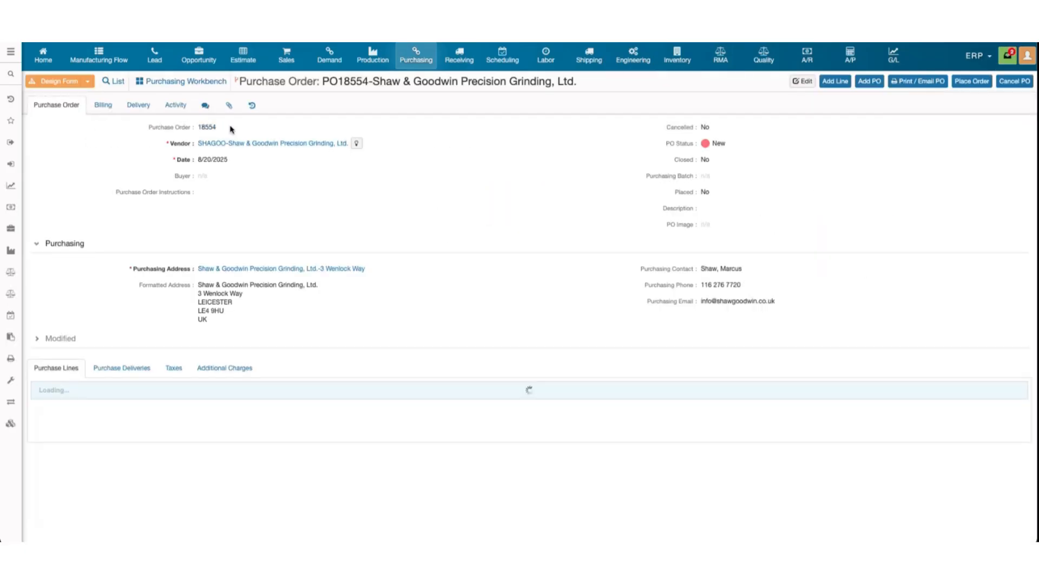
pyautogui.click(907, 85)
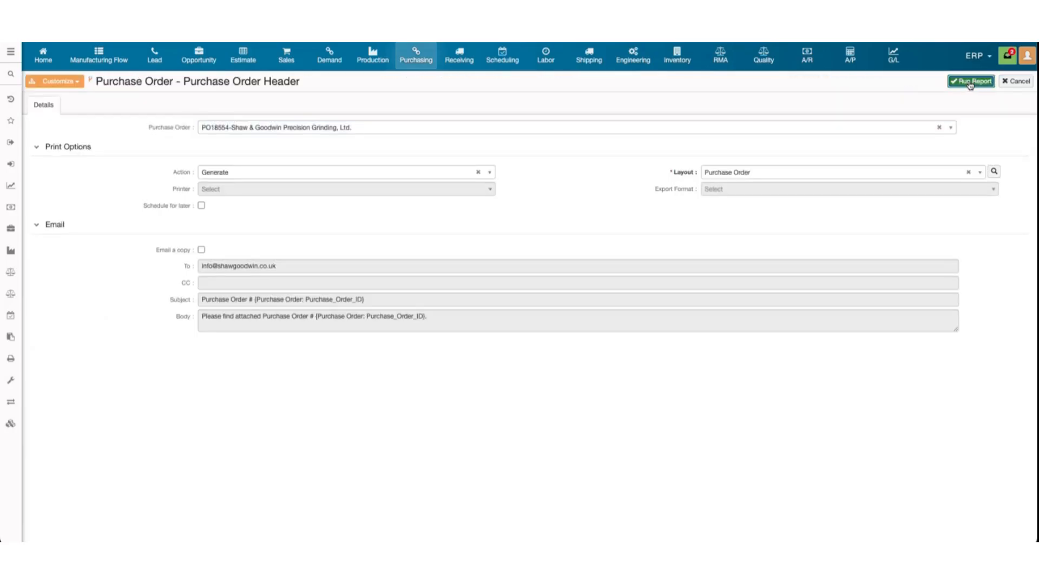
pyautogui.click(970, 82)
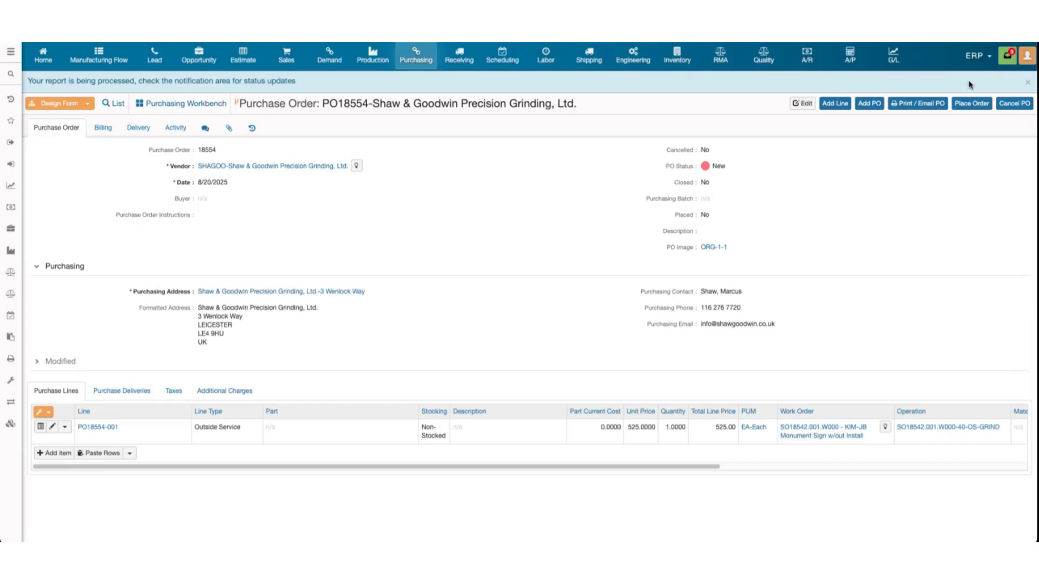
pyautogui.click(1007, 55)
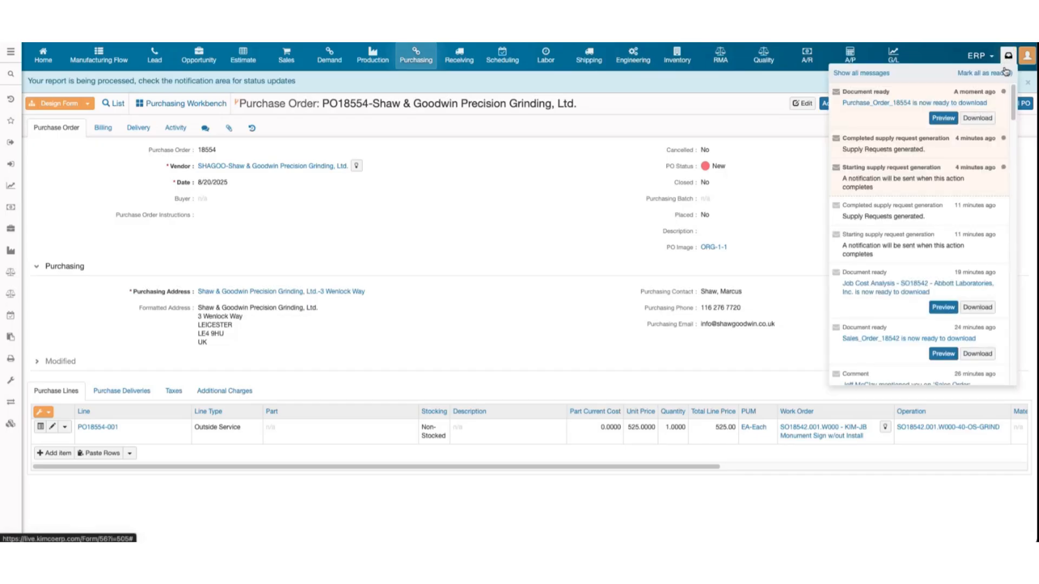
pyautogui.click(941, 119)
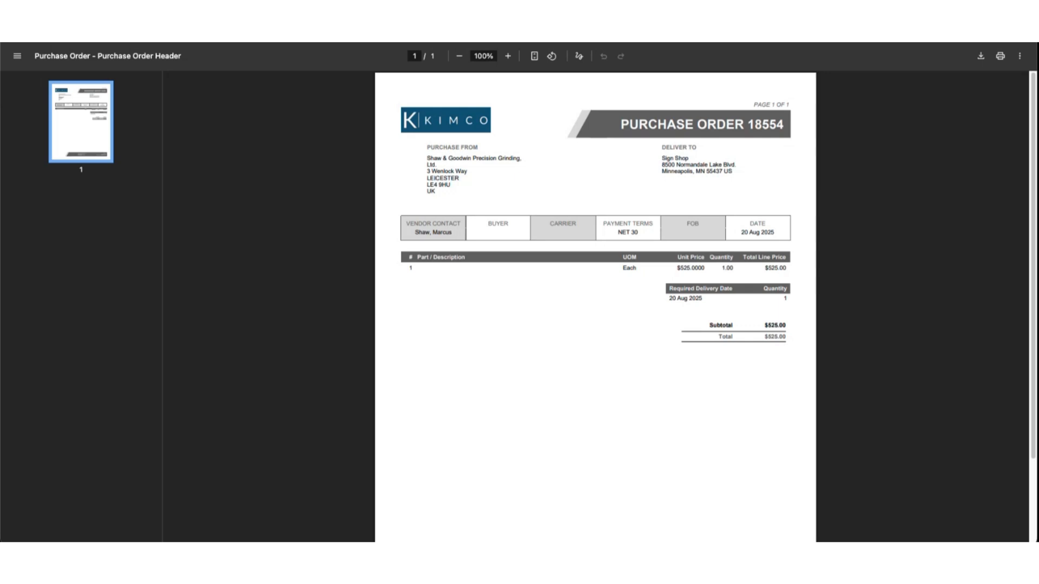
pyautogui.press('super+w')
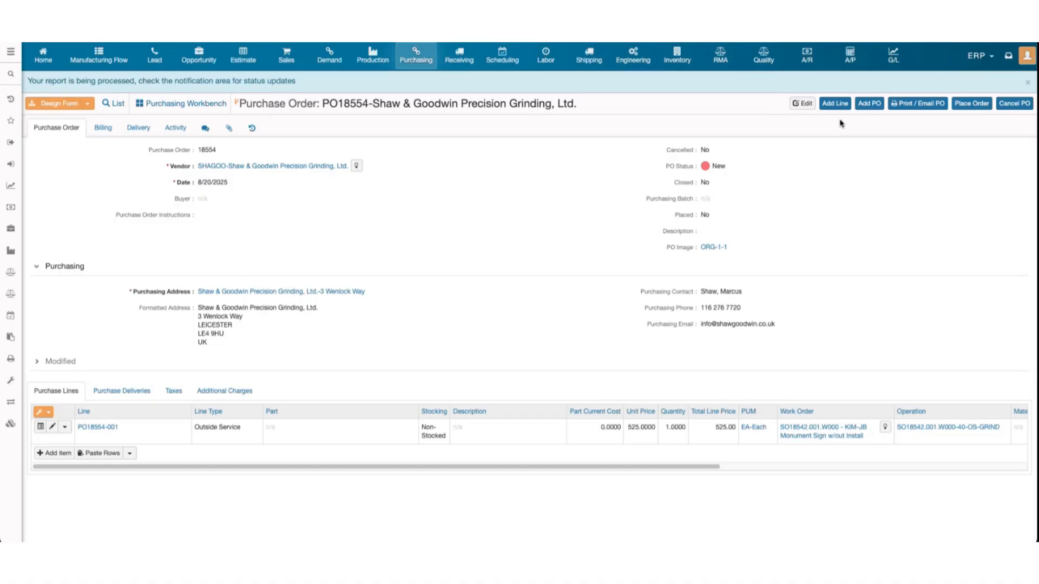
# Place the purchase order with the grinding vendor and check its PO status.
pyautogui.click(977, 109)
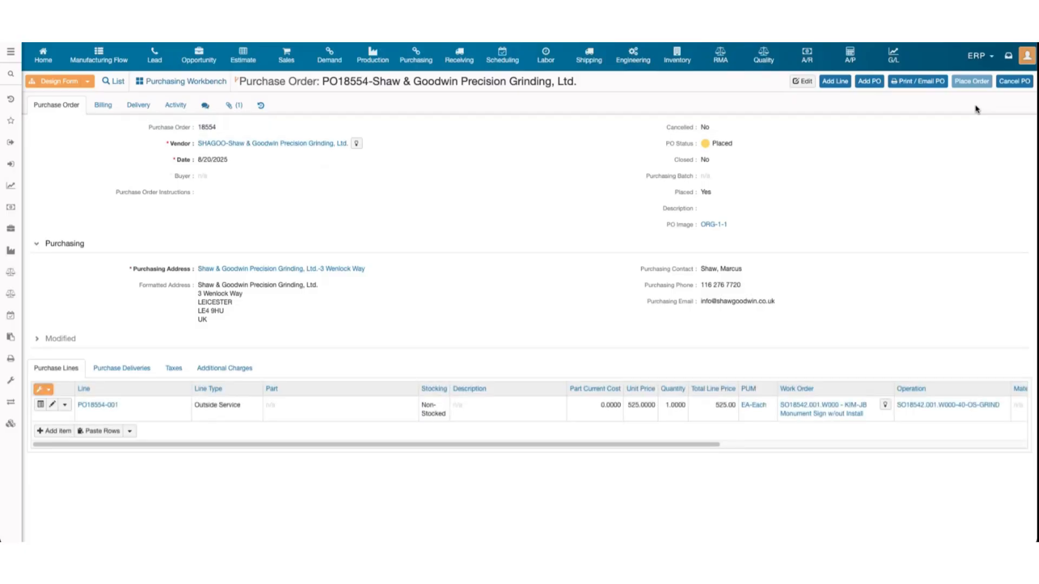
pyautogui.moveTo(665, 143); pyautogui.dragTo(731, 142)
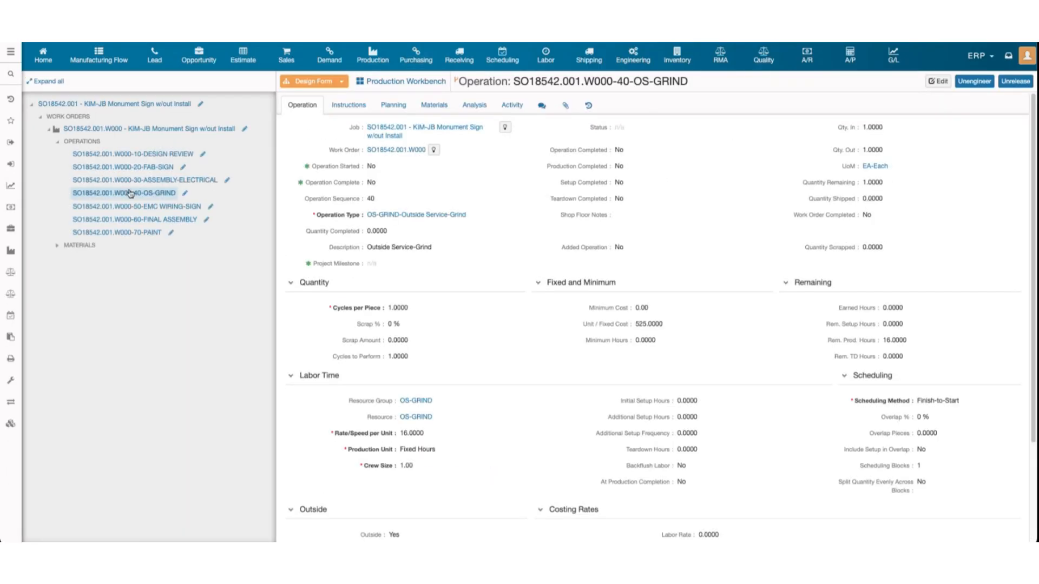
# Compare the work order's 10-DESIGN REVIEW operation with its outside service operation 40-OS-GRIND.
pyautogui.click(151, 156)
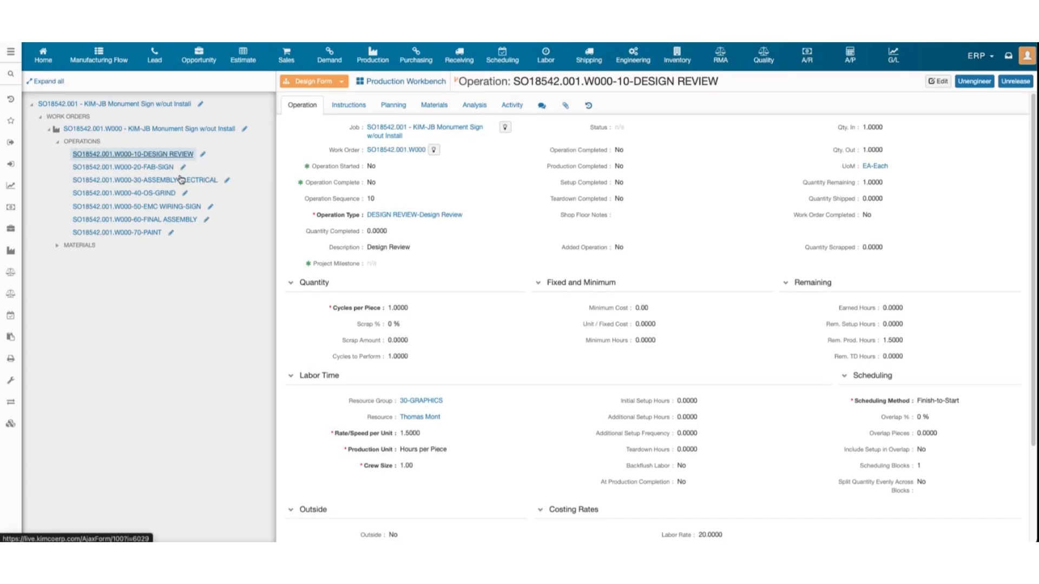
pyautogui.click(137, 194)
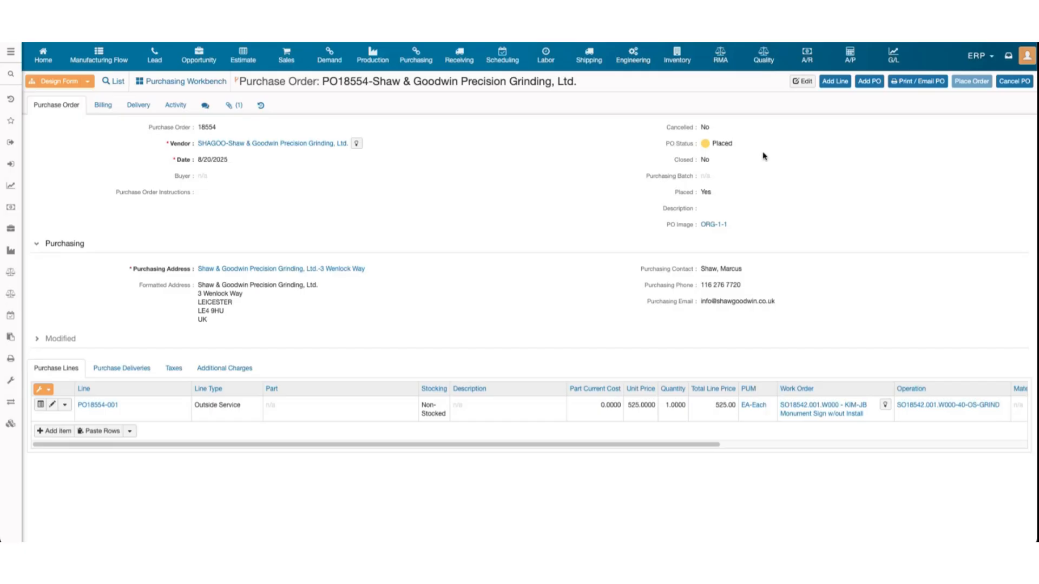
pyautogui.click(456, 63)
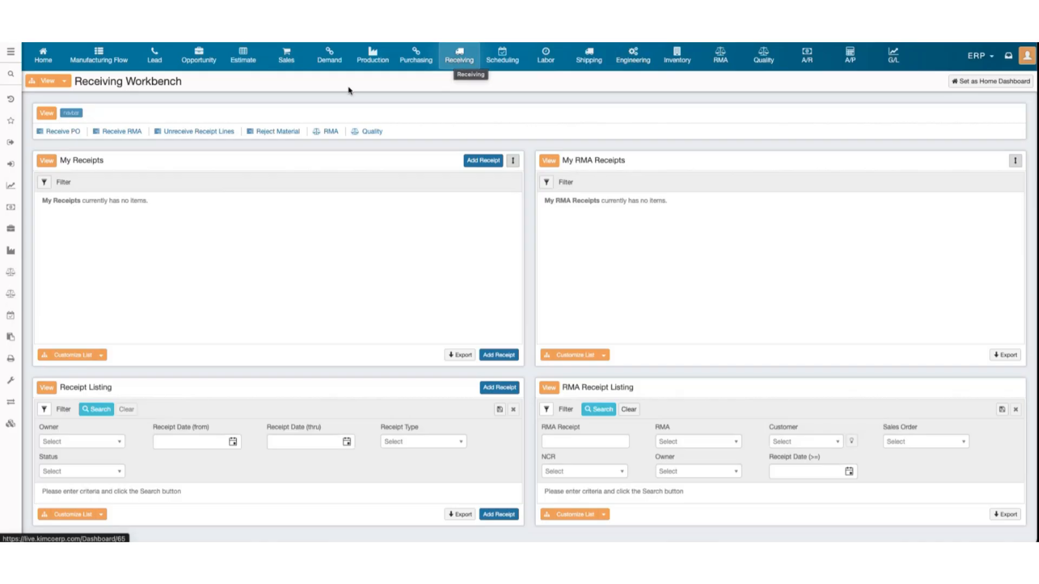
pyautogui.click(63, 133)
pyautogui.click(234, 146)
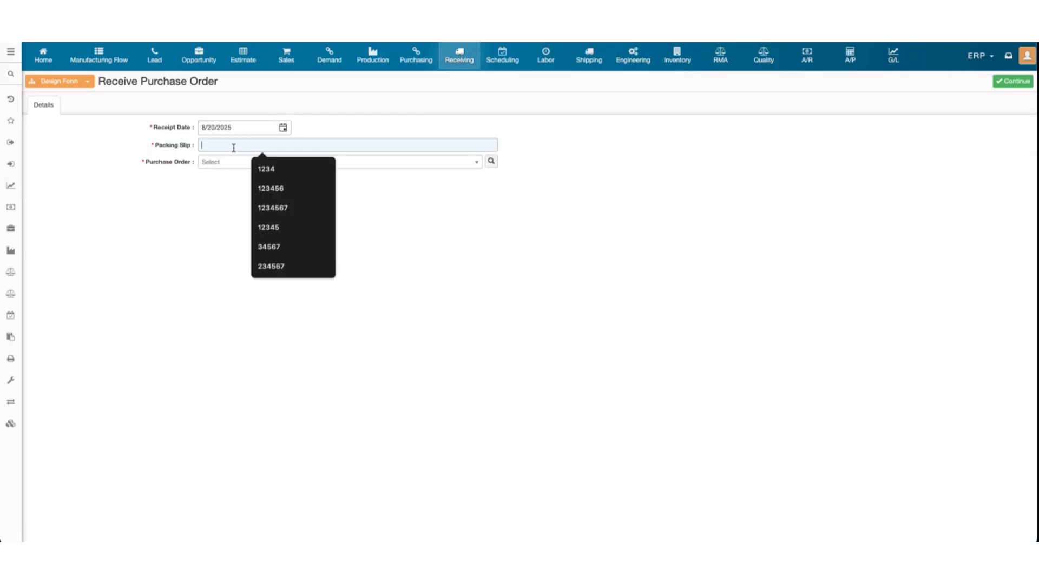
pyautogui.write('123456')
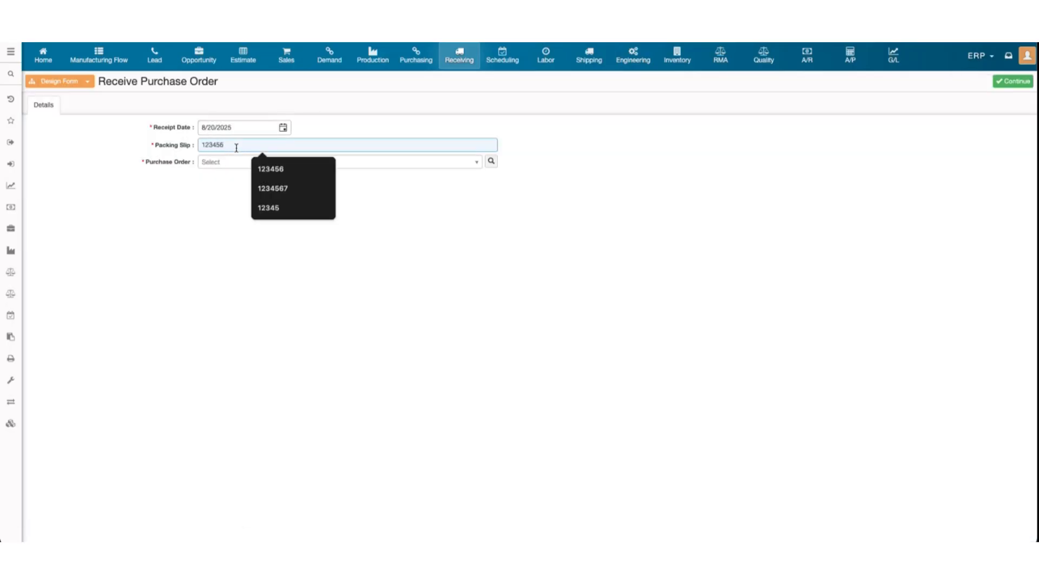
pyautogui.click(395, 266)
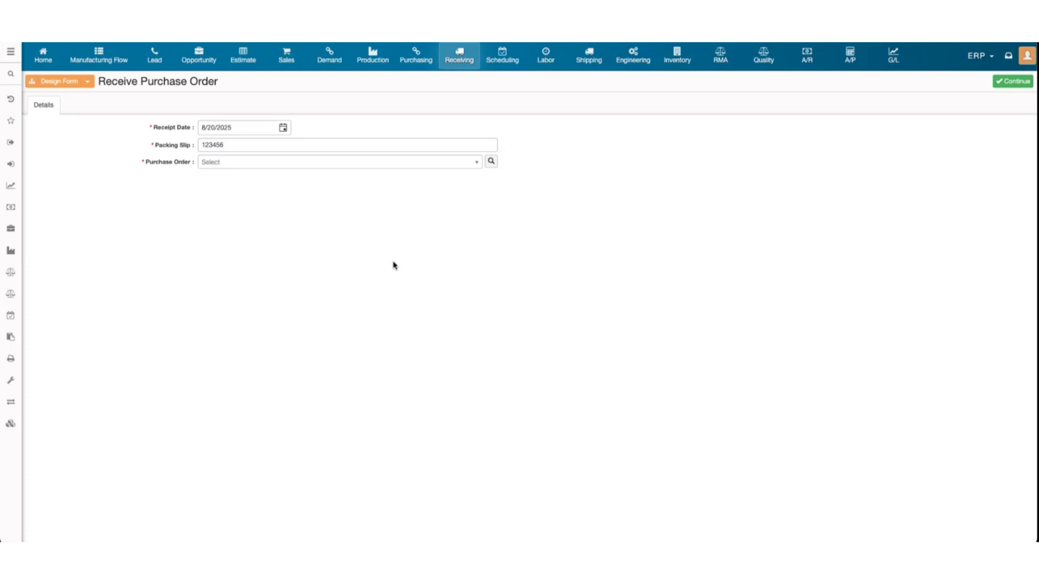
pyautogui.click(352, 161)
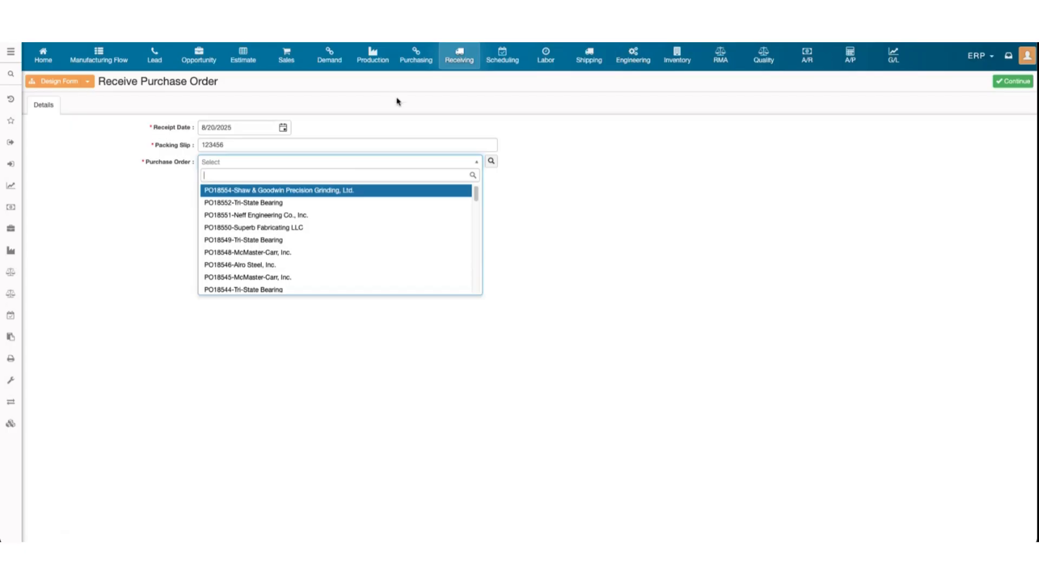
pyautogui.write('1855')
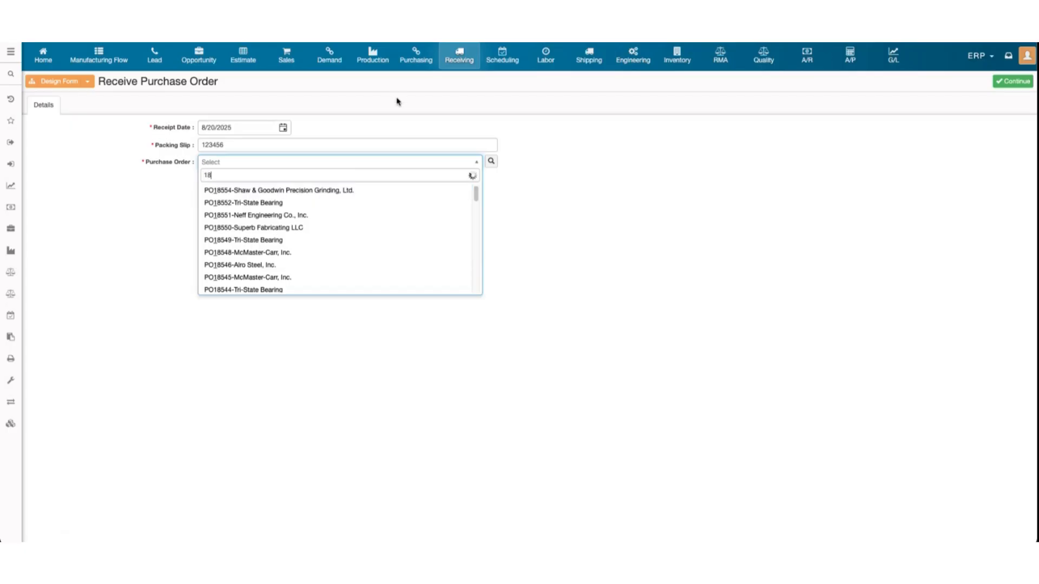
pyautogui.write('3')
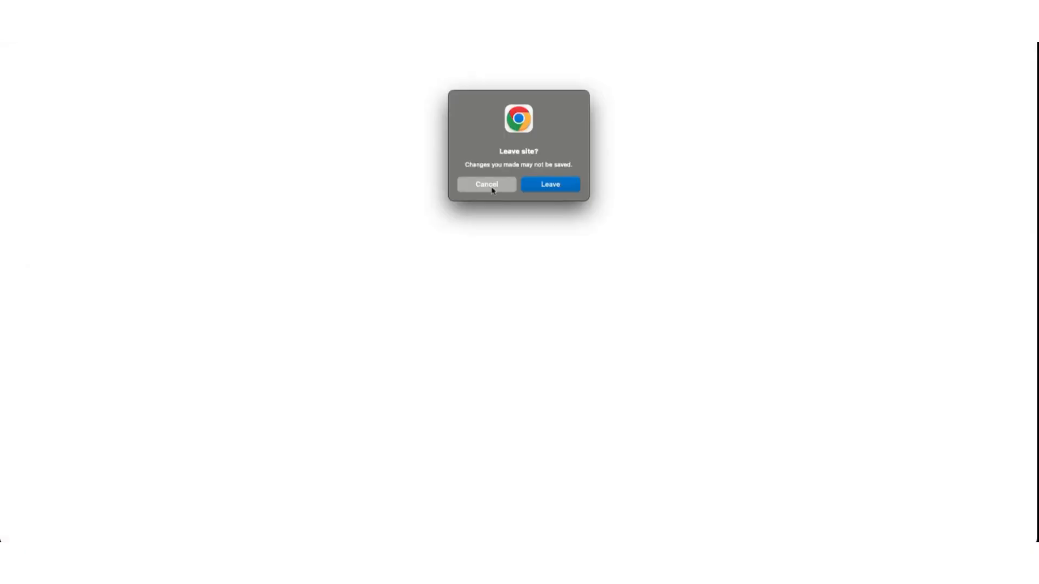
pyautogui.click(486, 184)
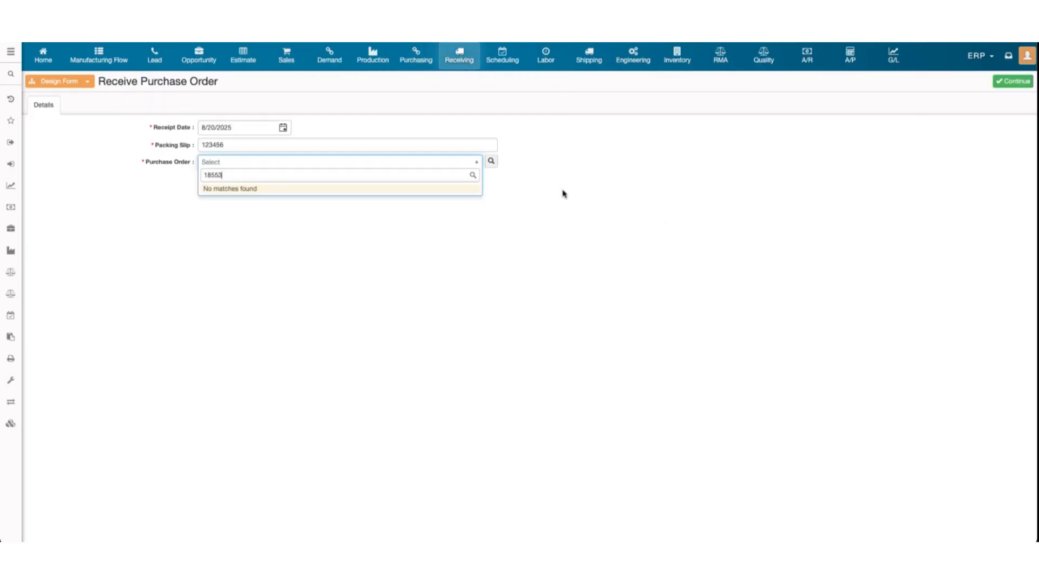
pyautogui.press('BackSpace')
pyautogui.press('BackSpace')
pyautogui.press('BackSpace')
pyautogui.press('BackSpace')
pyautogui.press('BackSpace')
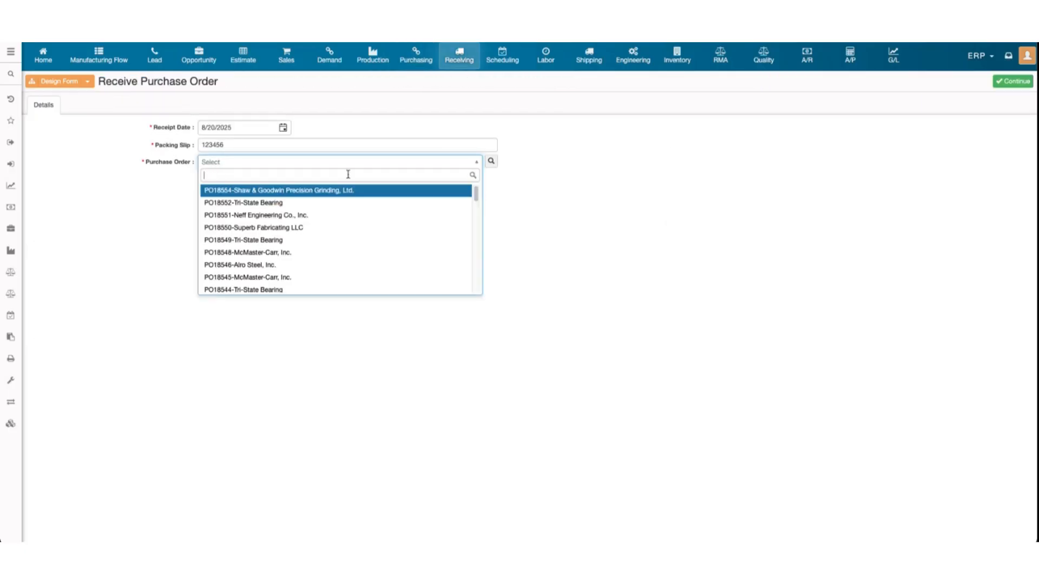
pyautogui.click(671, 189)
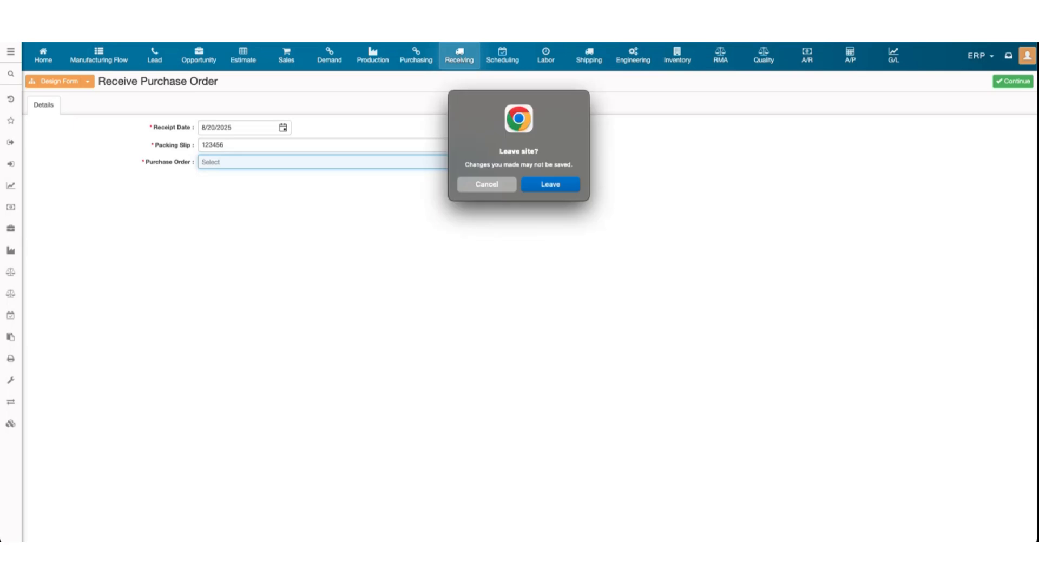
pyautogui.click(561, 183)
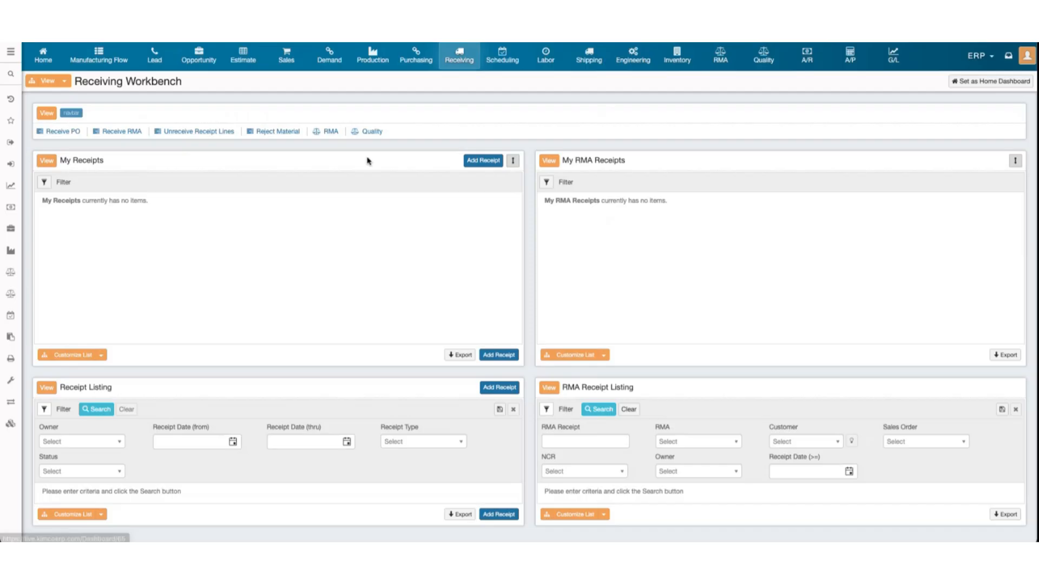
# Start a purchase order receipt with packing slip 1234 for the Shaw & Goodwin Precision Grinding, Ltd. order and continue to its deliveries.
pyautogui.click(65, 134)
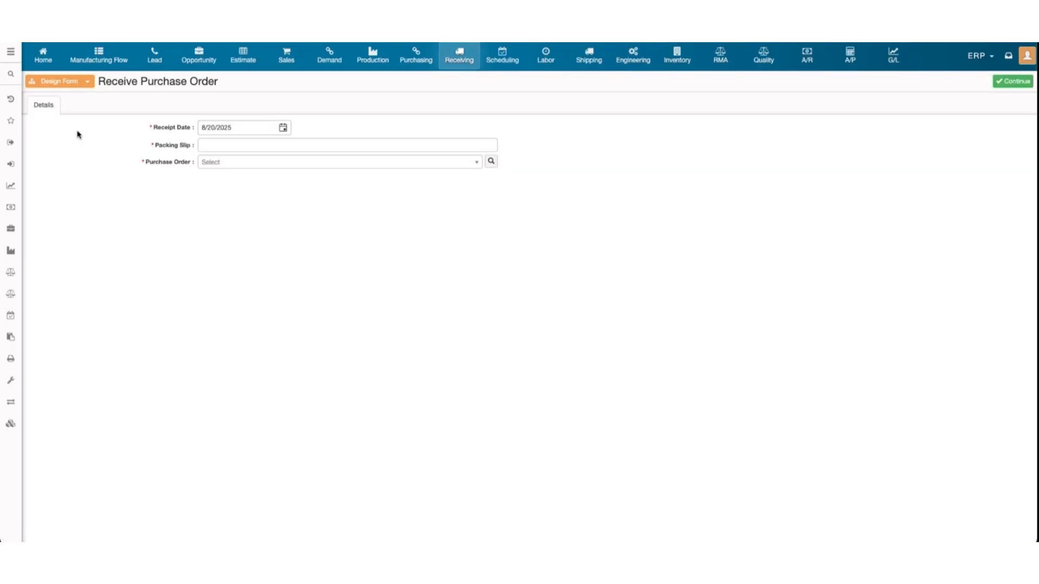
pyautogui.click(281, 145)
pyautogui.write('1234')
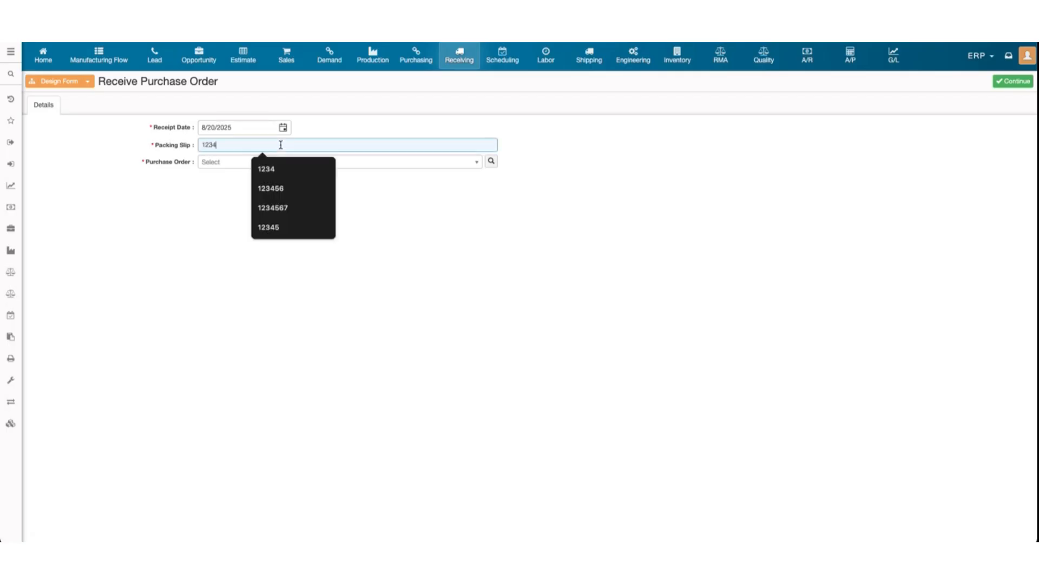
pyautogui.click(680, 260)
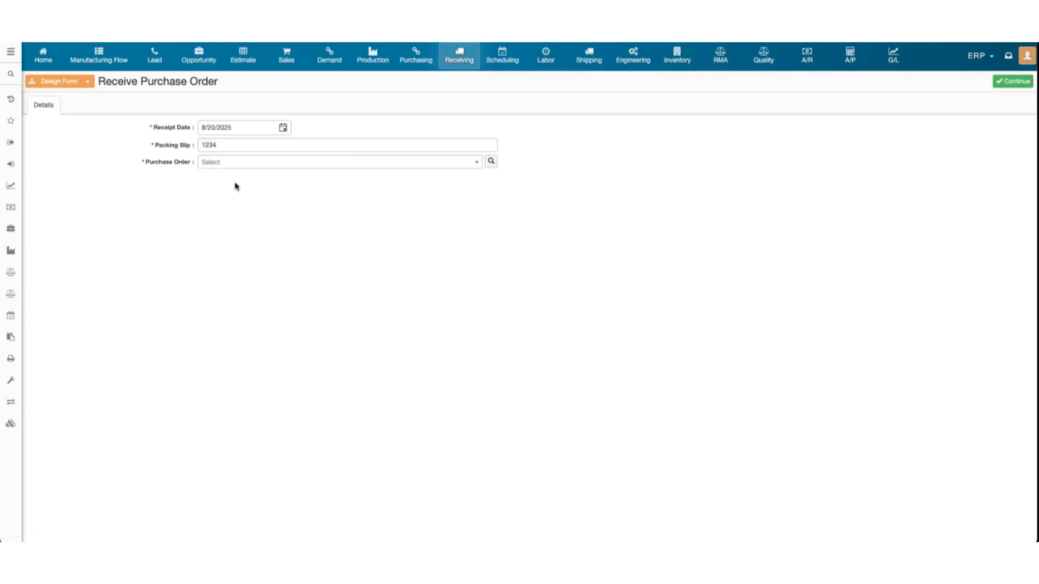
pyautogui.click(254, 167)
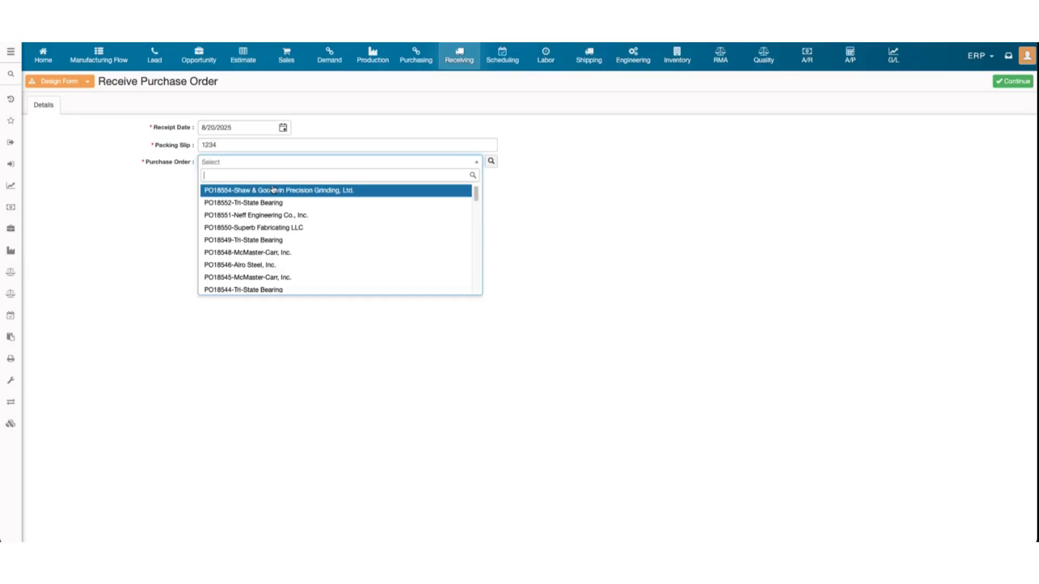
pyautogui.click(273, 191)
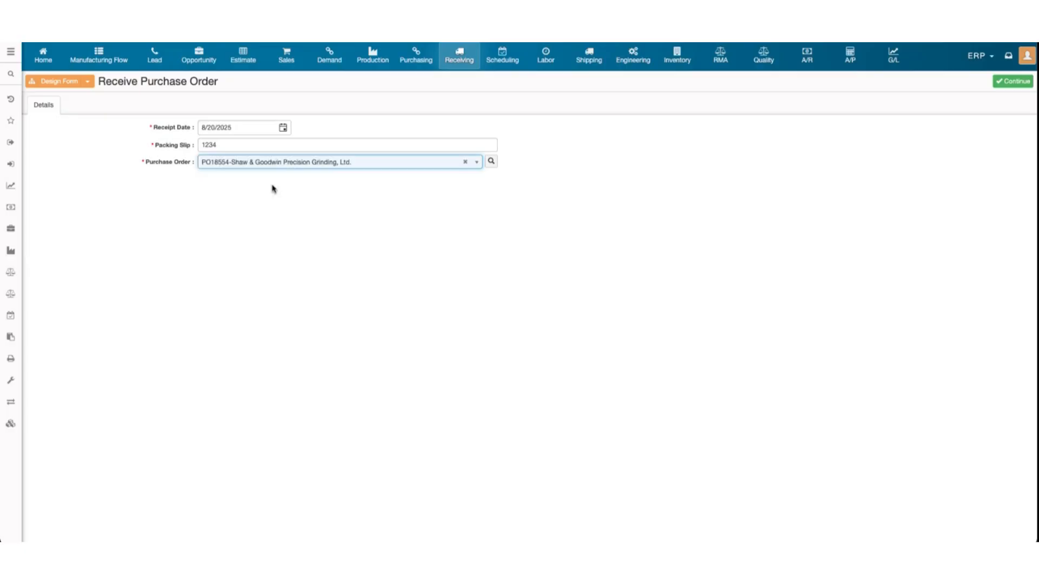
pyautogui.click(999, 82)
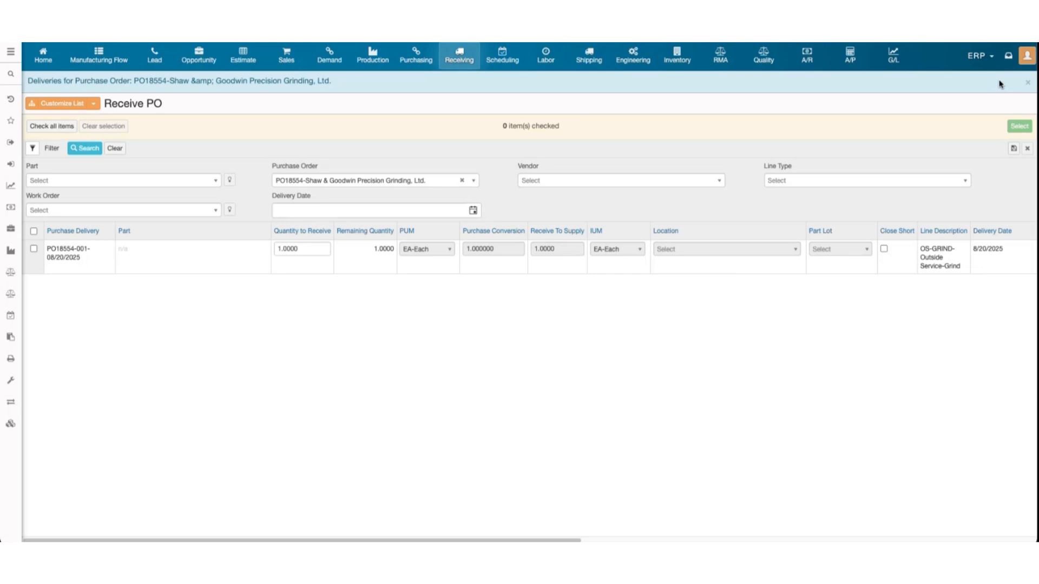
# Select the OS-GRIND delivery for the receipt, review the receipt line's Receive to Inventory setting, and return to the receipt.
pyautogui.click(33, 250)
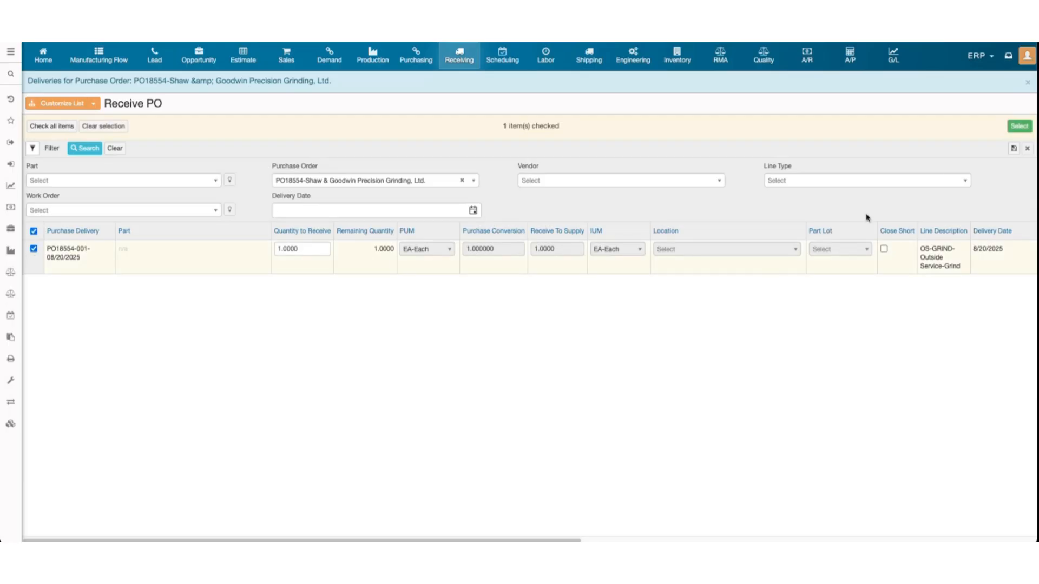
pyautogui.click(1021, 128)
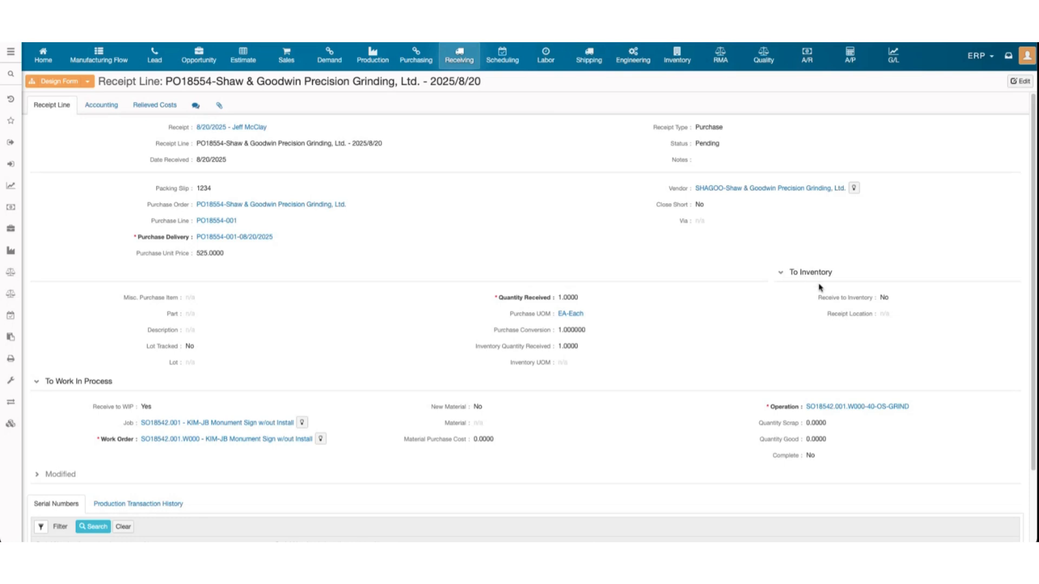
pyautogui.moveTo(816, 299); pyautogui.dragTo(908, 302)
pyautogui.click(907, 306)
pyautogui.hotkey('alt', 'Left')
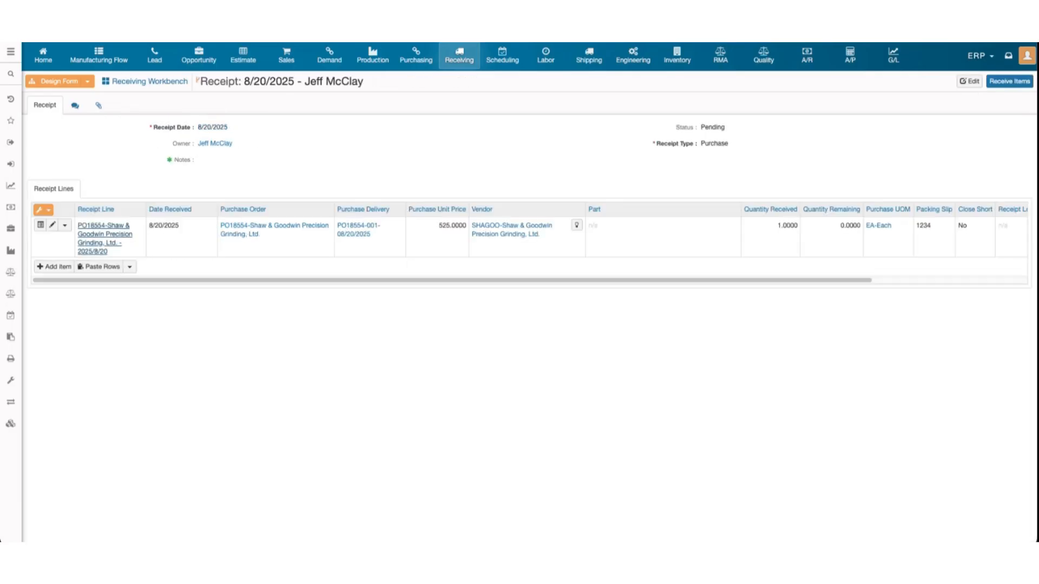
# Receive the receipt's items, dismiss the processing notice and check the notifications.
pyautogui.click(1007, 84)
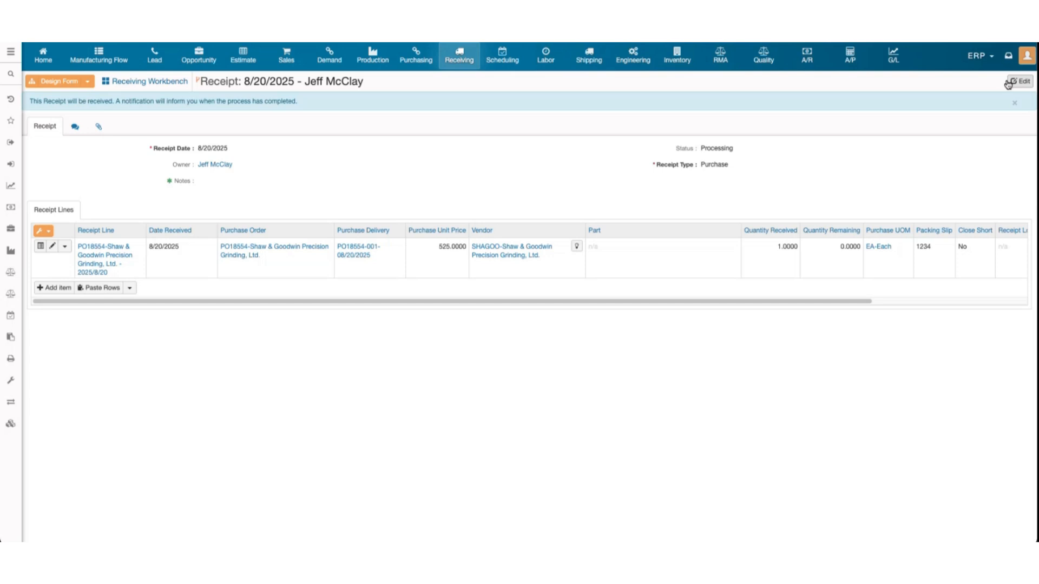
pyautogui.click(1014, 103)
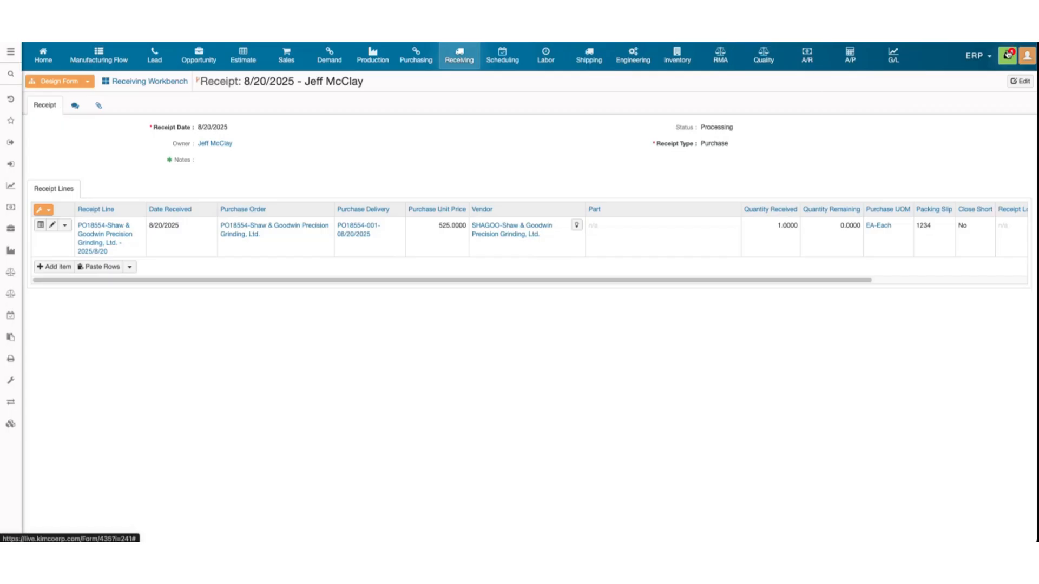
pyautogui.click(1007, 55)
pyautogui.click(763, 133)
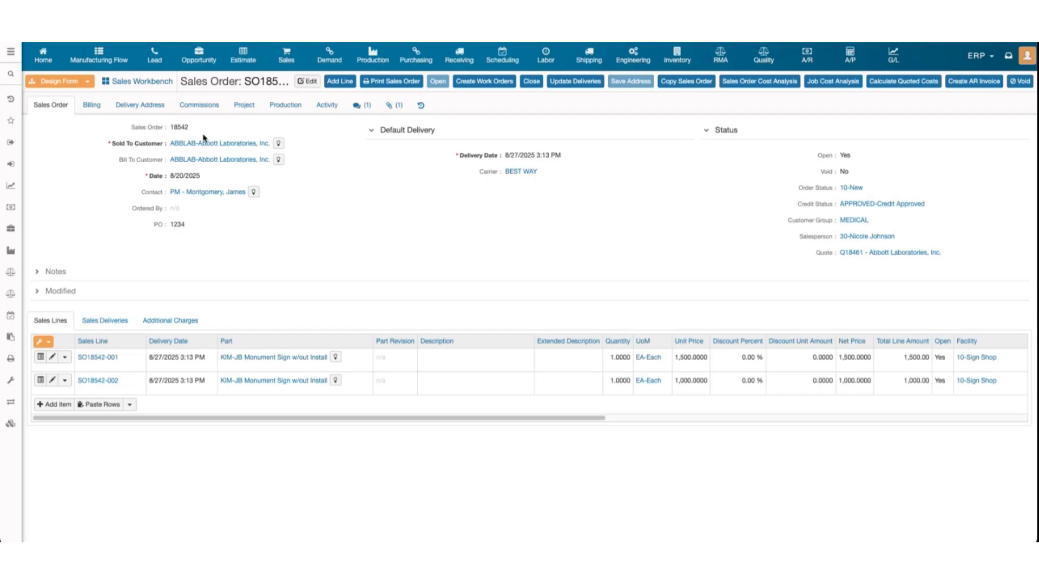
# View the sales order's billing details and check its Total Actual Costs.
pyautogui.click(84, 111)
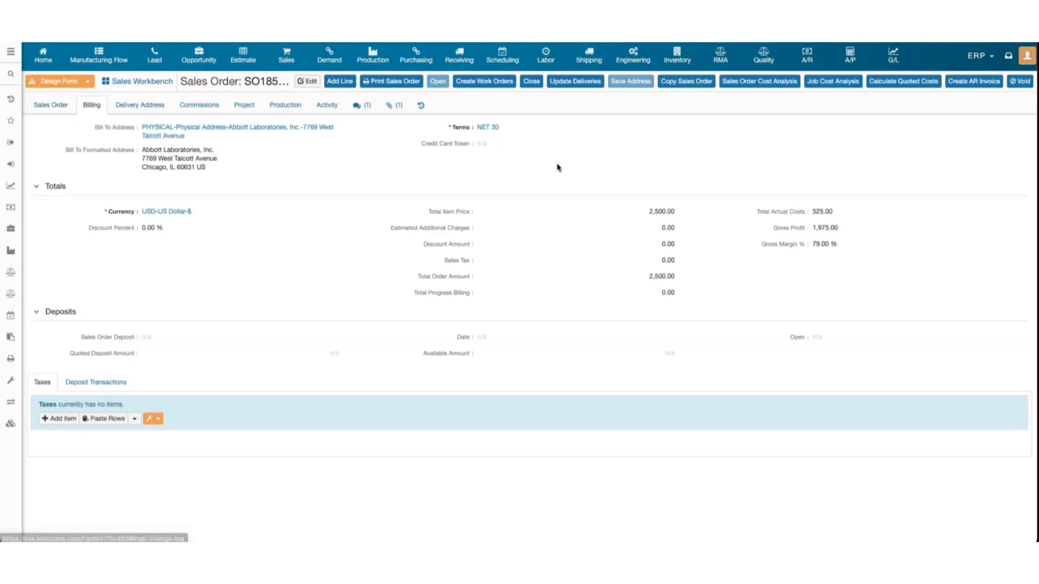
pyautogui.moveTo(754, 215); pyautogui.dragTo(860, 210)
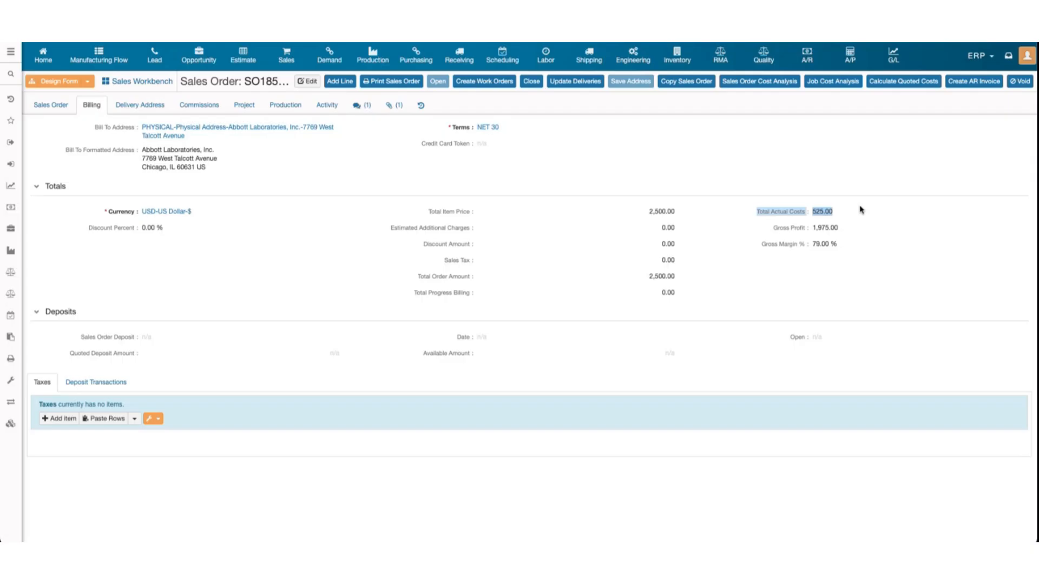
# Generate the Job Cost Analysis report for both jobs of the sales order and open the finished document.
pyautogui.click(825, 85)
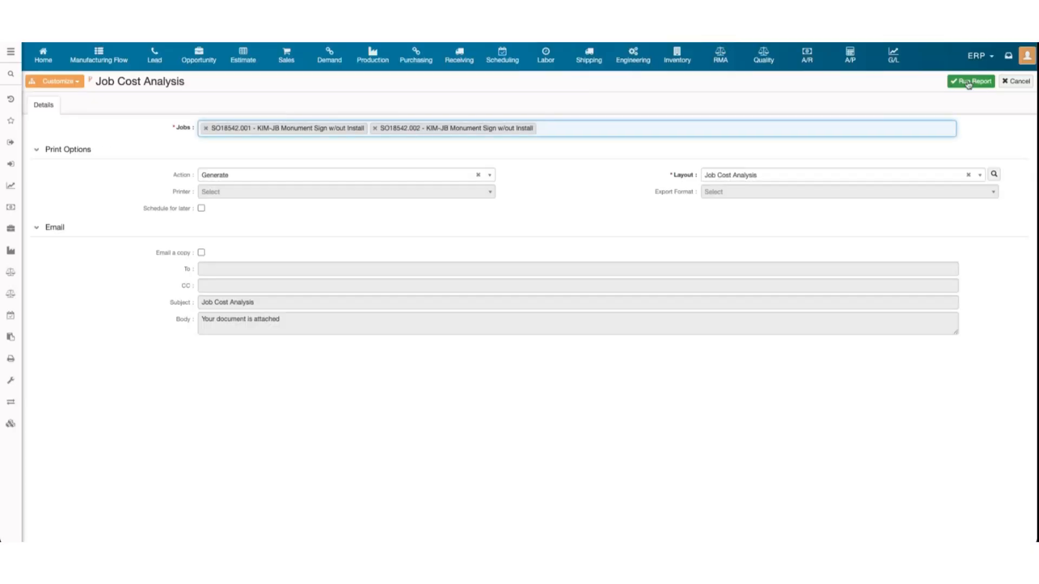
pyautogui.click(968, 82)
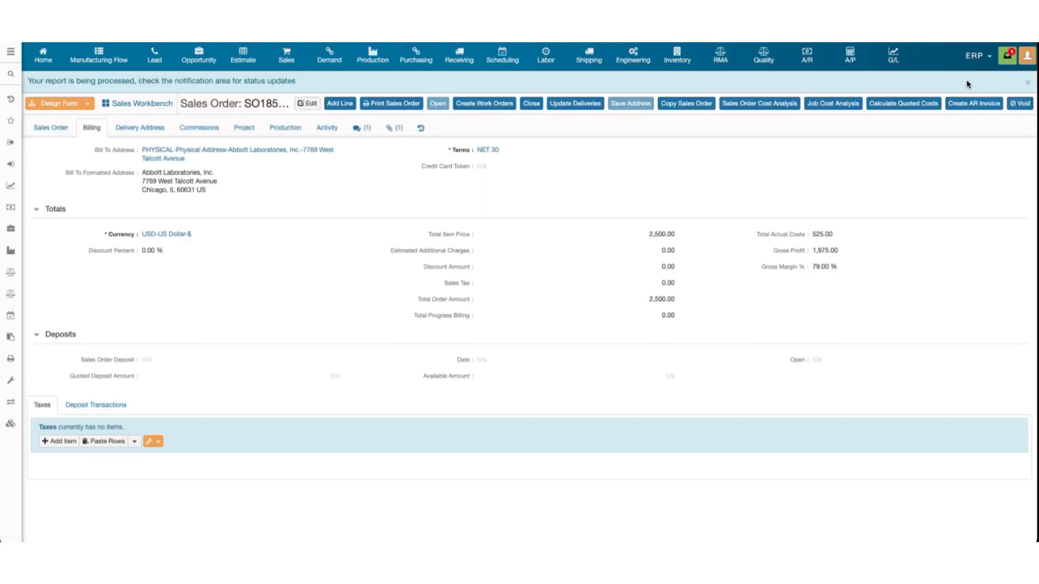
pyautogui.click(1005, 56)
pyautogui.click(950, 129)
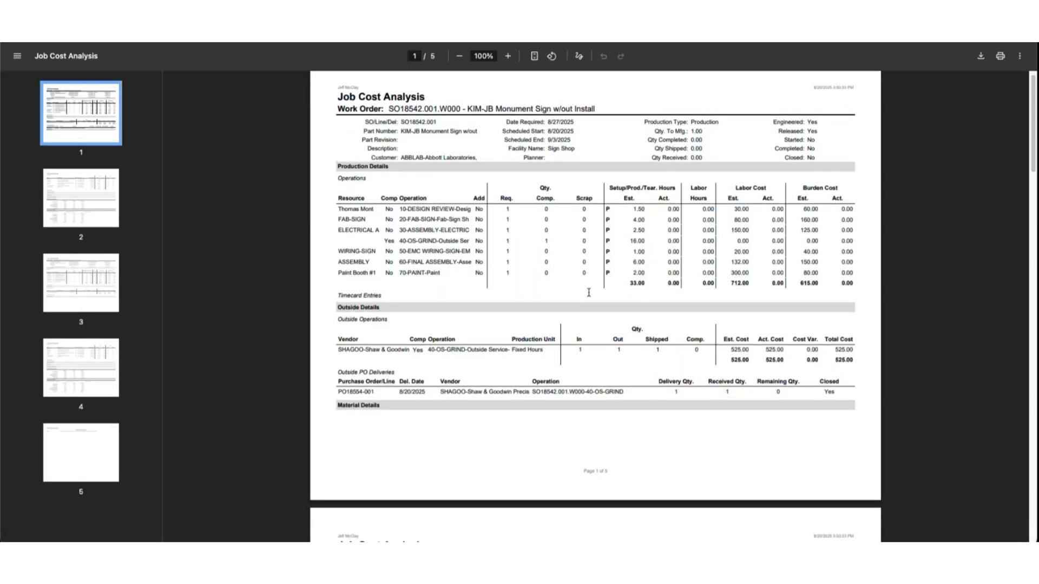
# Examine the report's Outside PO Deliveries entry for 40-OS-GRIND and the outside operation's estimated and actual costs.
pyautogui.moveTo(336, 374); pyautogui.dragTo(398, 373)
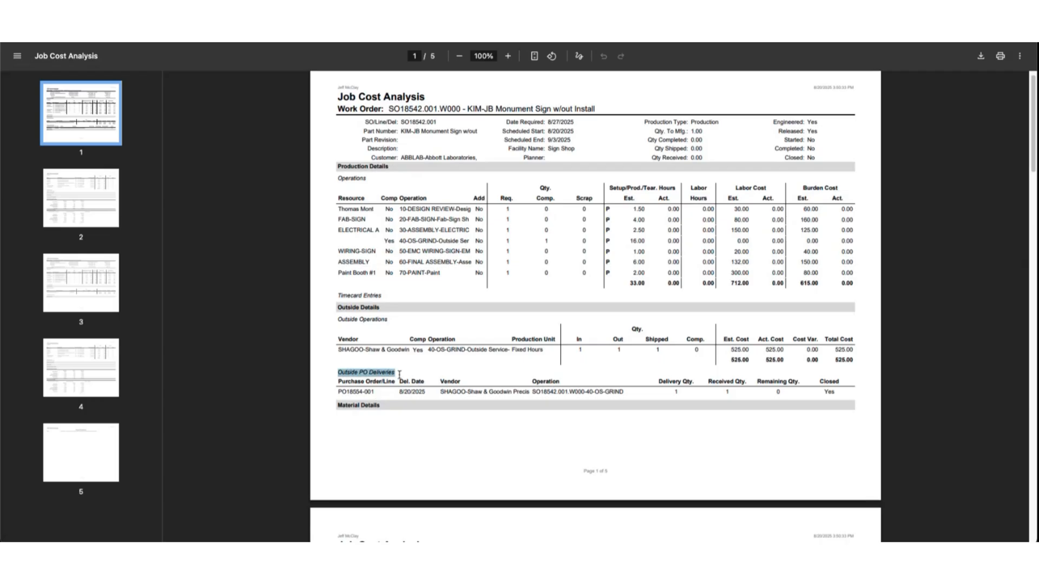
pyautogui.click(368, 394)
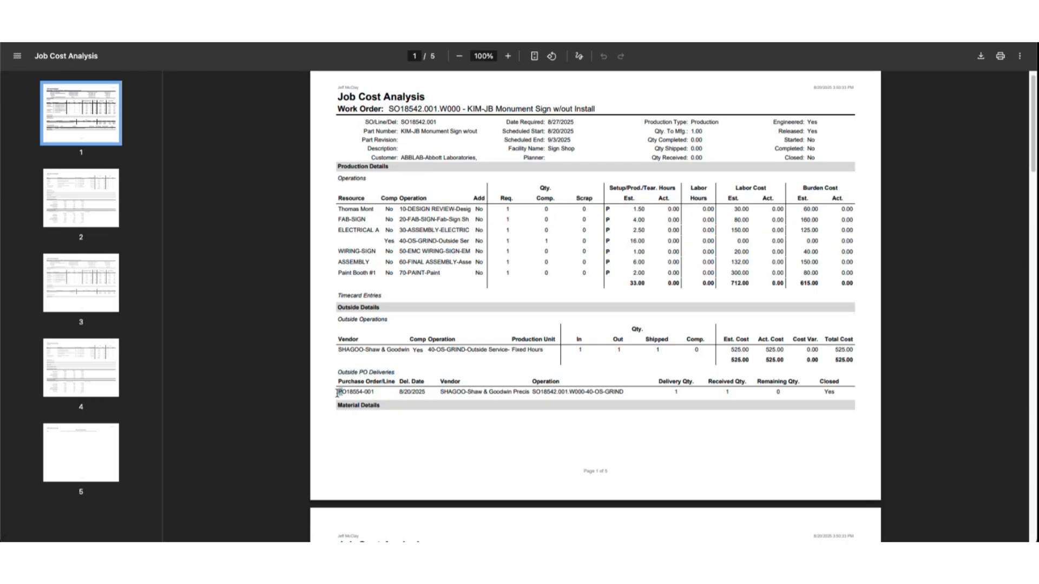
pyautogui.moveTo(337, 393); pyautogui.dragTo(402, 392)
pyautogui.moveTo(534, 392); pyautogui.dragTo(628, 386)
pyautogui.click(628, 386)
pyautogui.moveTo(730, 361); pyautogui.dragTo(760, 359)
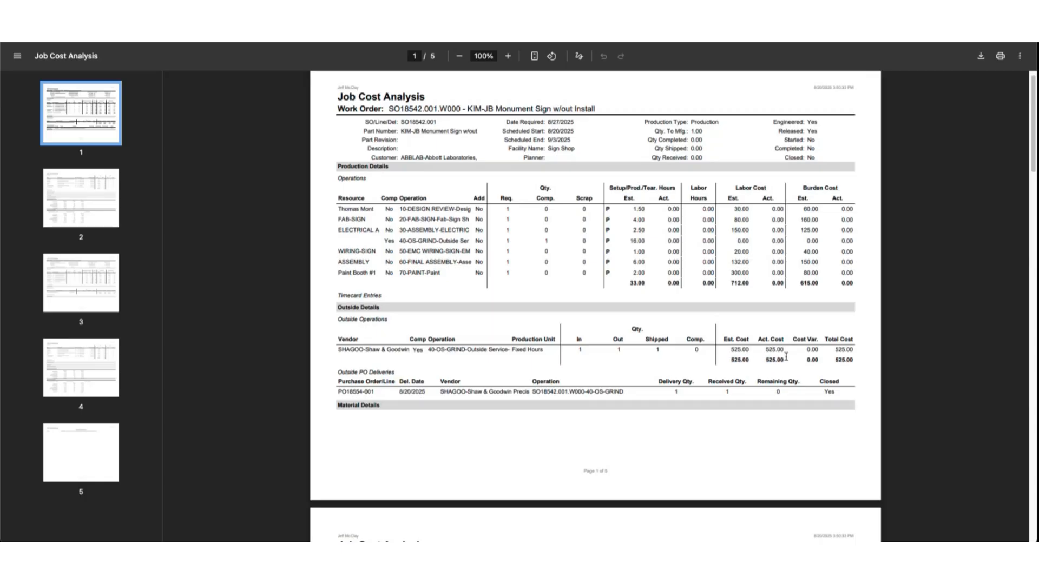